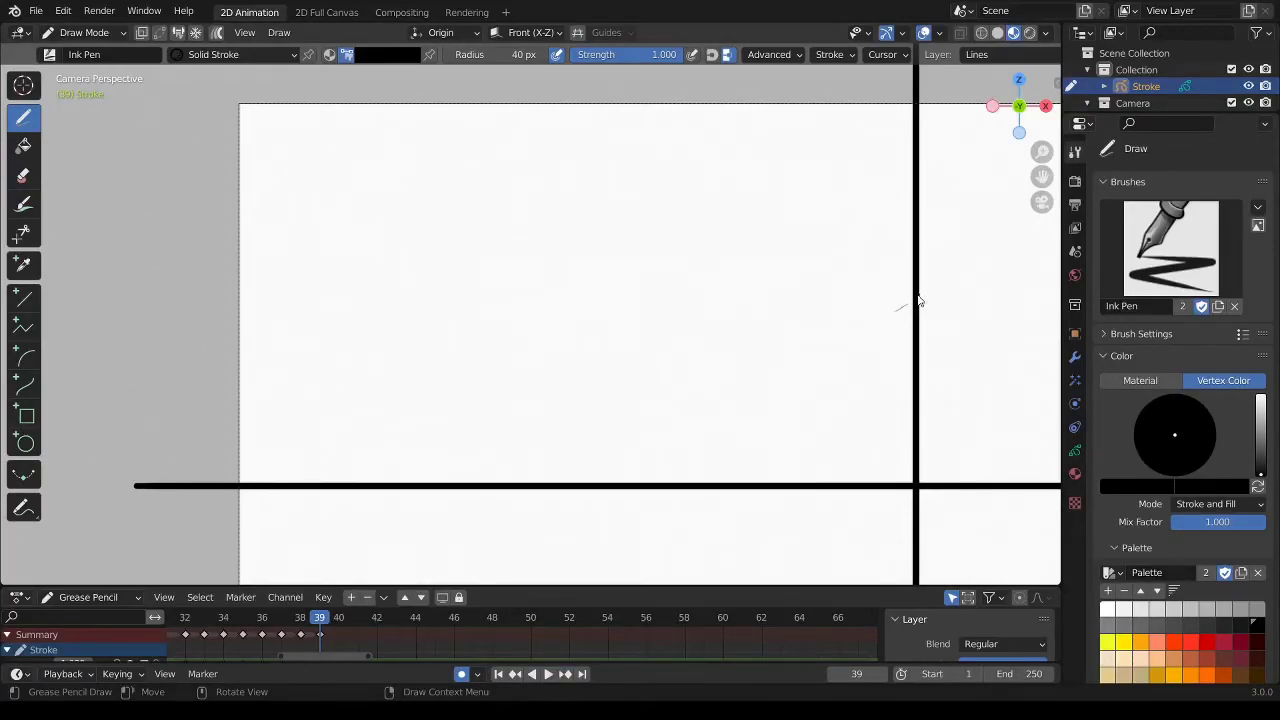
Replace the short diagonal ink line with a longer one rising to the panel's right border.
left_click_drag(919, 300, 578, 467)
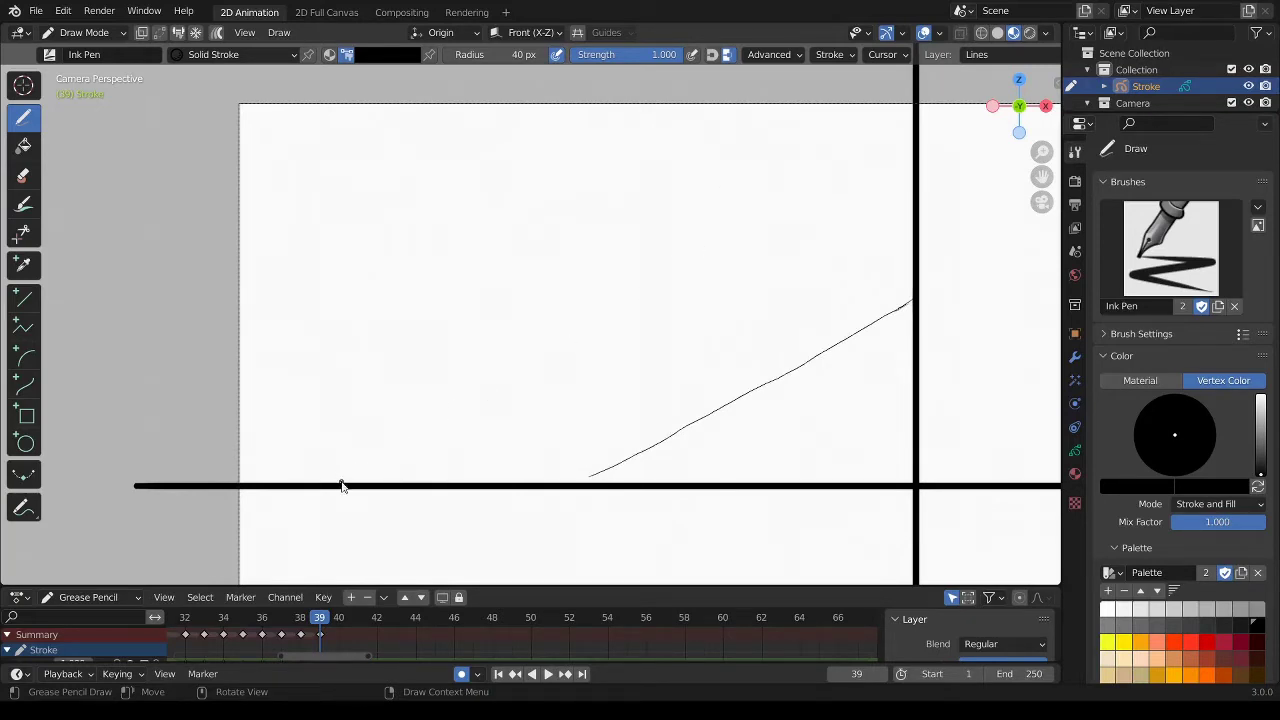
left_click_drag(352, 476, 910, 270)
mouse_move(868, 332)
left_mouse_down("ctrl")
mouse_move(686, 420)
mouse_move(751, 380)
mouse_move(706, 409)
mouse_move(700, 435)
mouse_move(886, 336)
mouse_move(797, 389)
left_mouse_up("ctrl")
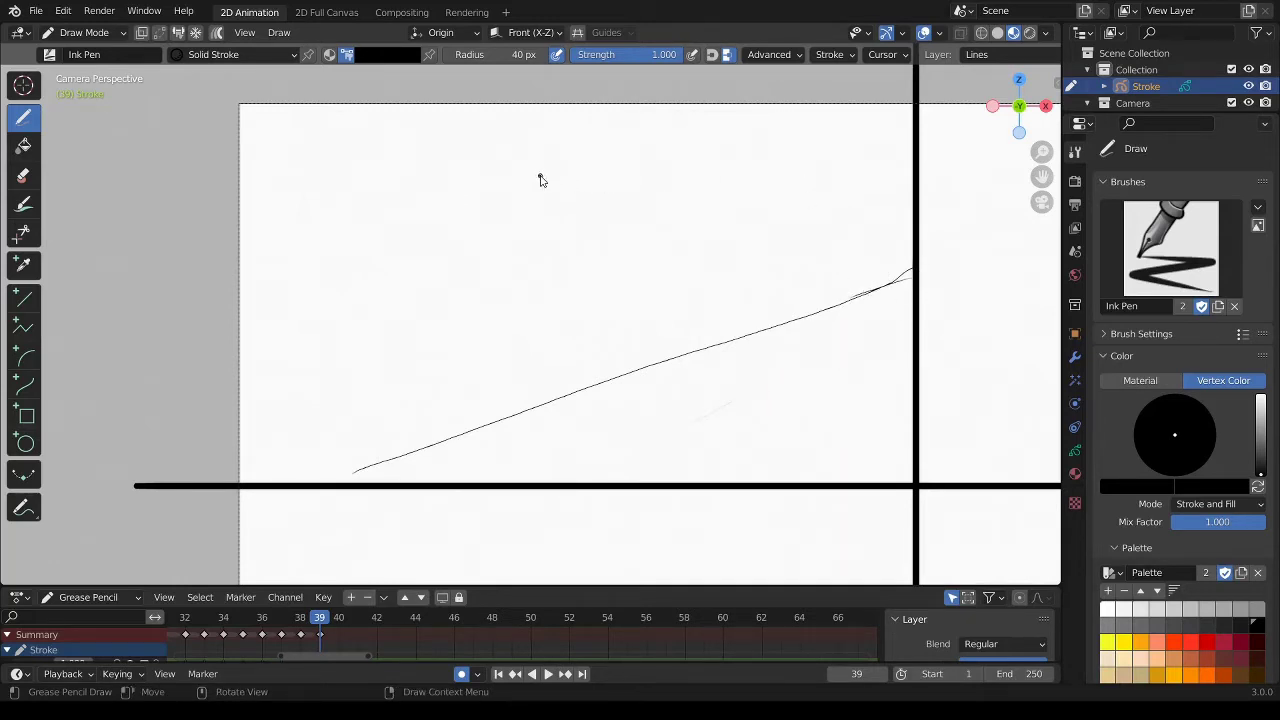
Draw three rounded window shapes along the top of the panel.
left_click_drag(477, 150, 458, 233)
left_click_drag(548, 316, 500, 331)
left_click_drag(474, 338, 454, 232)
mouse_move(284, 175)
left_mouse_down()
mouse_move(338, 220)
mouse_move(322, 349)
left_mouse_up()
left_click_drag(276, 185, 306, 350)
left_click_drag(589, 98, 597, 190)
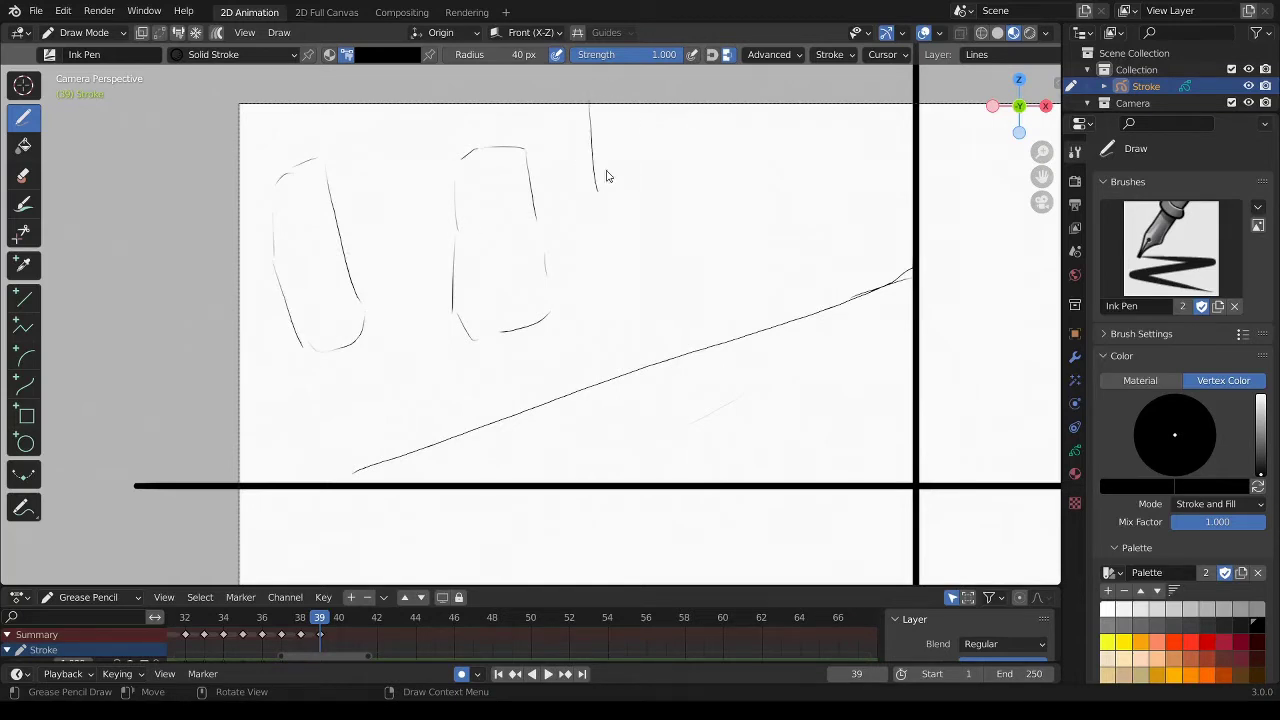
left_click_drag(656, 98, 668, 170)
left_click_drag(676, 215, 650, 253)
left_click_drag(602, 218, 643, 248)
Block in the seated figure's hooded head, arm, leg, back and hand on the right.
left_click_drag(790, 226, 752, 234)
mouse_move(714, 258)
left_mouse_down()
mouse_move(694, 308)
mouse_move(638, 342)
left_mouse_up()
left_click_drag(625, 375, 657, 421)
mouse_move(800, 165)
left_mouse_down()
mouse_move(830, 228)
mouse_move(713, 250)
mouse_move(828, 255)
mouse_move(822, 292)
mouse_move(839, 325)
left_mouse_up()
mouse_move(845, 348)
left_mouse_down()
mouse_move(837, 414)
mouse_move(829, 294)
mouse_move(845, 285)
mouse_move(848, 364)
left_mouse_up()
left_click_drag(854, 404, 848, 454)
left_click_drag(836, 468, 716, 460)
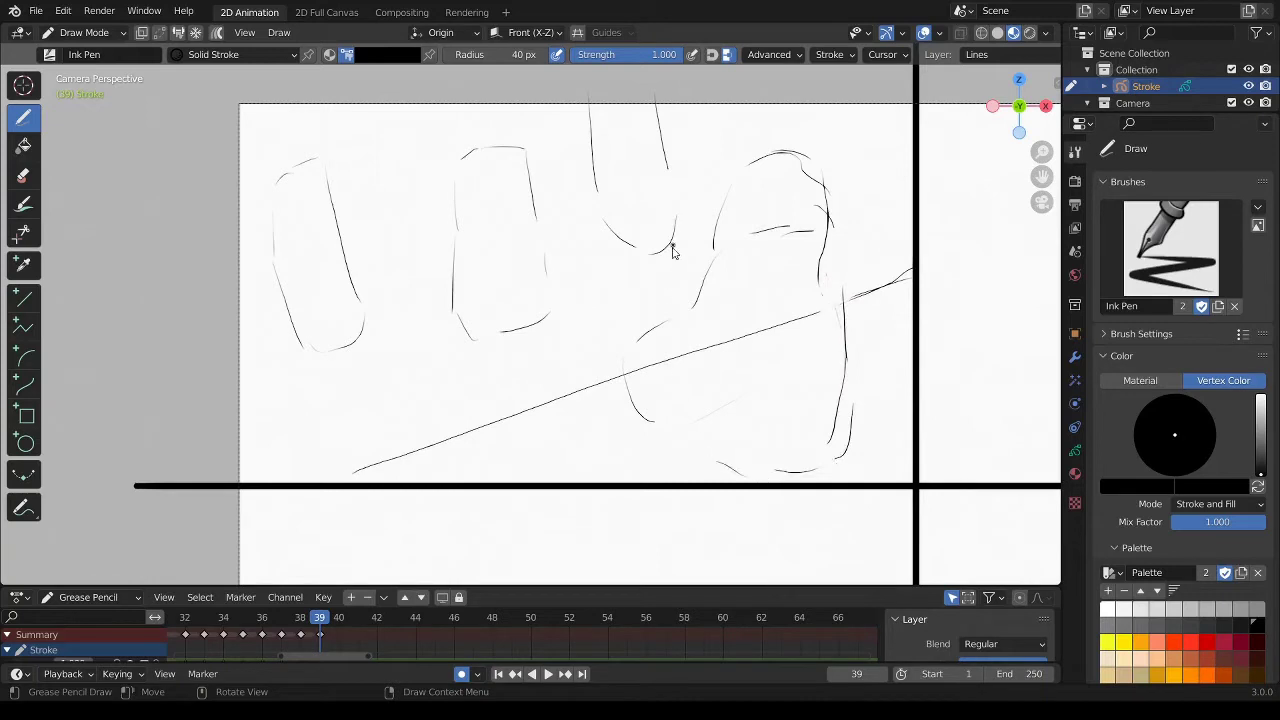
left_click_drag(682, 380, 640, 416)
mouse_move(666, 325)
left_mouse_down()
mouse_move(612, 395)
mouse_move(640, 450)
left_mouse_up()
mouse_move(645, 355)
left_mouse_down()
mouse_move(625, 395)
mouse_move(678, 310)
mouse_move(612, 392)
left_mouse_up()
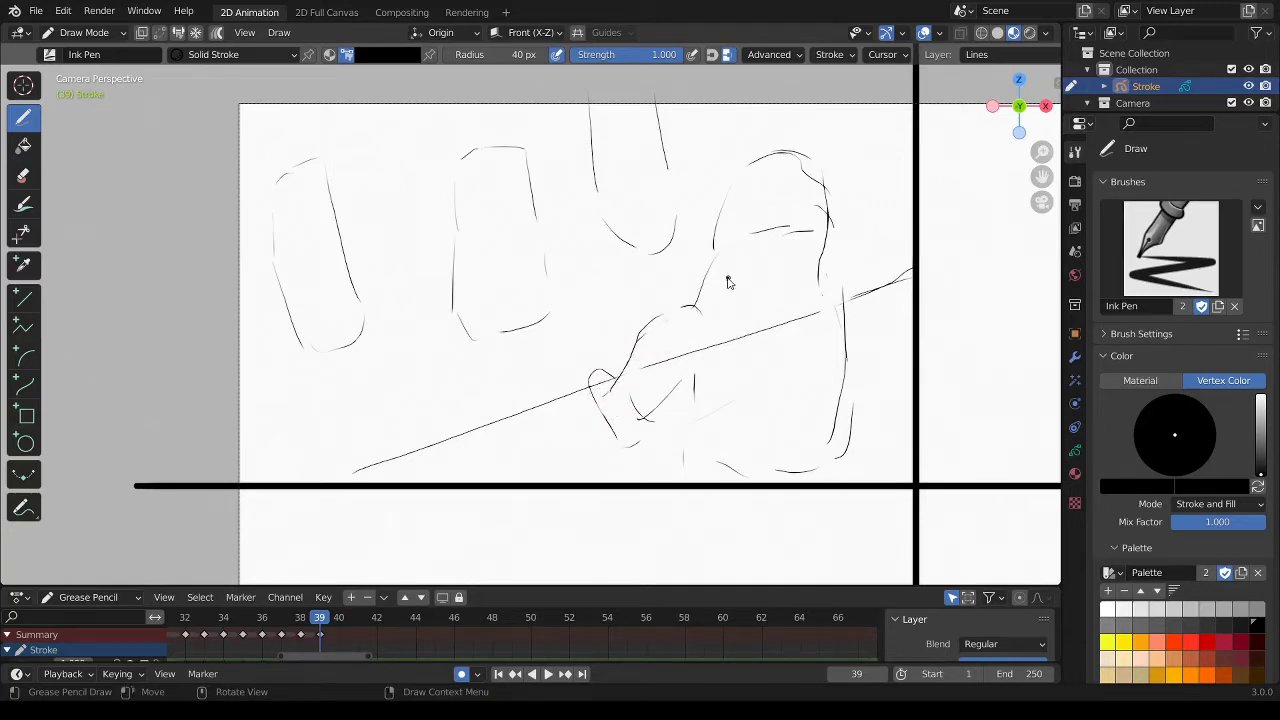
Redraw the hood's outline and lower edges and the curve under the head.
mouse_move(714, 262)
left_mouse_down()
mouse_move(862, 252)
mouse_move(815, 268)
mouse_move(731, 180)
mouse_move(720, 250)
left_mouse_up()
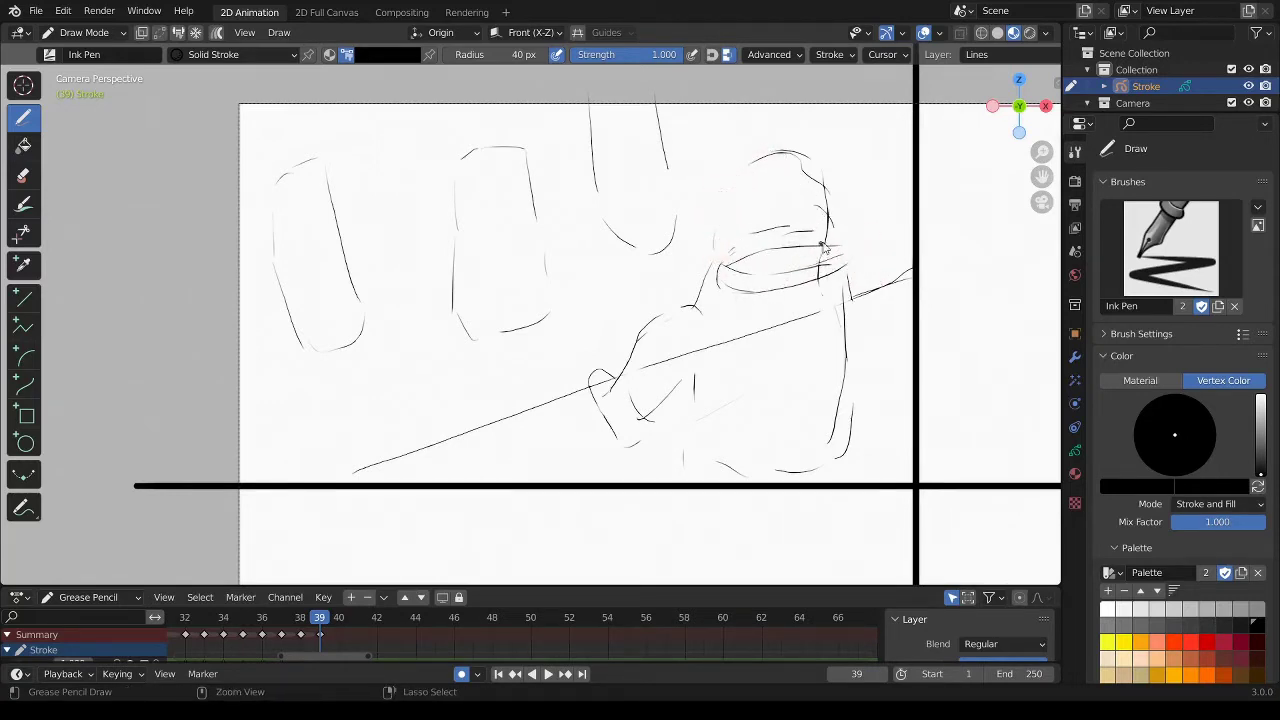
mouse_move(830, 230)
left_mouse_down()
mouse_move(813, 168)
mouse_move(733, 197)
left_mouse_up()
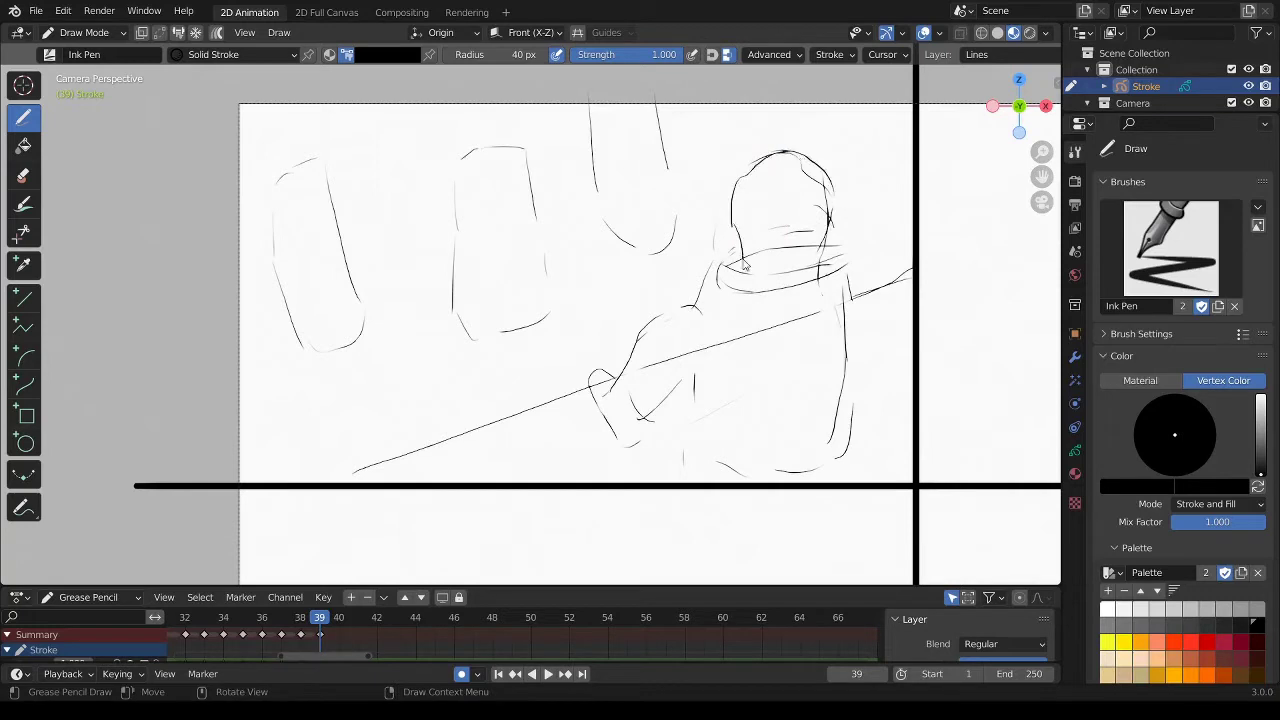
left_click_drag(743, 262, 734, 243, "ctrl")
mouse_move(752, 185)
left_mouse_down()
mouse_move(738, 220)
mouse_move(763, 259)
left_mouse_up()
mouse_move(738, 207)
left_mouse_down()
mouse_move(755, 256)
mouse_move(815, 202)
mouse_move(805, 240)
left_mouse_up()
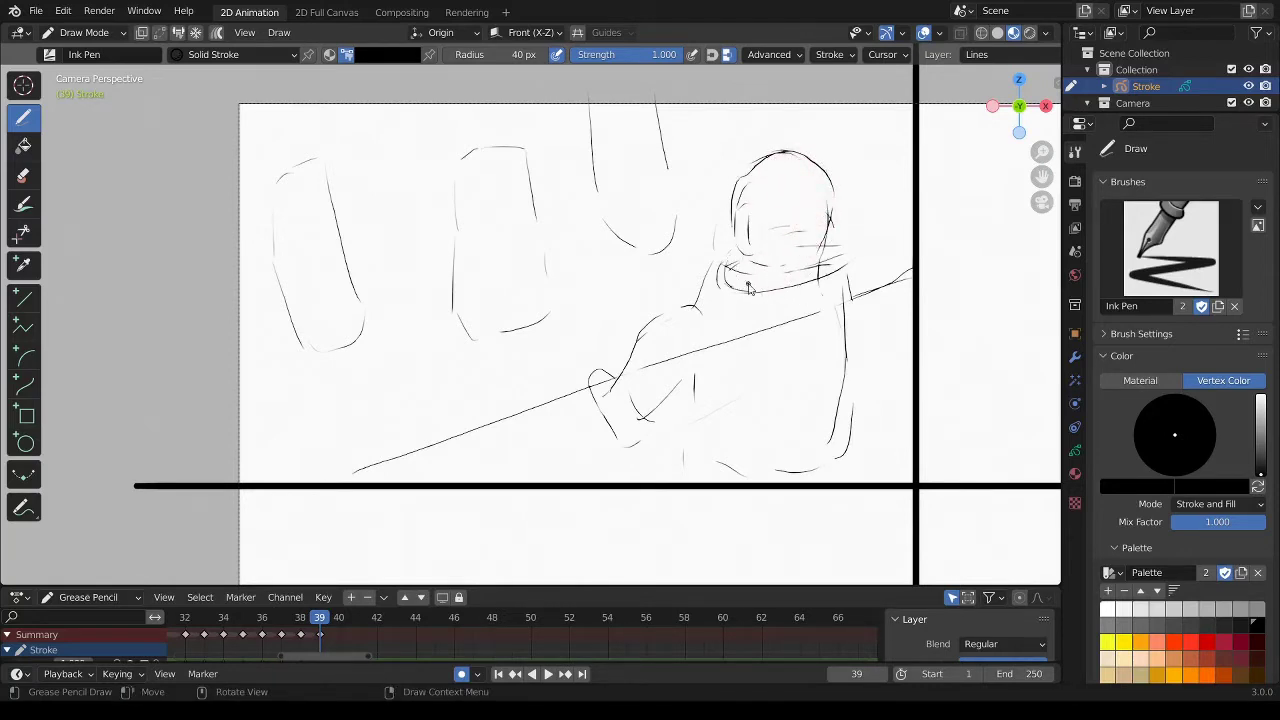
left_click_drag(726, 263, 777, 304)
Trace the shoulder, arm and torso lines, erasing the diagonal crossing the torso.
mouse_move(740, 335)
left_mouse_down()
mouse_move(658, 300)
mouse_move(695, 285)
mouse_move(663, 291)
mouse_move(630, 326)
left_mouse_up()
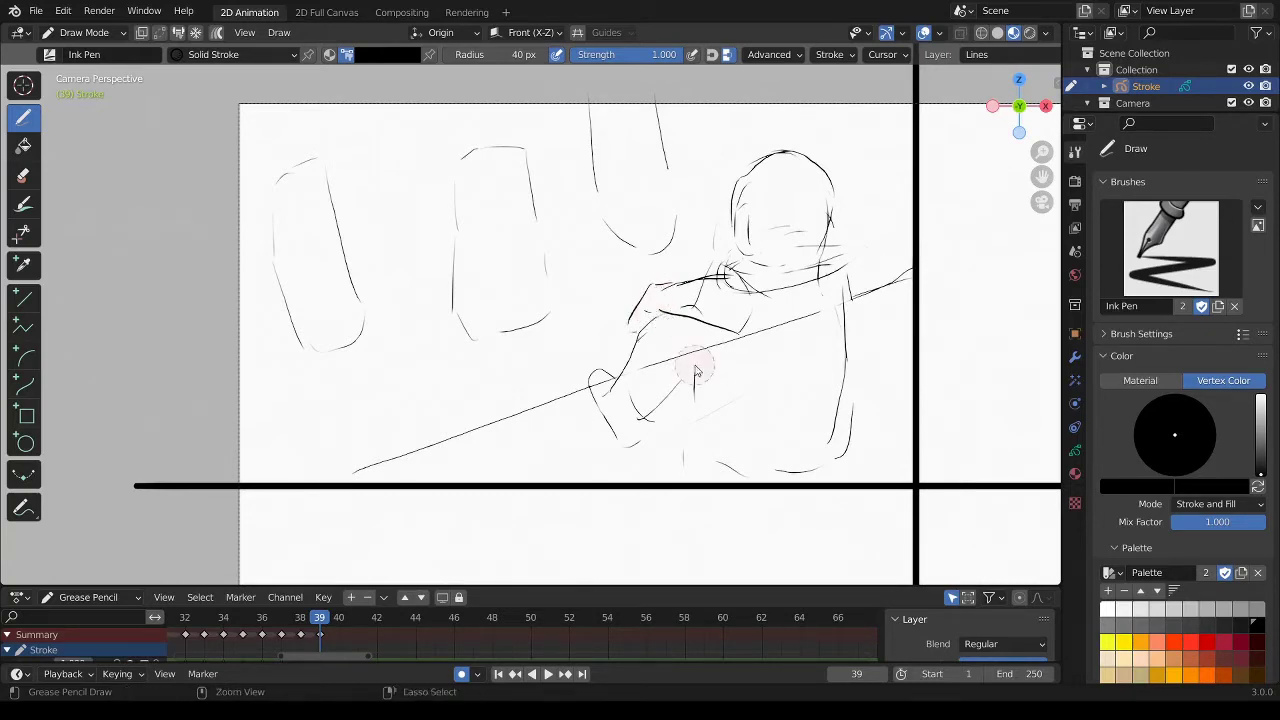
left_click_drag(686, 371, 660, 366, "ctrl")
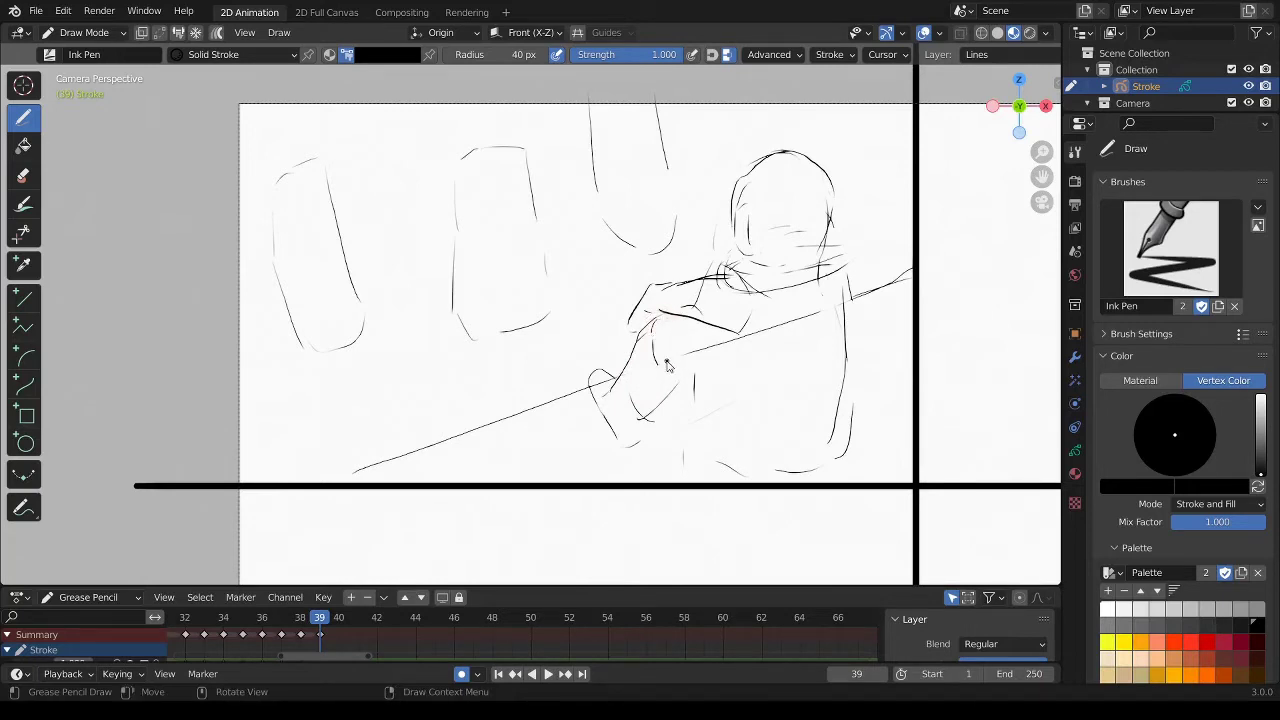
left_click_drag(658, 345, 695, 420)
left_click_drag(727, 342, 709, 455)
left_click_drag(687, 334, 720, 354)
mouse_move(843, 337)
left_mouse_down("ctrl")
mouse_move(762, 290)
mouse_move(832, 292)
mouse_move(820, 258)
mouse_move(830, 262)
left_mouse_up("ctrl")
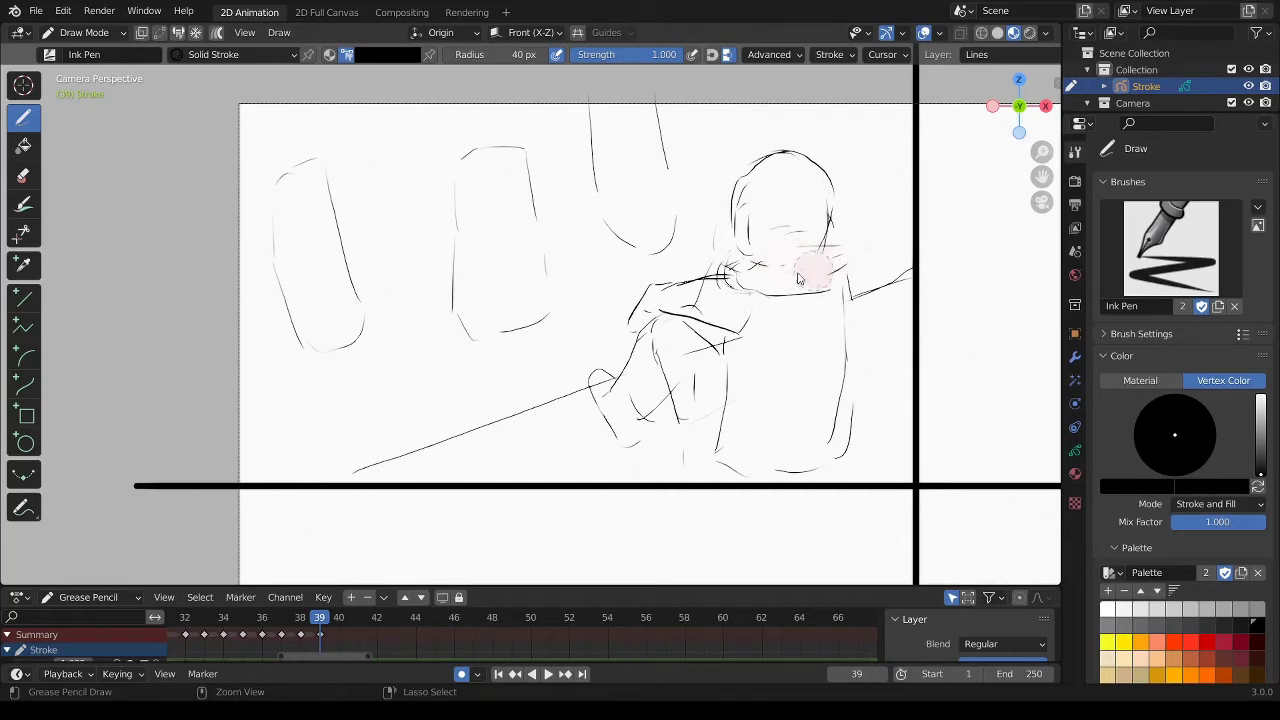
Draw the collar and right side, then shape the lower body, knee and leg.
mouse_move(745, 272)
left_mouse_down()
mouse_move(852, 290)
mouse_move(820, 292)
mouse_move(849, 395)
mouse_move(848, 300)
mouse_move(840, 476)
left_mouse_up()
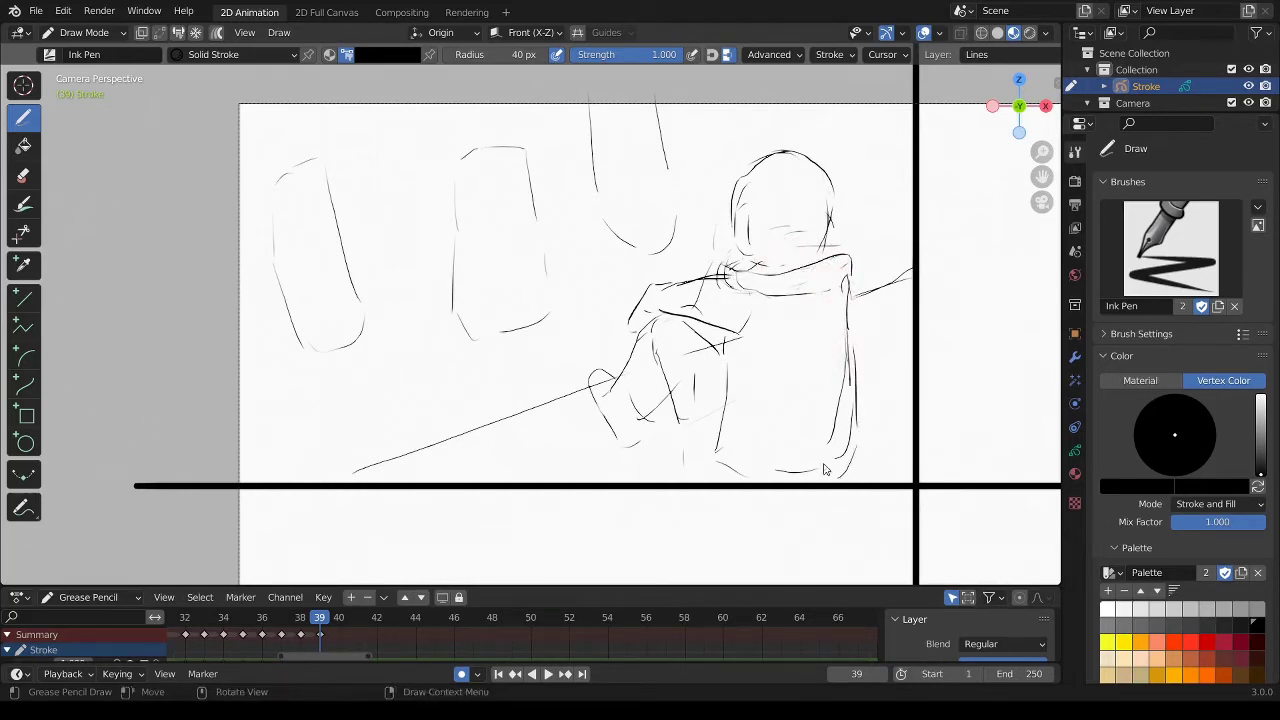
left_click_drag(754, 418, 818, 428)
left_click_drag(716, 450, 768, 413)
mouse_move(860, 432)
left_mouse_down()
mouse_move(718, 462)
mouse_move(680, 452)
left_mouse_up()
left_click_drag(677, 405, 681, 453)
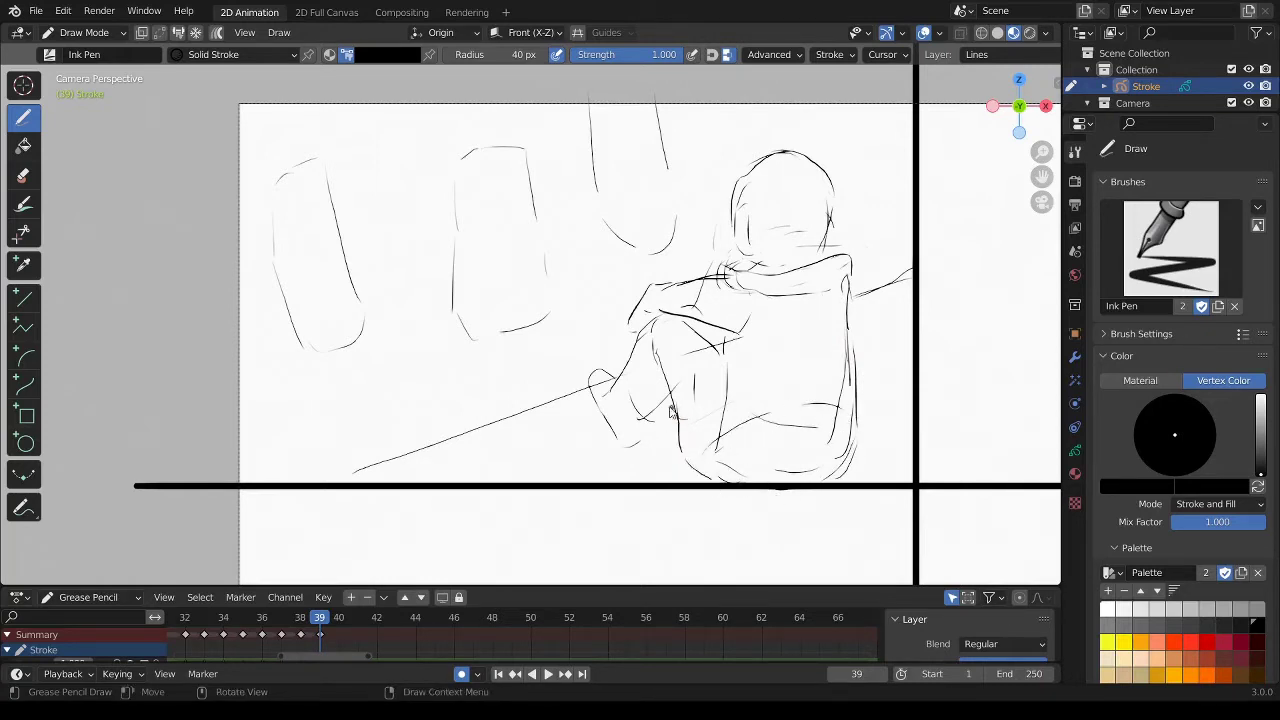
mouse_move(655, 405)
left_mouse_down("ctrl")
mouse_move(629, 400)
mouse_move(614, 429)
mouse_move(598, 412)
mouse_move(628, 362)
mouse_move(614, 397)
mouse_move(668, 392)
mouse_move(625, 388)
mouse_move(634, 452)
mouse_move(670, 396)
left_mouse_up("ctrl")
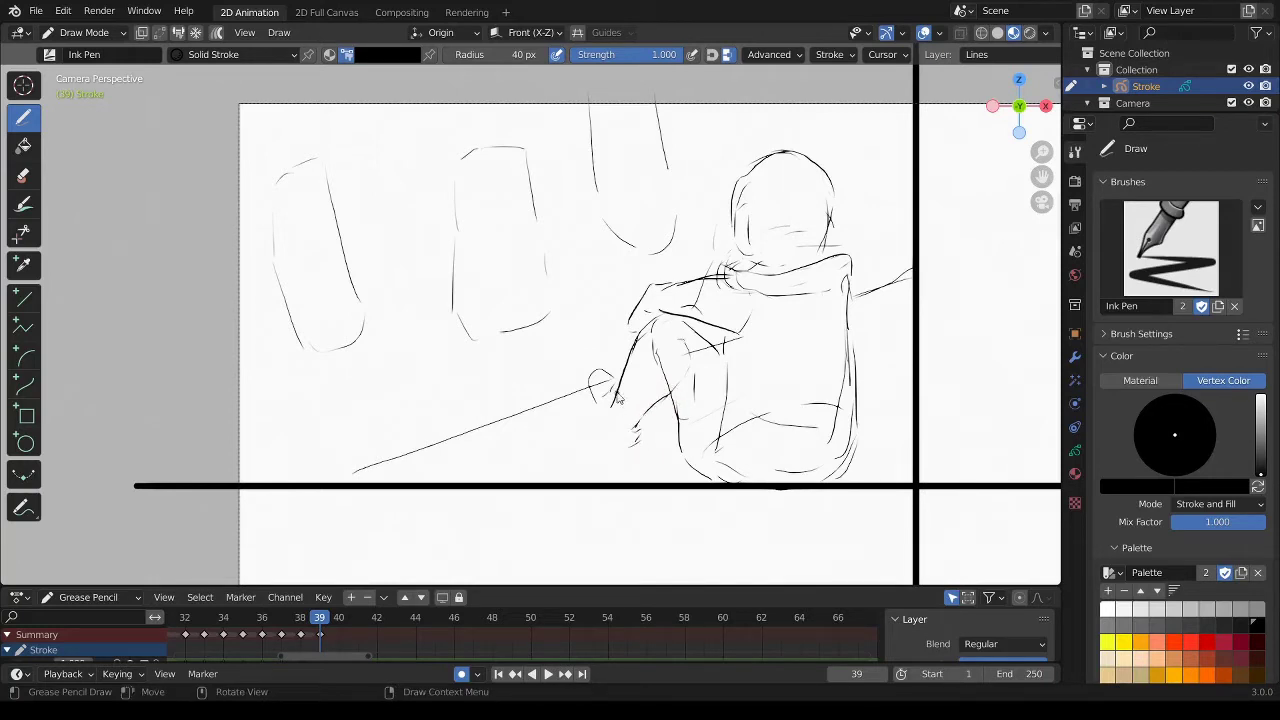
Redraw the hand at the knee in dark ink, erasing stray marks around it.
mouse_move(615, 395)
left_mouse_down("ctrl")
mouse_move(600, 376)
mouse_move(592, 398)
mouse_move(620, 440)
left_mouse_up("ctrl")
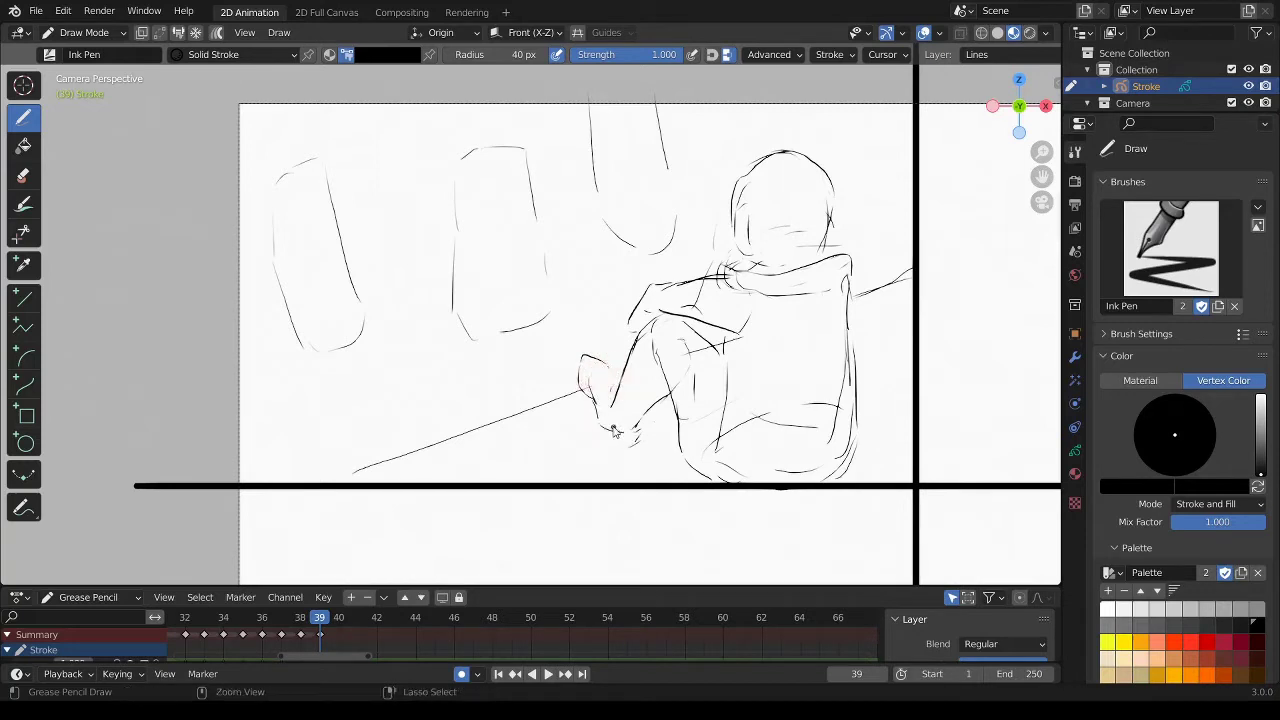
left_click_drag(580, 360, 597, 423)
mouse_move(590, 372)
left_mouse_down("ctrl")
mouse_move(614, 403)
mouse_move(600, 372)
left_mouse_up("ctrl")
mouse_move(668, 345)
left_mouse_down("ctrl")
mouse_move(683, 370)
mouse_move(720, 345)
mouse_move(716, 404)
mouse_move(716, 352)
mouse_move(740, 352)
left_mouse_up("ctrl")
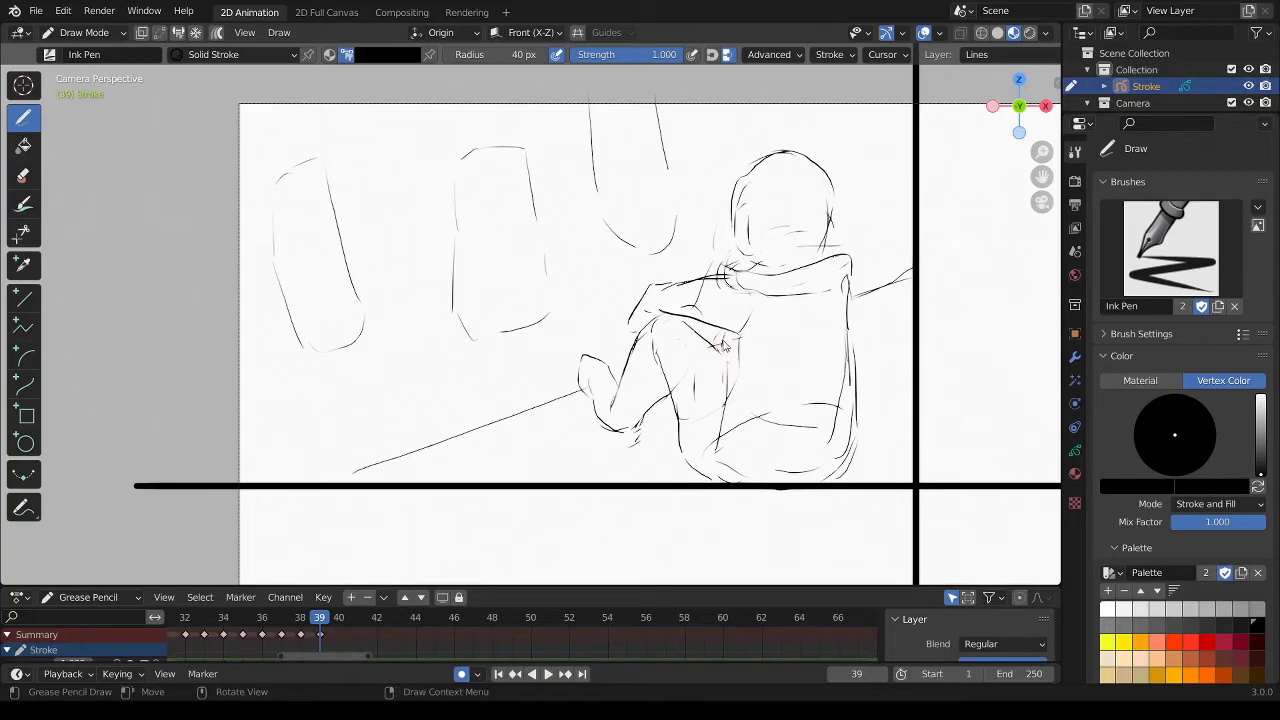
Erase stray lines at the knee and shoulder, redrawing the shoulder as one longer line.
mouse_move(716, 398)
left_mouse_down("ctrl")
mouse_move(738, 372)
mouse_move(741, 280)
left_mouse_up("ctrl")
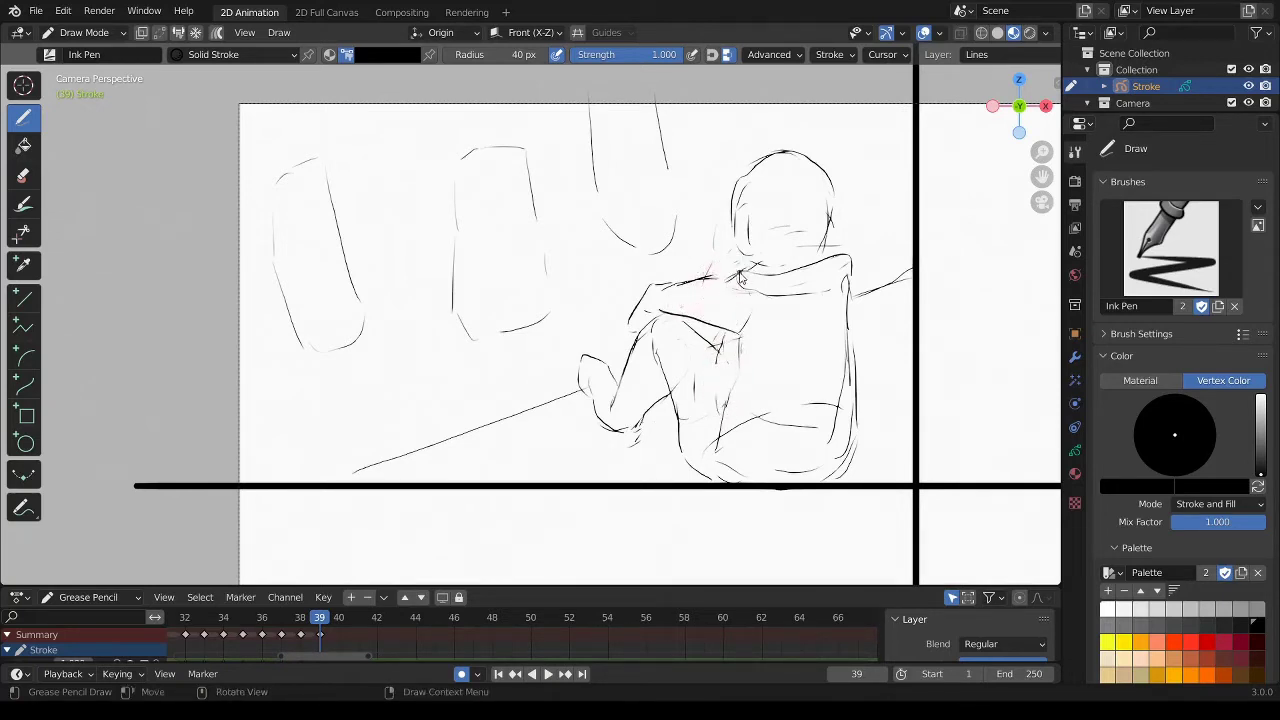
mouse_move(840, 266)
left_mouse_down("ctrl")
mouse_move(728, 280)
mouse_move(628, 322)
mouse_move(634, 302)
mouse_move(623, 325)
mouse_move(680, 282)
mouse_move(652, 296)
mouse_move(652, 312)
mouse_move(628, 302)
mouse_move(648, 325)
mouse_move(634, 314)
mouse_move(688, 328)
left_mouse_up("ctrl")
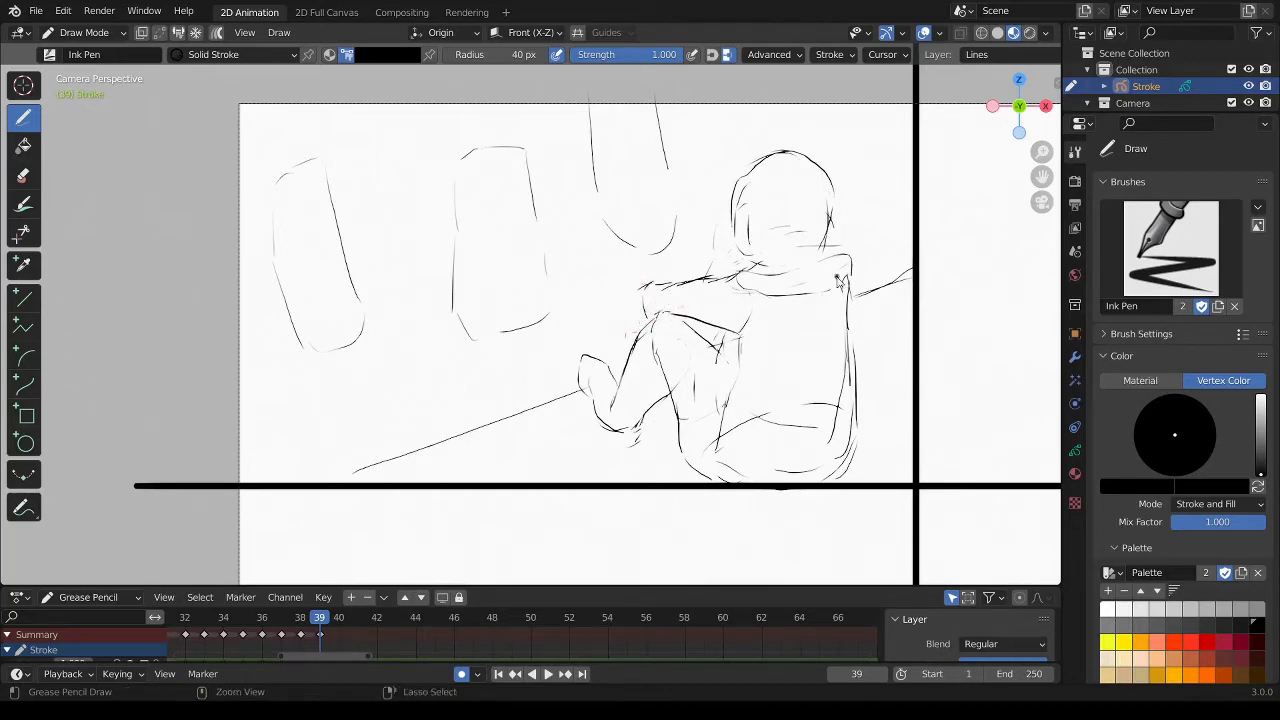
mouse_move(846, 251)
left_mouse_down("ctrl")
mouse_move(846, 263)
mouse_move(800, 271)
mouse_move(855, 268)
left_mouse_up("ctrl")
mouse_move(868, 322)
left_mouse_down("ctrl")
mouse_move(858, 333)
mouse_move(846, 290)
mouse_move(876, 350)
mouse_move(800, 430)
left_mouse_up("ctrl")
Draw the figure's back line and clean up faint strokes on the face.
left_click_drag(868, 305, 886, 452)
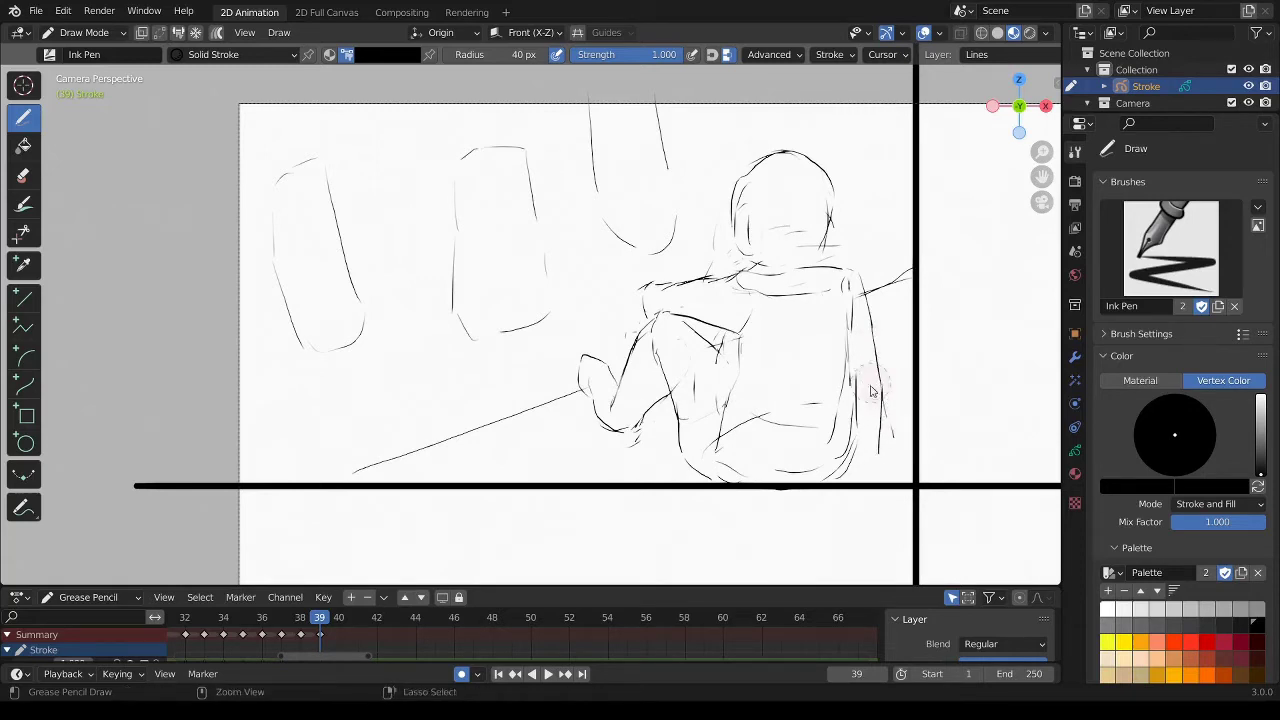
left_click_drag(862, 400, 846, 345, "ctrl")
mouse_move(852, 297)
left_mouse_down()
mouse_move(855, 375)
mouse_move(846, 300)
left_mouse_up()
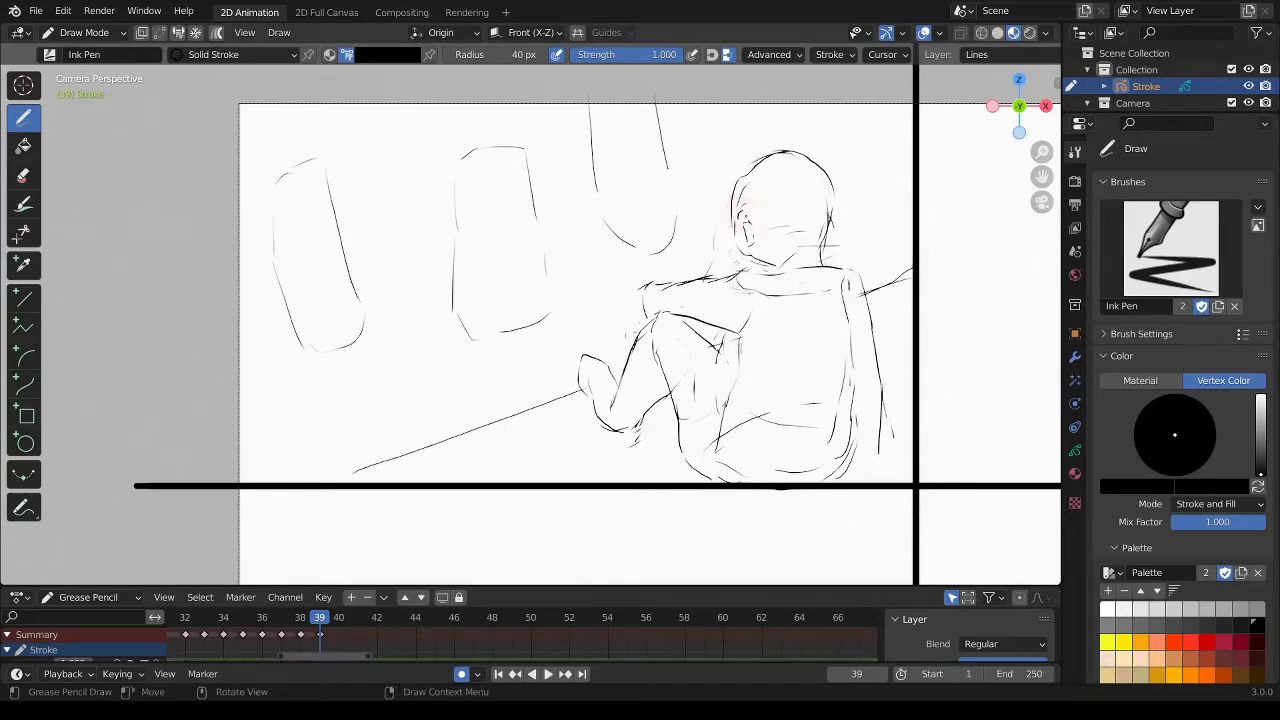
mouse_move(730, 215)
left_mouse_down("ctrl")
mouse_move(740, 245)
mouse_move(768, 220)
mouse_move(826, 240)
left_mouse_up("ctrl")
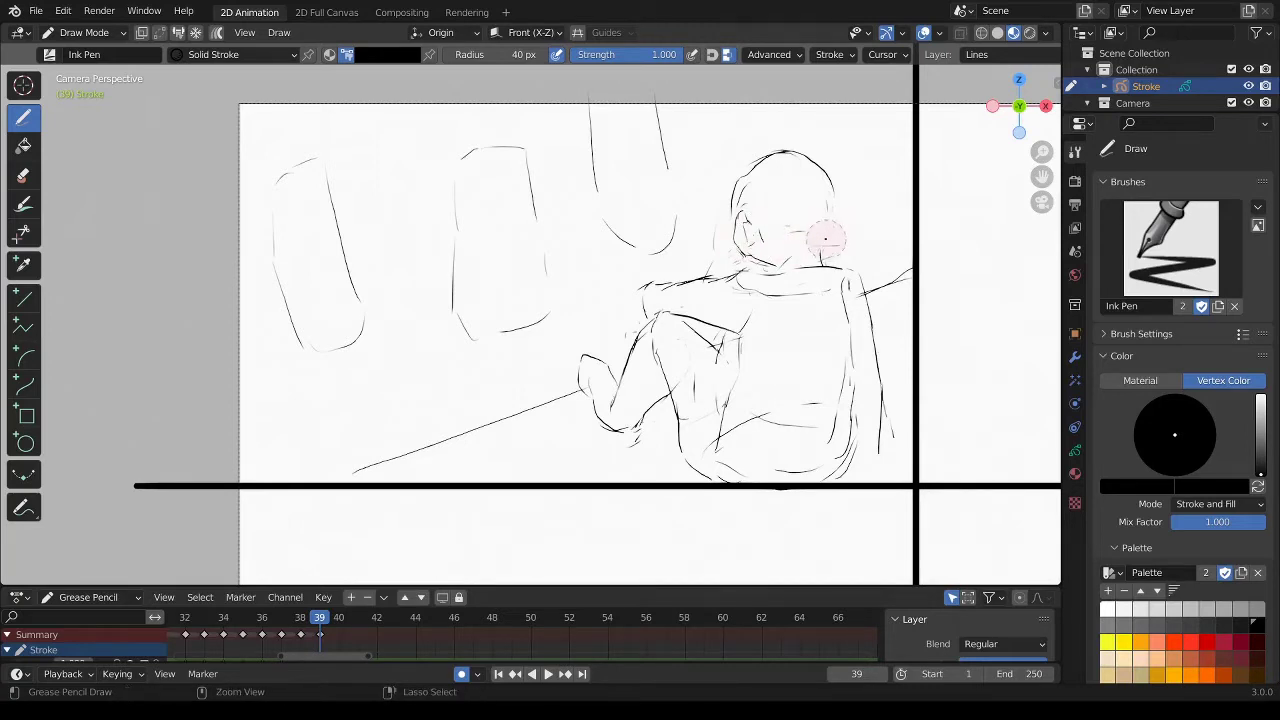
left_click_drag(725, 235, 752, 255, "ctrl")
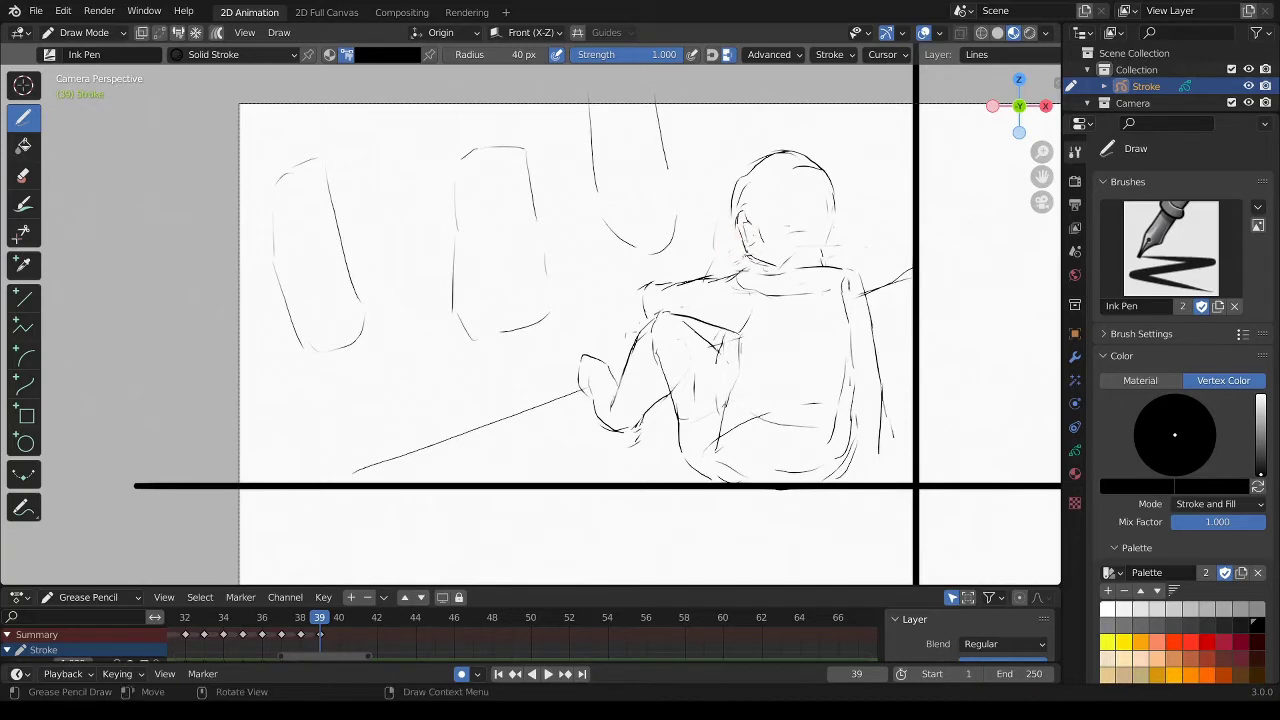
mouse_move(750, 255)
left_mouse_down("ctrl")
mouse_move(750, 178)
mouse_move(821, 175)
left_mouse_up("ctrl")
Erase faint shoulder and back strokes and redraw the right side as a darker line.
left_click_drag(857, 301, 838, 286, "ctrl")
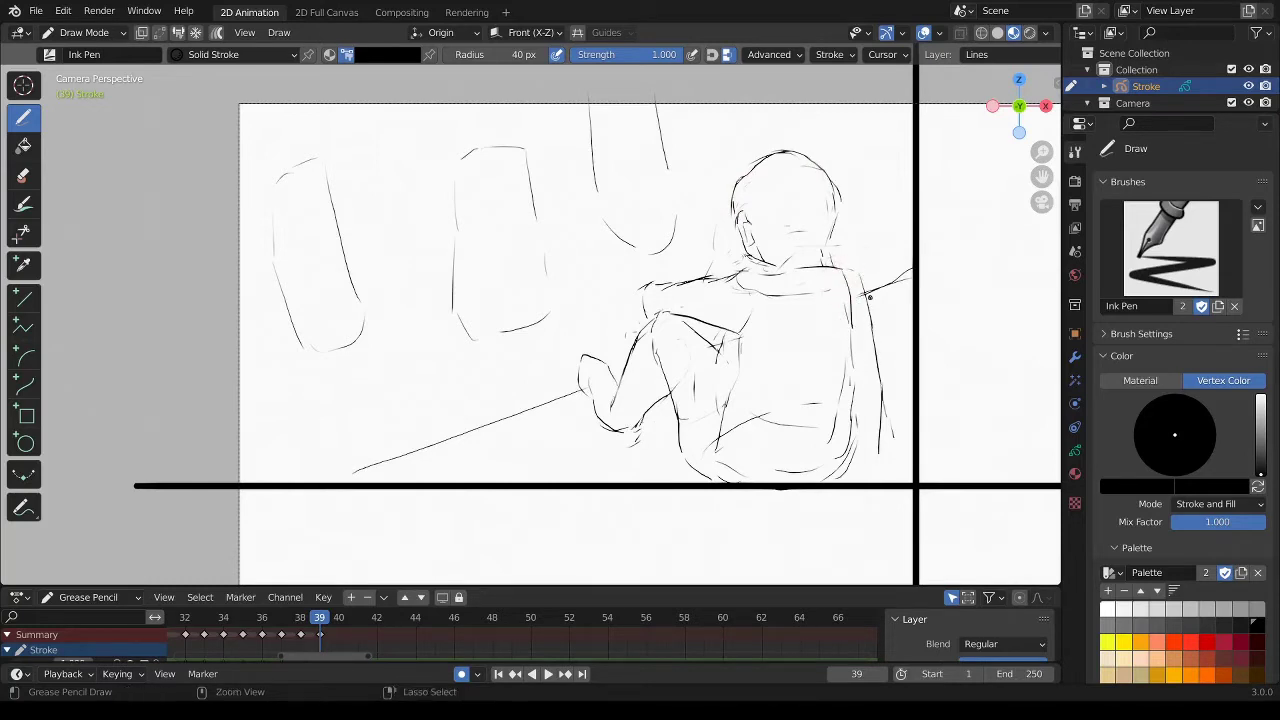
left_click_drag(878, 335, 840, 275, "ctrl")
left_click_drag(871, 367, 845, 287, "ctrl")
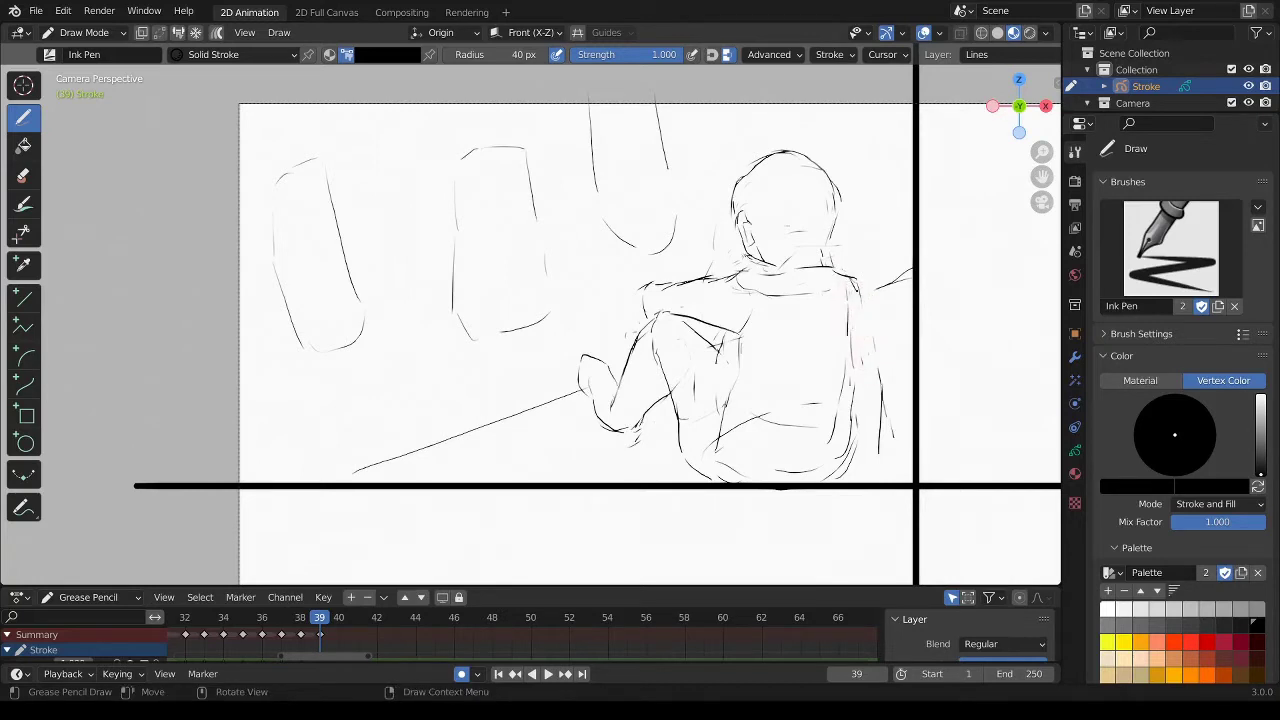
mouse_move(862, 334)
left_mouse_down("ctrl")
mouse_move(857, 288)
mouse_move(871, 386)
left_mouse_up("ctrl")
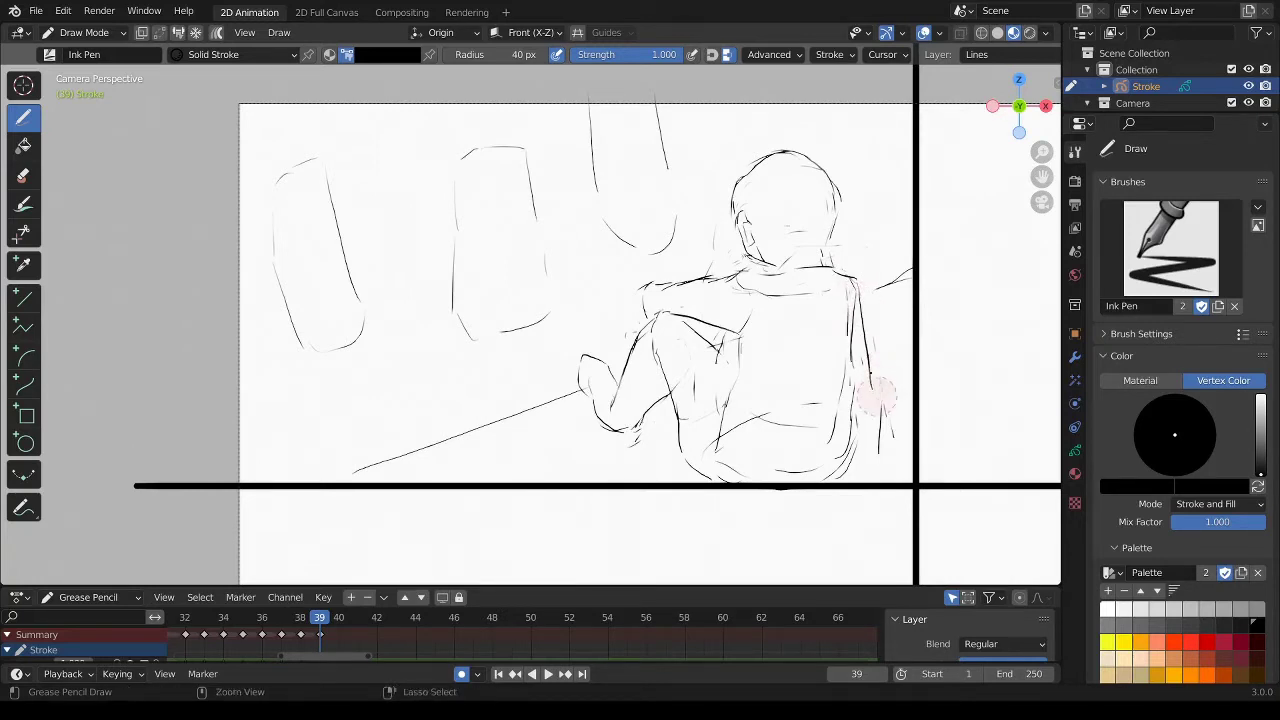
left_click_drag(876, 440, 869, 368)
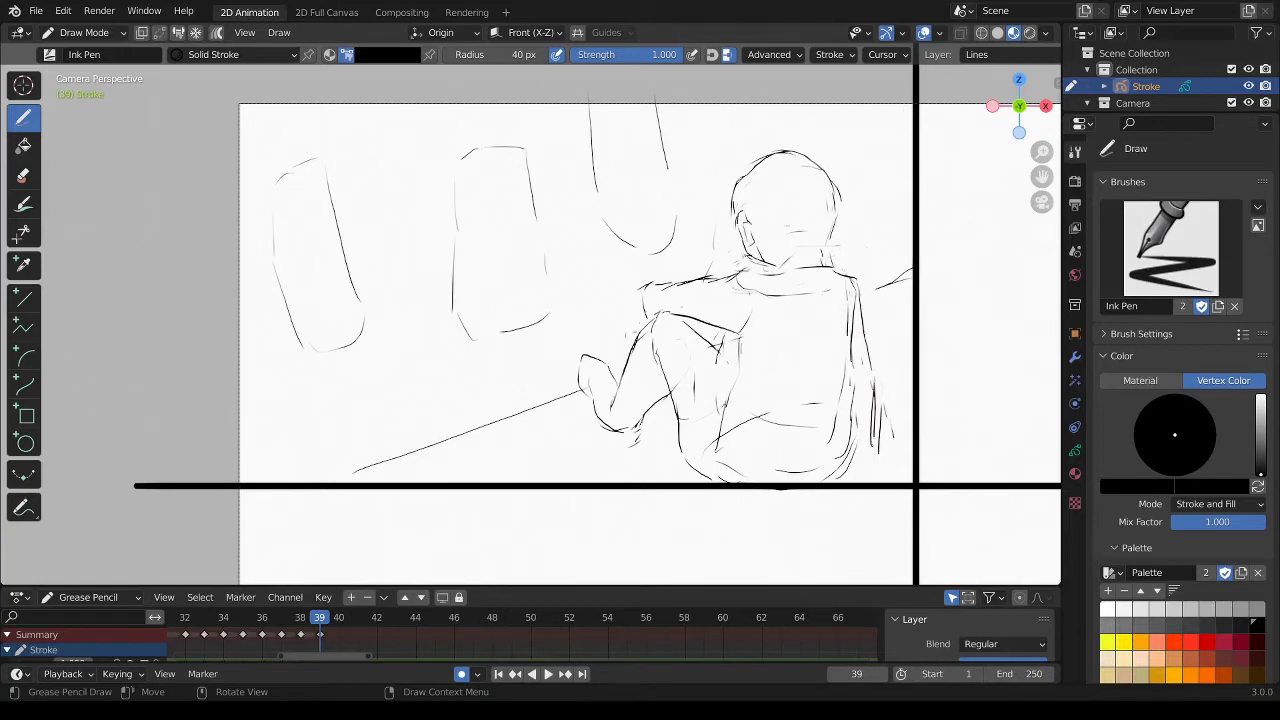
left_click_drag(882, 445, 874, 390, "ctrl")
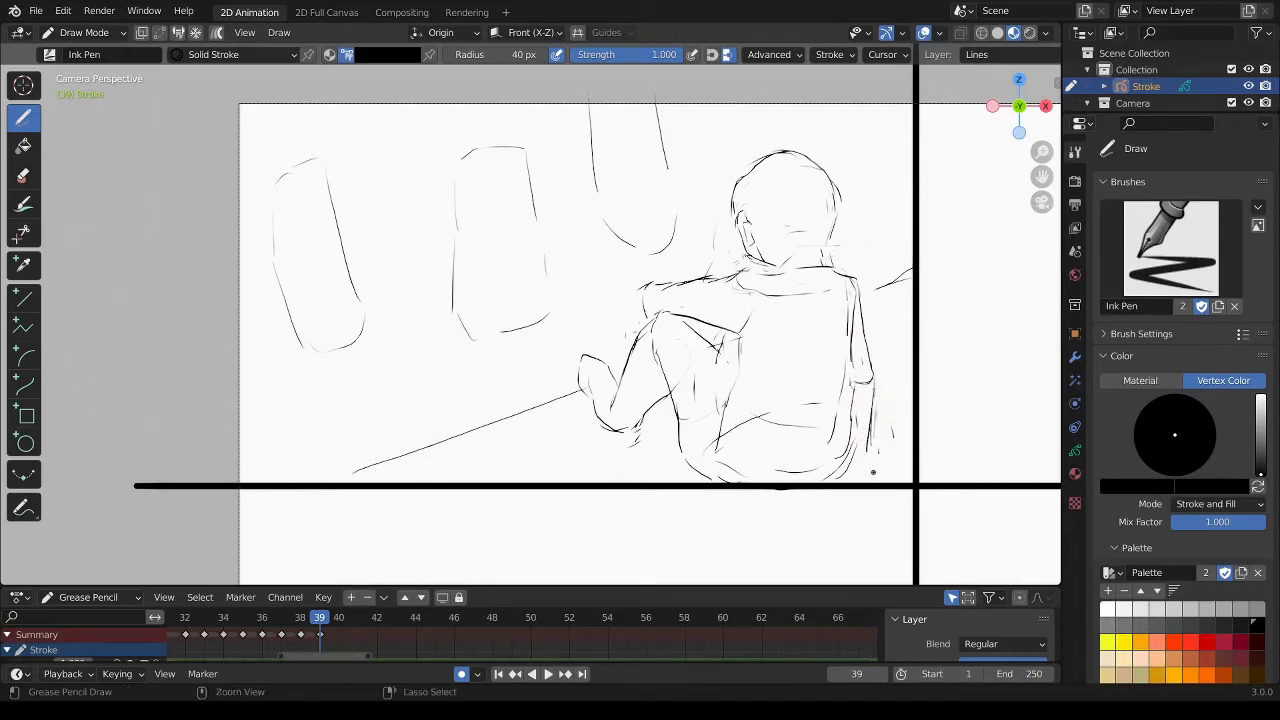
left_click_drag(874, 457, 876, 388)
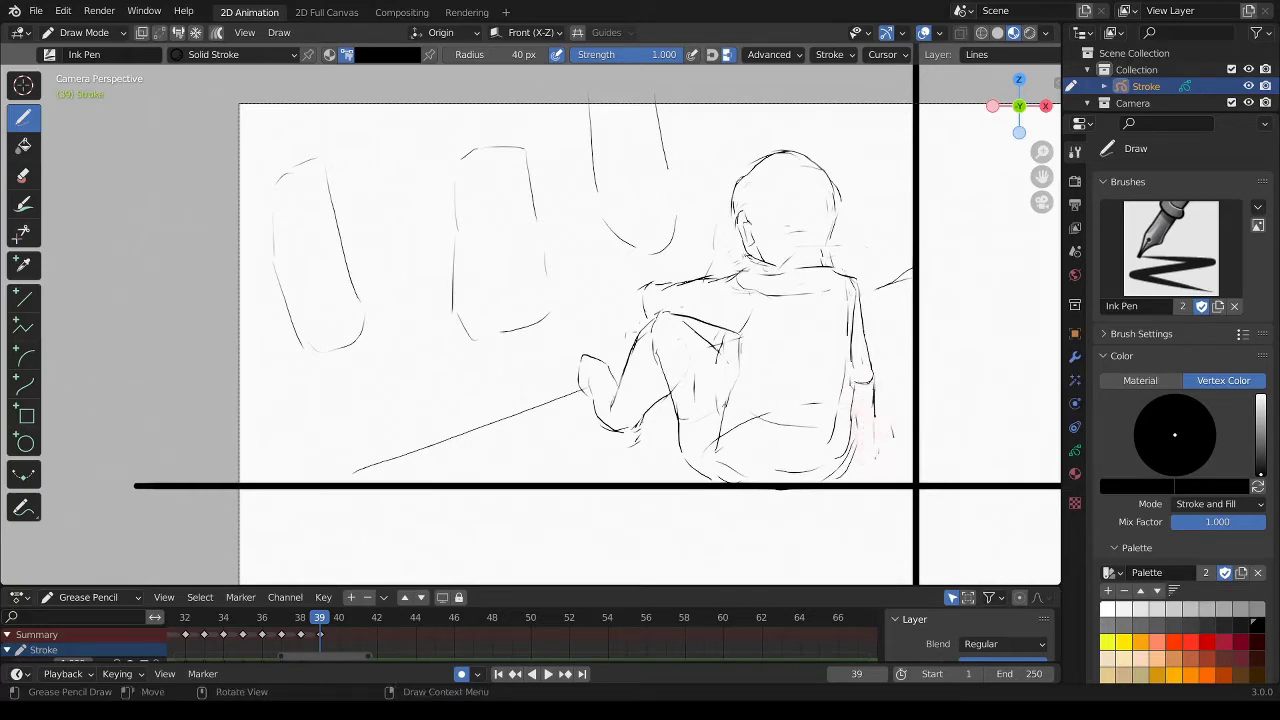
mouse_move(878, 458)
left_mouse_down()
mouse_move(874, 404)
mouse_move(850, 362)
left_mouse_up()
Rework the strokes around the arm and draw a line down the leg.
mouse_move(694, 380)
left_mouse_down("ctrl")
mouse_move(643, 400)
mouse_move(651, 346)
left_mouse_up("ctrl")
left_click_drag(660, 362, 676, 386)
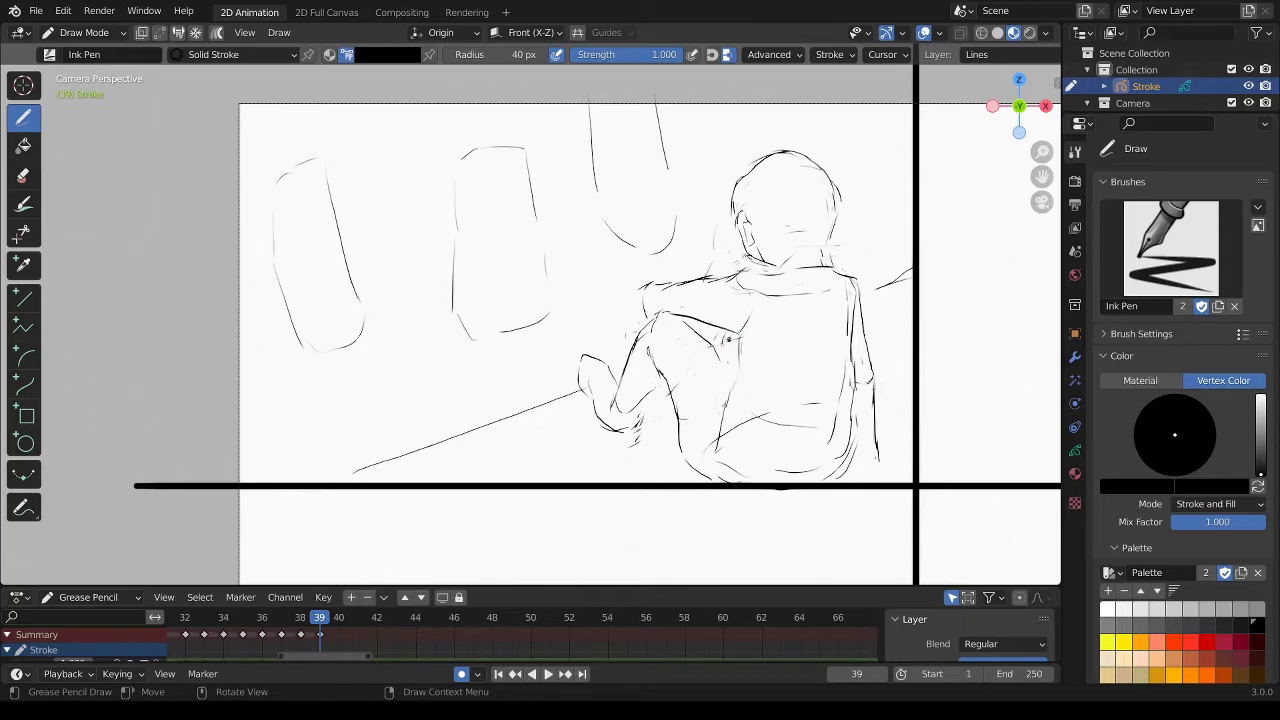
left_click_drag(730, 339, 727, 393)
Sketch the small figure's head, body, legs and left arm in the second window, erasing stray strokes.
mouse_move(488, 182)
left_mouse_down()
mouse_move(476, 210)
mouse_move(505, 240)
left_mouse_up()
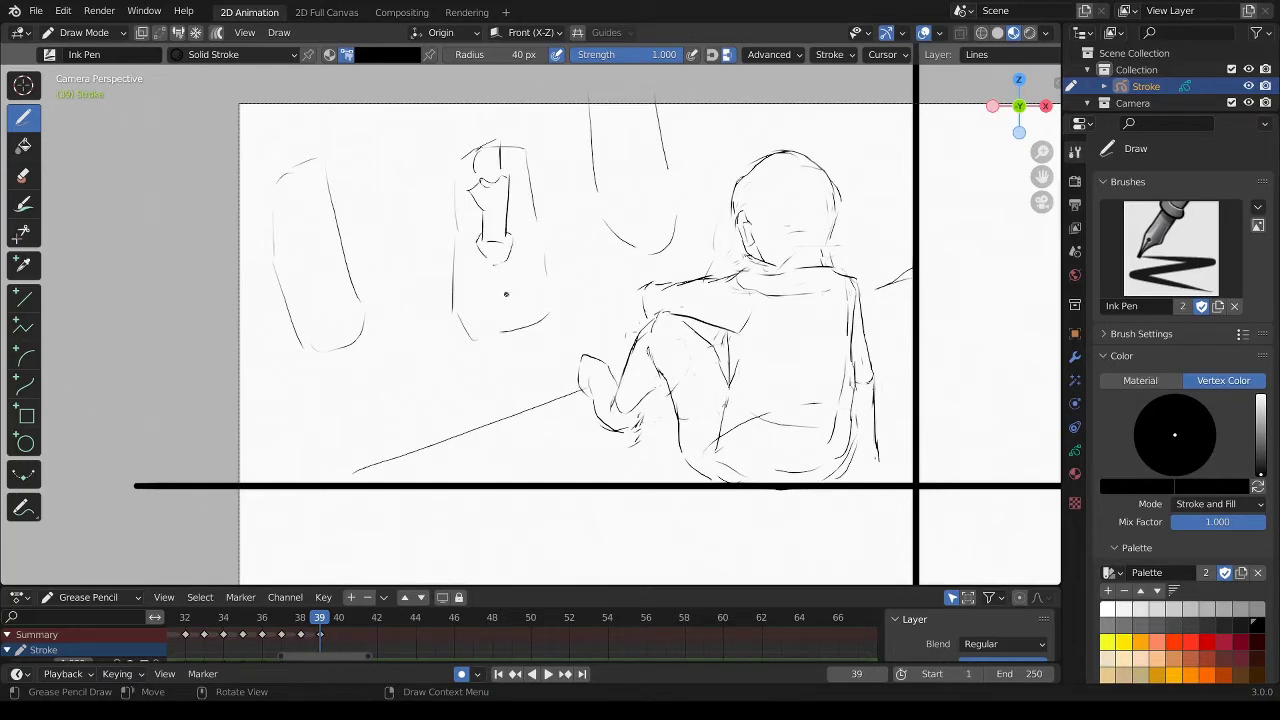
mouse_move(506, 237)
left_mouse_down()
mouse_move(533, 279)
mouse_move(535, 313)
left_mouse_up()
mouse_move(518, 240)
left_mouse_down()
mouse_move(515, 288)
mouse_move(530, 256)
mouse_move(545, 284)
mouse_move(494, 298)
left_mouse_up()
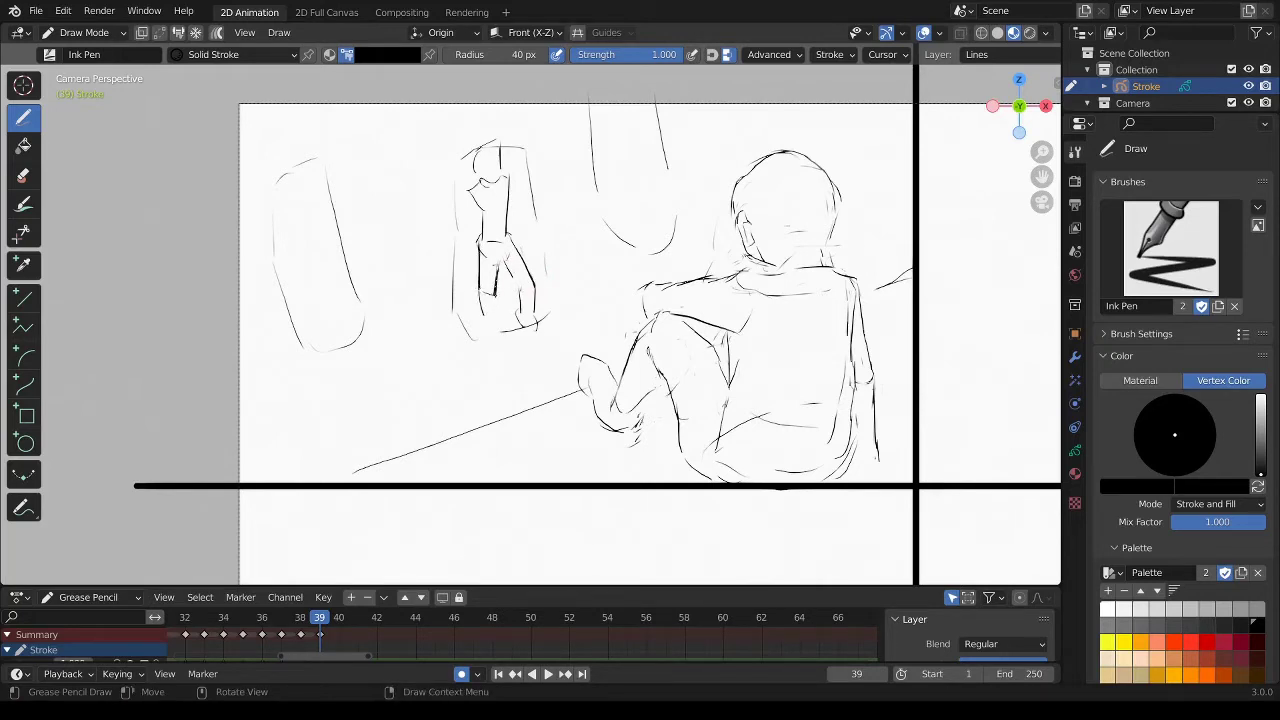
mouse_move(486, 300)
left_mouse_down("ctrl")
mouse_move(494, 292)
mouse_move(494, 337)
mouse_move(535, 286)
left_mouse_up("ctrl")
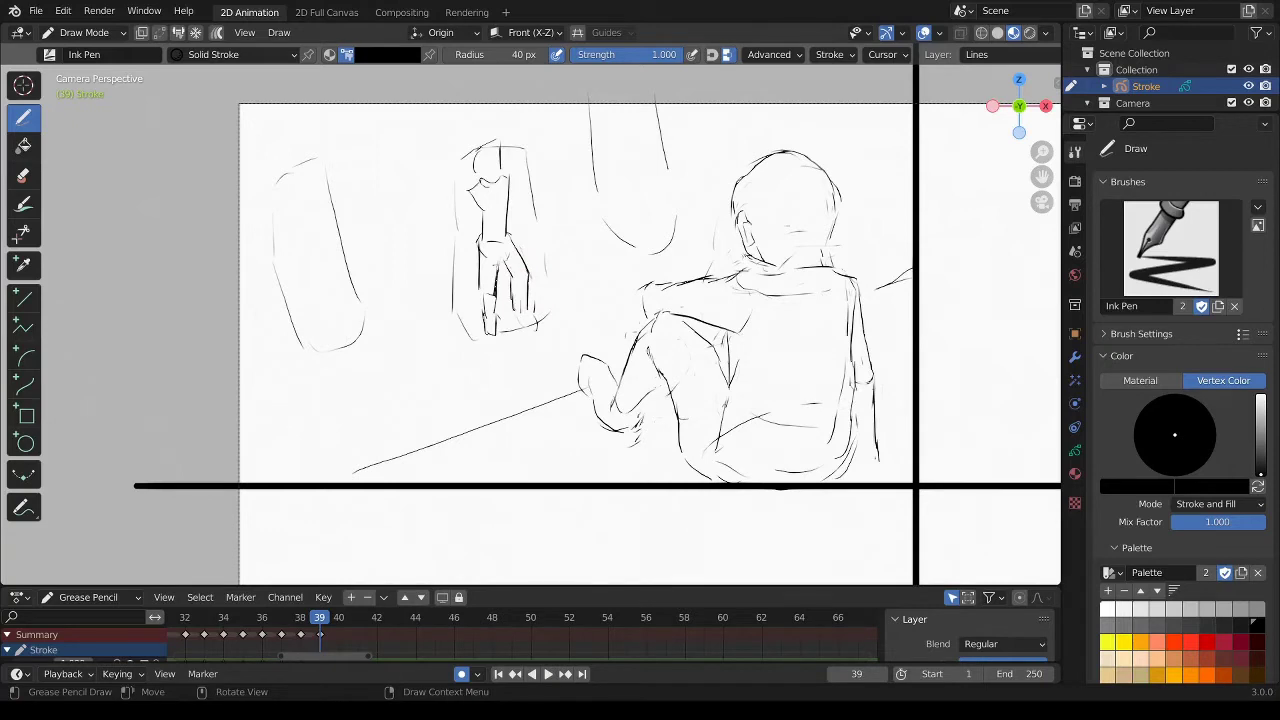
mouse_move(520, 310)
left_mouse_down("ctrl")
mouse_move(514, 292)
mouse_move(530, 306)
left_mouse_up("ctrl")
left_click_drag(477, 204, 474, 255)
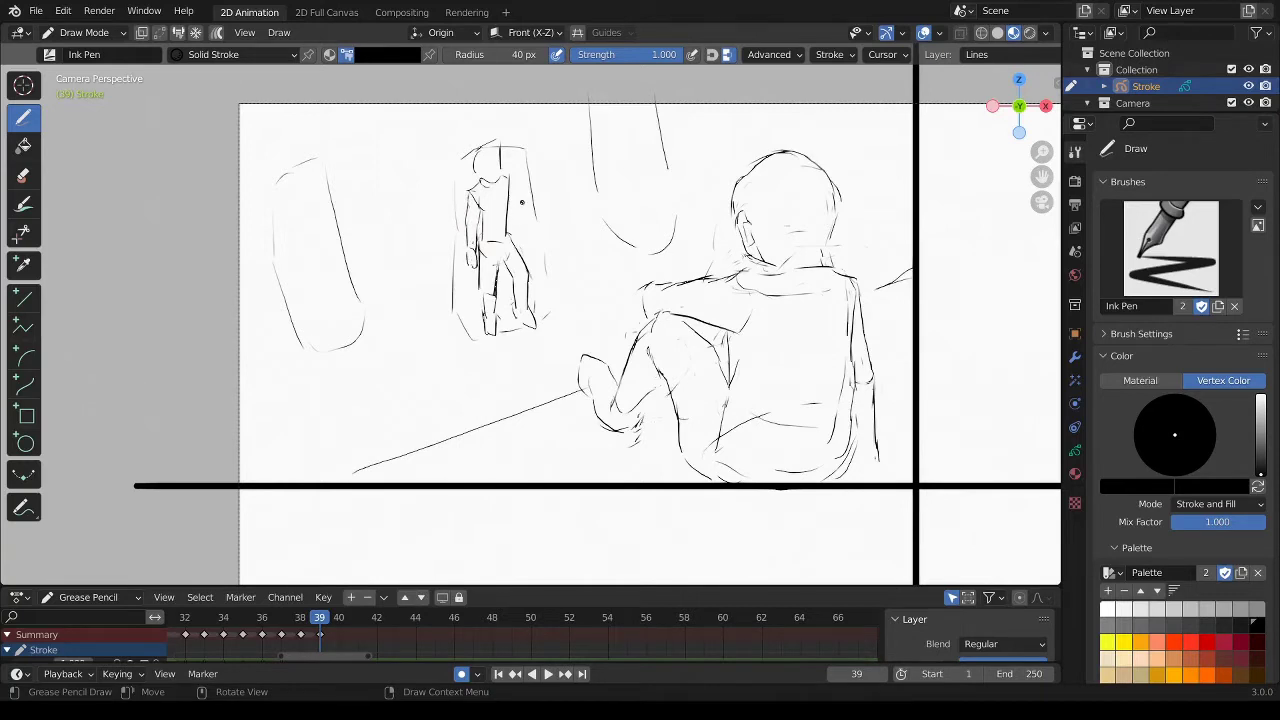
left_click_drag(522, 203, 473, 188, "ctrl")
left_click_drag(485, 170, 500, 145, "ctrl")
Try the small figure's raised hand several times with undos, and add a shape across its head.
left_click_drag(500, 185, 530, 182)
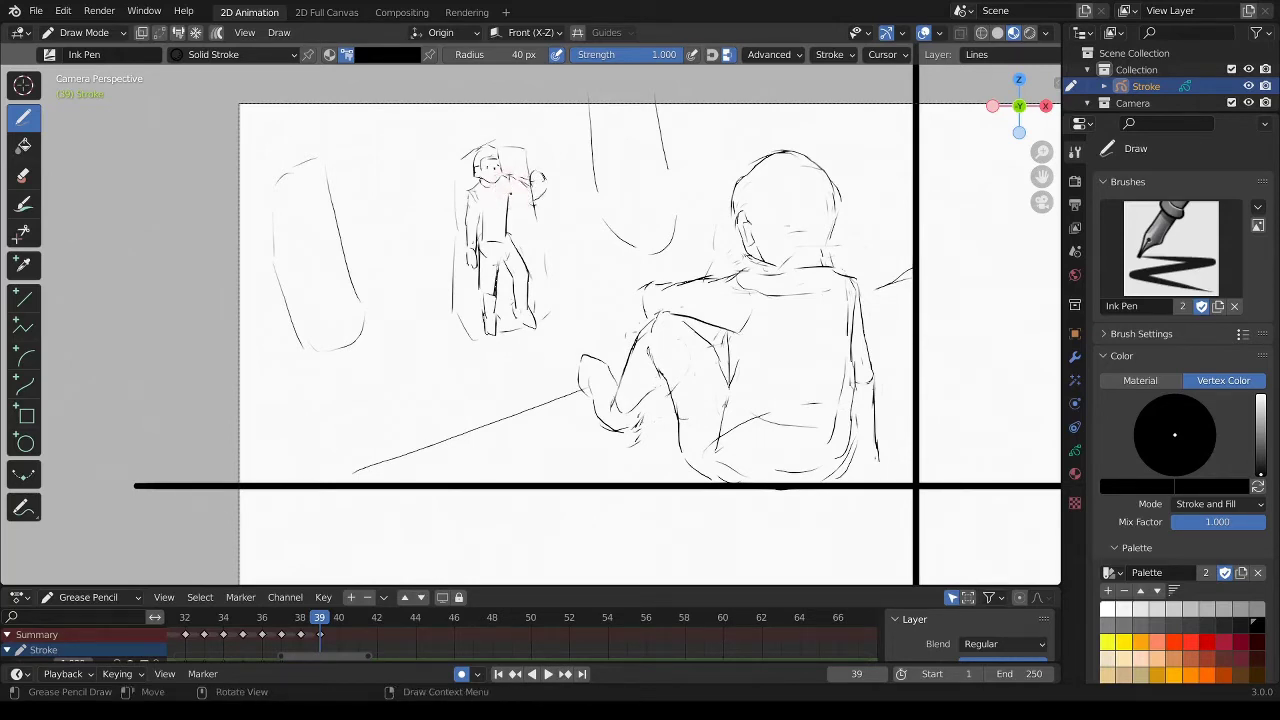
key("ctrl+z")
left_click_drag(538, 196, 552, 176)
key("ctrl+z")
key("ctrl+z")
key("ctrl+z")
key("ctrl+z")
left_click_drag(537, 172, 530, 202)
key("ctrl+z")
left_click_drag(476, 158, 470, 170)
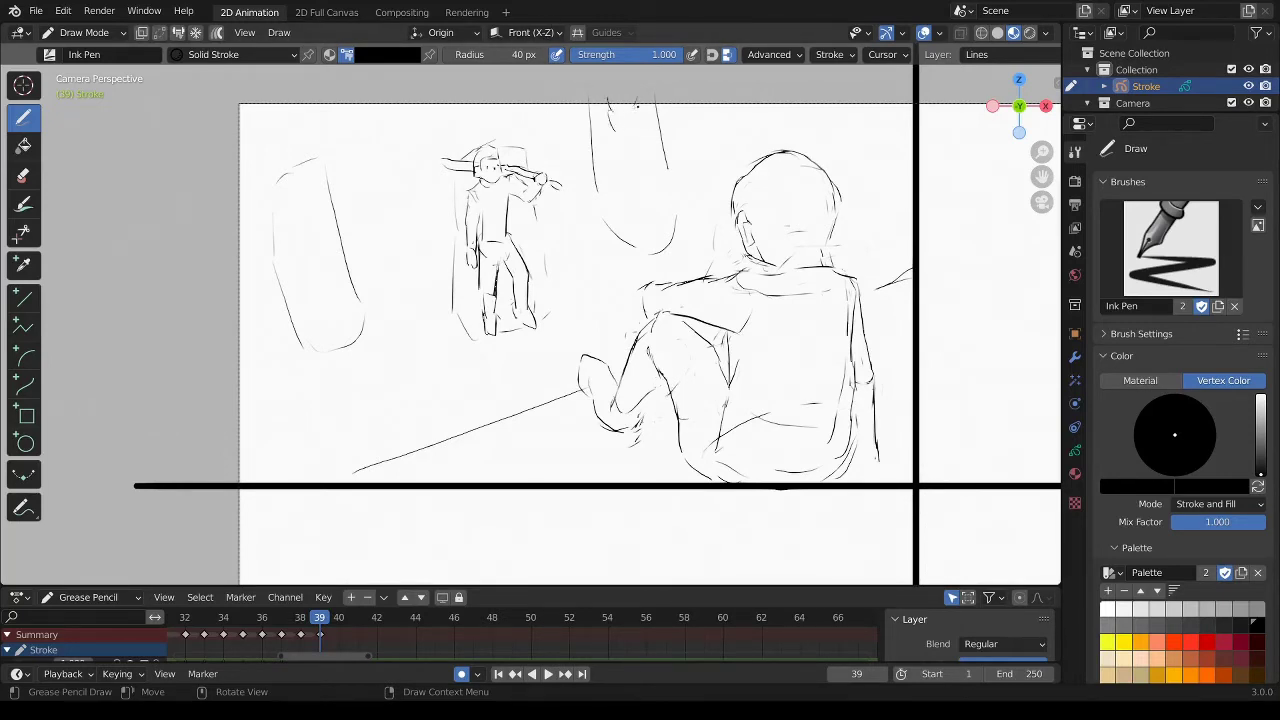
Sketch a small figure with head, sides, legs and feet inside the top hanging panel.
left_click_drag(638, 127, 648, 167)
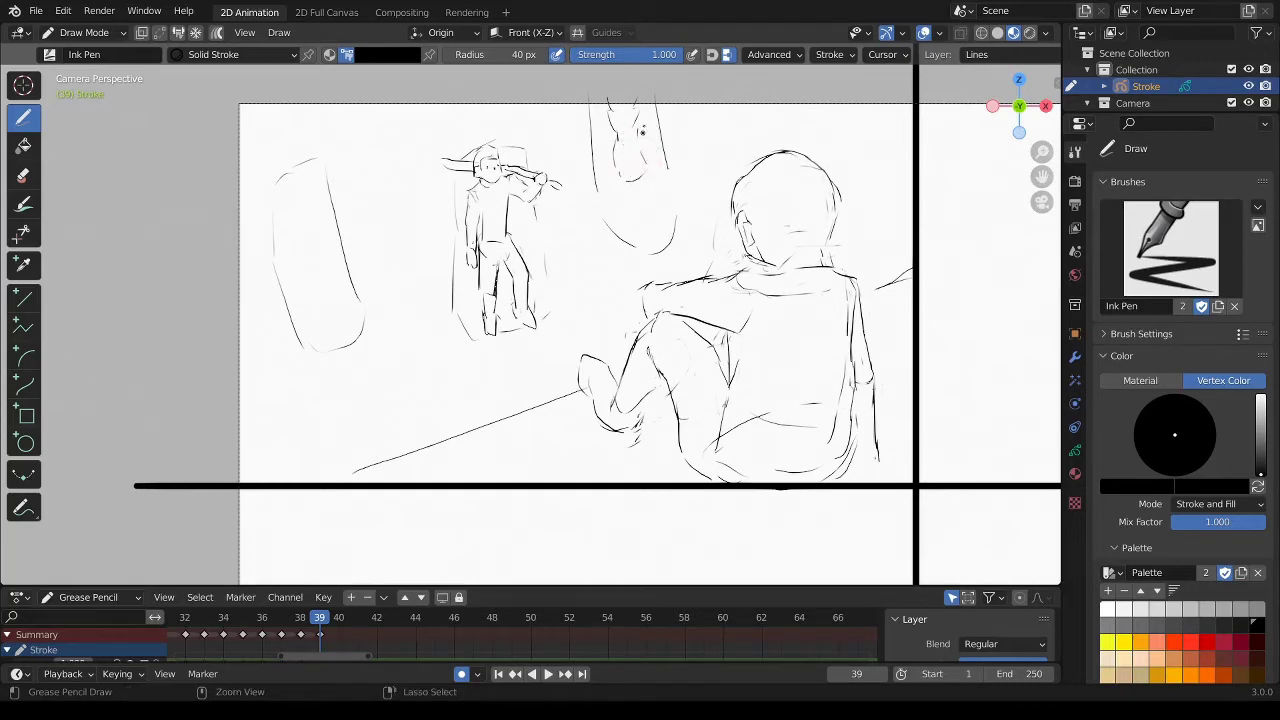
mouse_move(636, 148)
left_mouse_down()
mouse_move(648, 174)
mouse_move(640, 210)
left_mouse_up()
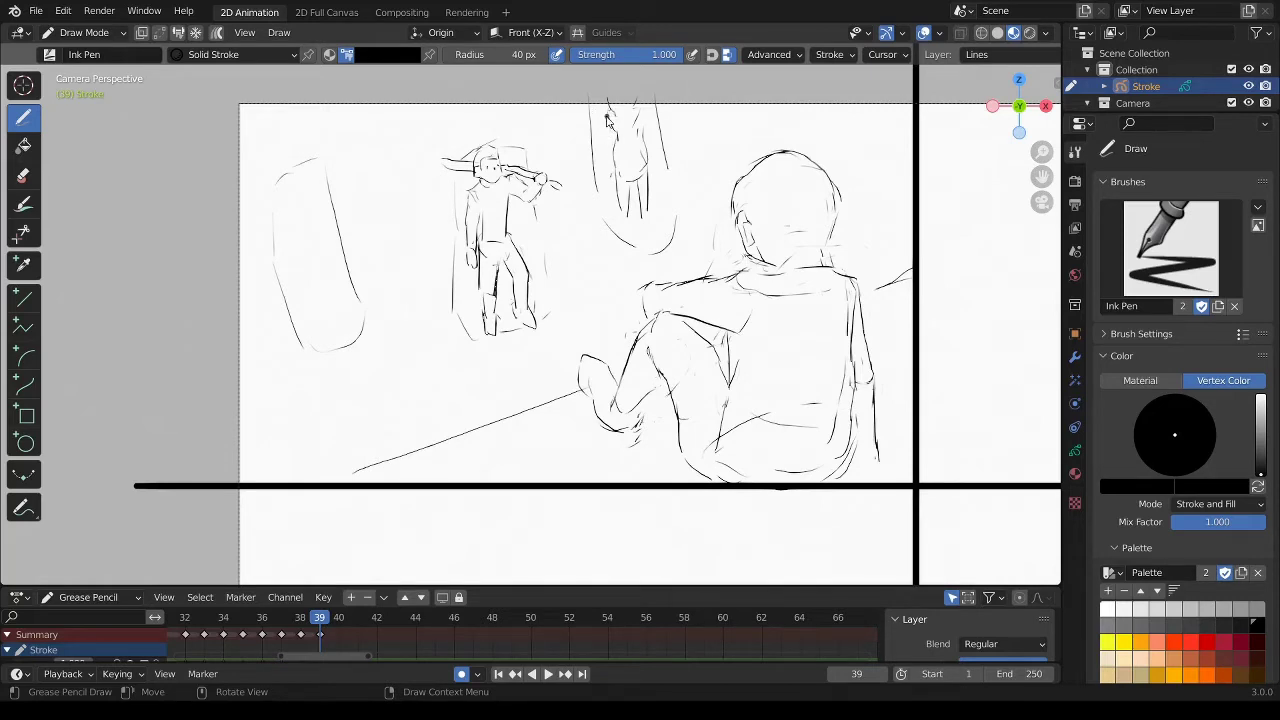
left_click_drag(606, 112, 609, 125)
left_click_drag(607, 128, 616, 172)
mouse_move(618, 110)
left_mouse_down()
mouse_move(612, 140)
mouse_move(614, 119)
mouse_move(640, 146)
left_mouse_up()
mouse_move(646, 130)
left_mouse_down()
mouse_move(651, 158)
mouse_move(630, 186)
mouse_move(628, 170)
mouse_move(640, 202)
mouse_move(632, 186)
mouse_move(644, 190)
mouse_move(648, 162)
mouse_move(610, 170)
mouse_move(650, 160)
left_mouse_up()
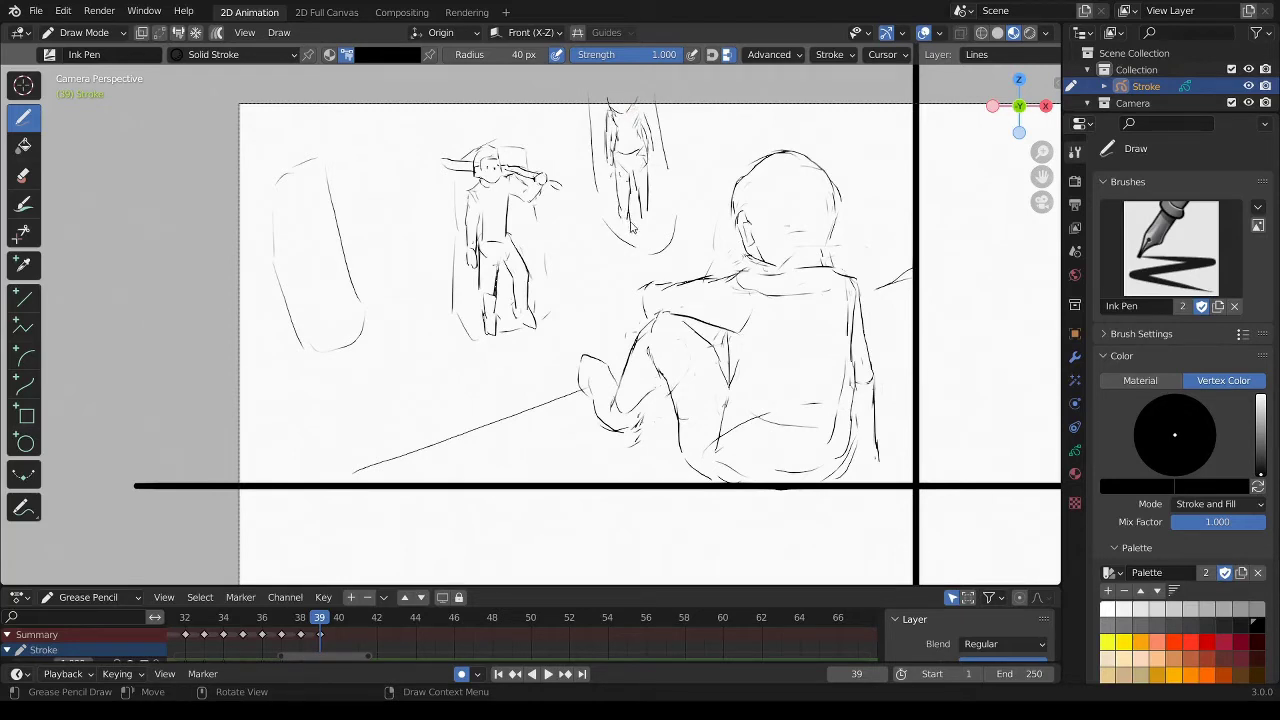
mouse_move(646, 200)
left_mouse_down()
mouse_move(655, 218)
mouse_move(624, 232)
mouse_move(628, 222)
left_mouse_up()
Draw the left-window figure's head, body and lower legs, then refine its head and shoulder.
mouse_move(298, 188)
left_mouse_down()
mouse_move(284, 212)
mouse_move(306, 204)
mouse_move(290, 216)
mouse_move(330, 244)
mouse_move(312, 256)
left_mouse_up()
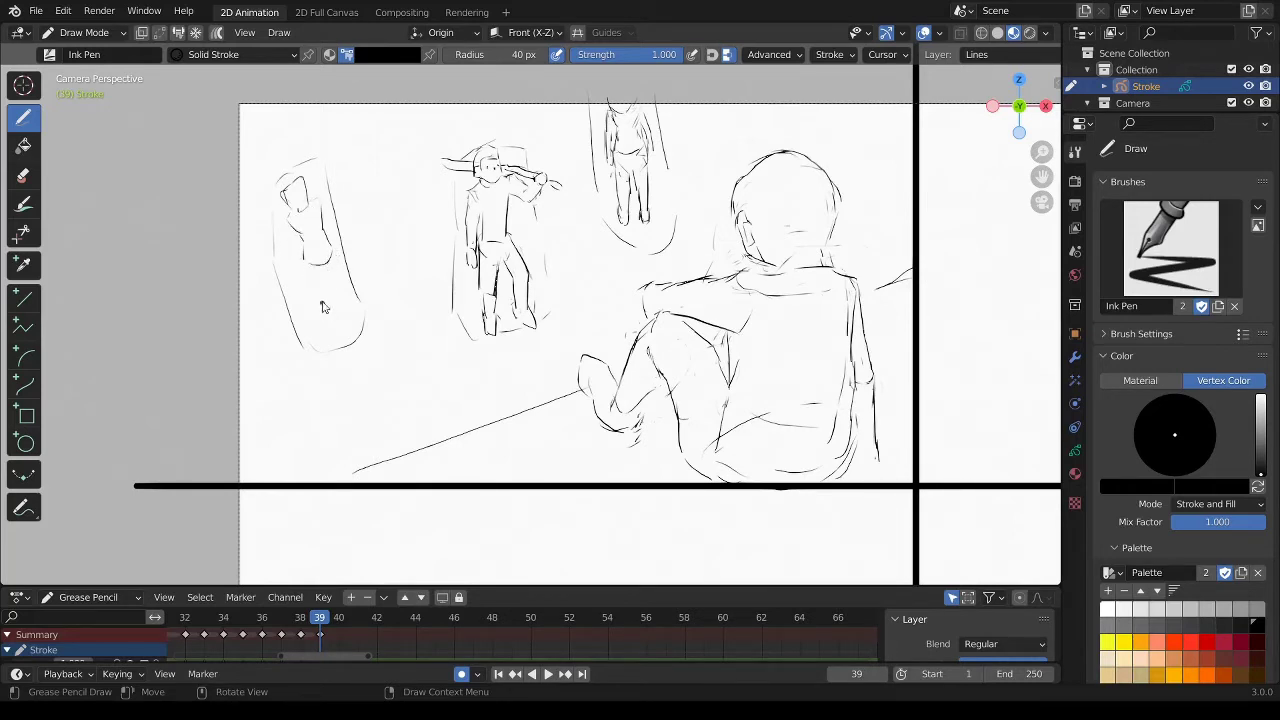
mouse_move(310, 266)
left_mouse_down()
mouse_move(330, 270)
mouse_move(332, 342)
left_mouse_up()
left_click_drag(340, 252, 352, 314)
mouse_move(326, 272)
left_mouse_down()
mouse_move(334, 328)
mouse_move(352, 340)
left_mouse_up()
left_click_drag(312, 260, 336, 330, "ctrl")
mouse_move(308, 276)
left_mouse_down()
mouse_move(330, 346)
mouse_move(316, 310)
mouse_move(338, 342)
mouse_move(326, 342)
mouse_move(346, 350)
mouse_move(338, 293)
mouse_move(362, 328)
mouse_move(358, 290)
left_mouse_up()
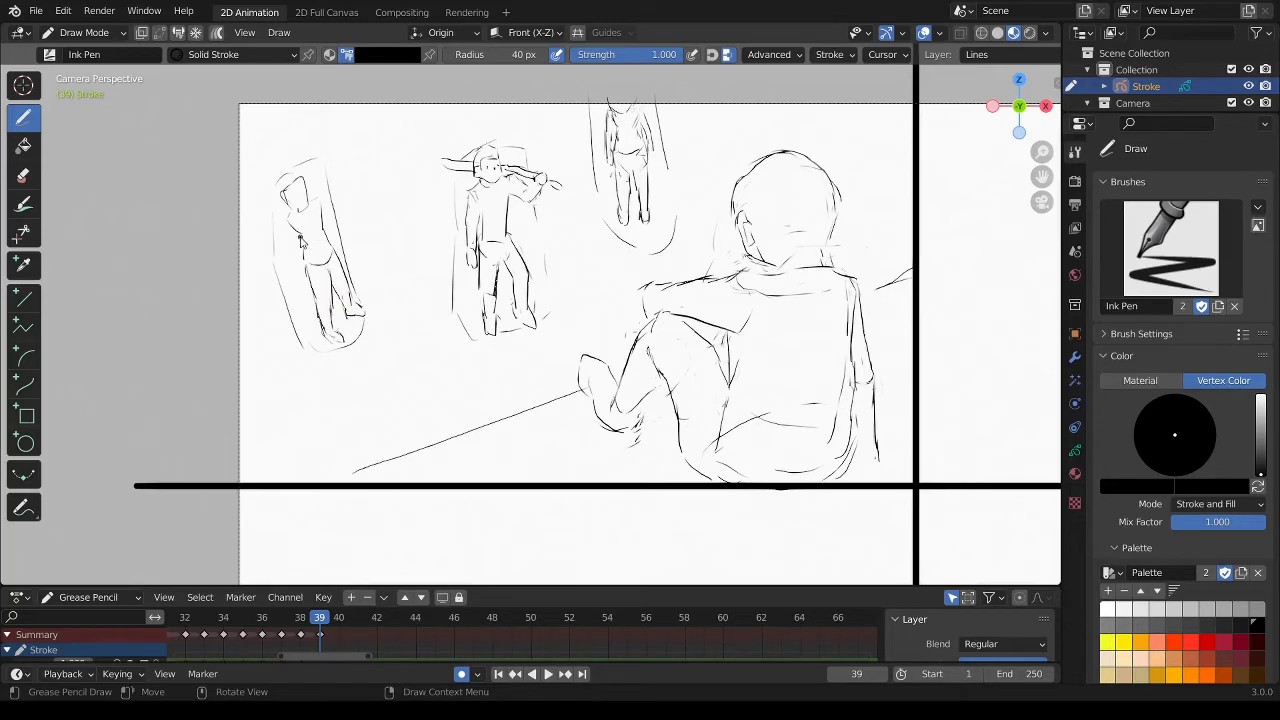
mouse_move(327, 212)
left_mouse_down()
mouse_move(311, 205)
mouse_move(334, 236)
mouse_move(292, 240)
mouse_move(310, 296)
mouse_move(306, 270)
left_mouse_up()
left_click_drag(298, 222, 292, 184)
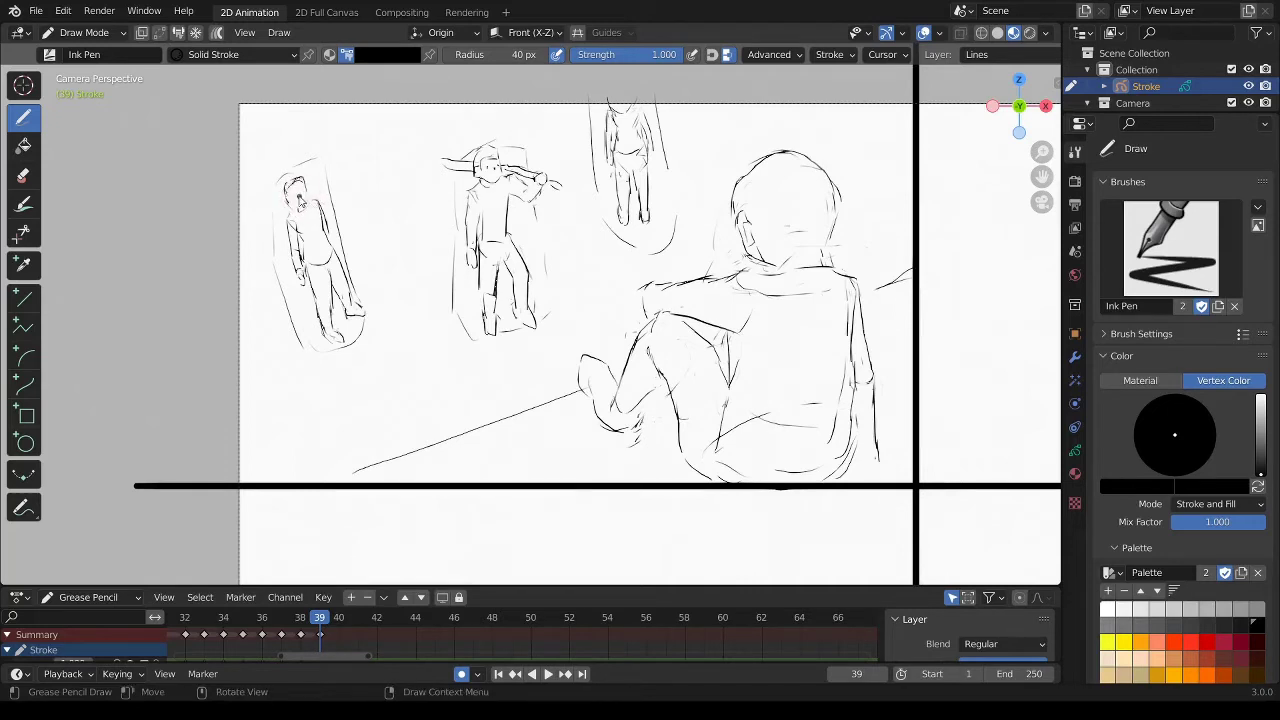
Scatter loose background strokes around the scene, including the top and lower left.
left_click_drag(388, 229, 411, 225)
left_click_drag(413, 339, 437, 364)
left_click_drag(245, 386, 322, 362)
left_click_drag(386, 292, 382, 278)
mouse_move(558, 246)
left_mouse_down()
mouse_move(580, 238)
mouse_move(598, 262)
left_mouse_up()
left_click_drag(715, 152, 713, 118)
left_click_drag(363, 134, 360, 108)
left_click_drag(205, 193, 288, 148)
left_click_drag(418, 131, 436, 125)
left_click_drag(262, 438, 290, 421)
left_click_drag(310, 426, 378, 410)
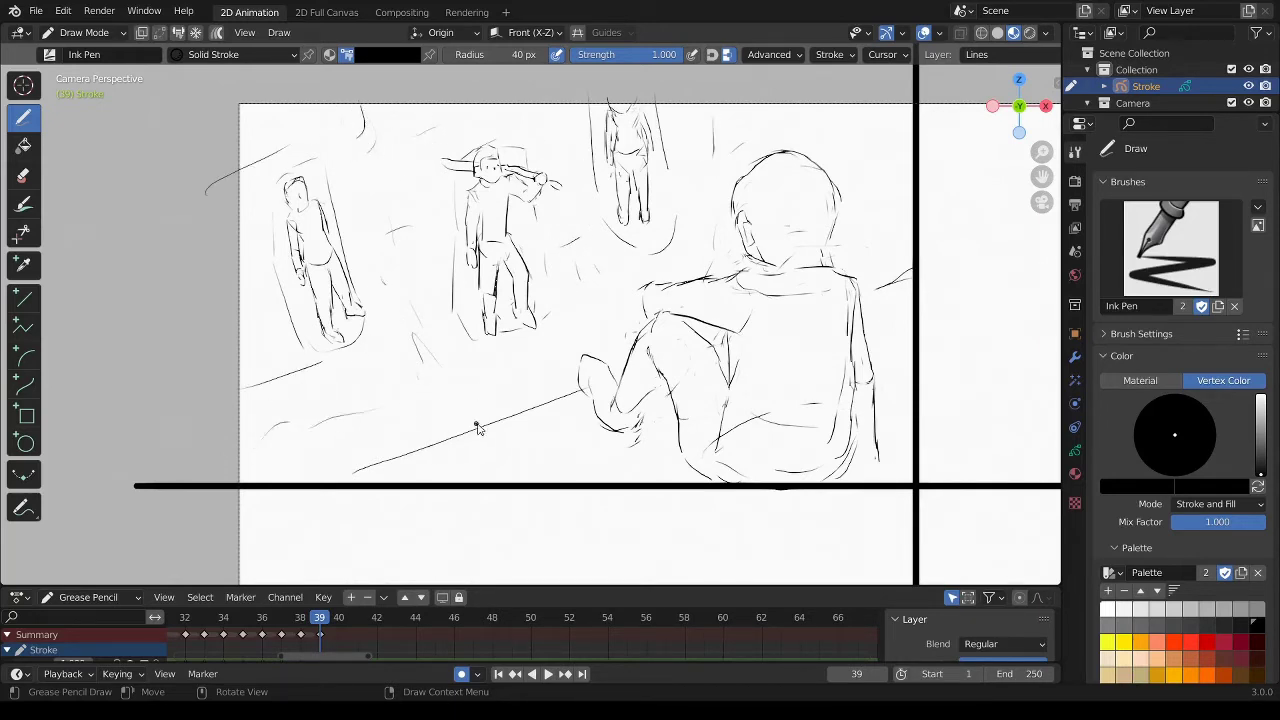
Draw a ground line near the bottom and a top-right stroke, then pan down to the empty lower panel.
left_click_drag(470, 479, 613, 449)
left_click_drag(906, 131, 856, 118)
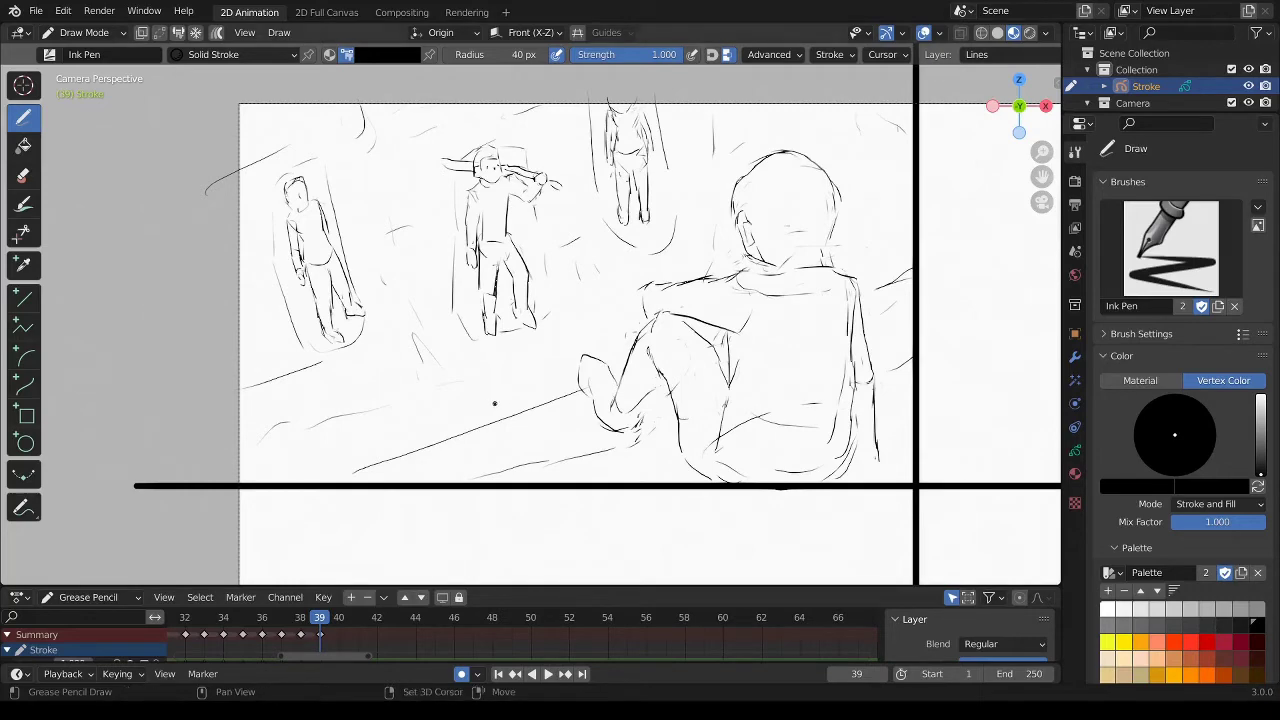
mouse_move(557, 347)
middle_mouse_down("shift")
mouse_move(551, 281)
mouse_move(492, 587)
middle_mouse_up("shift")
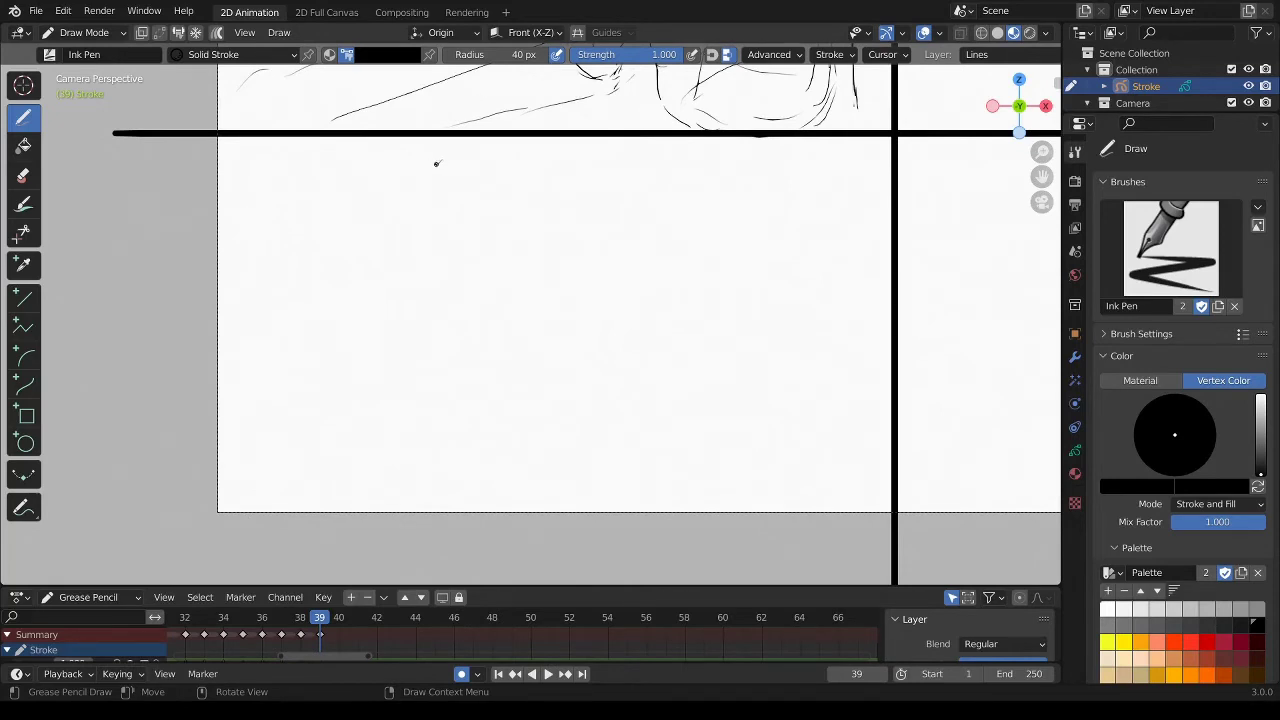
Sketch the left figure's head, jaw, neck, shoulder and torso side.
left_click_drag(432, 192, 428, 258)
mouse_move(437, 168)
left_mouse_down()
mouse_move(484, 155)
mouse_move(542, 207)
mouse_move(537, 278)
left_mouse_up()
mouse_move(440, 270)
left_mouse_down()
mouse_move(480, 300)
mouse_move(401, 337)
left_mouse_up()
left_click_drag(394, 372, 422, 427)
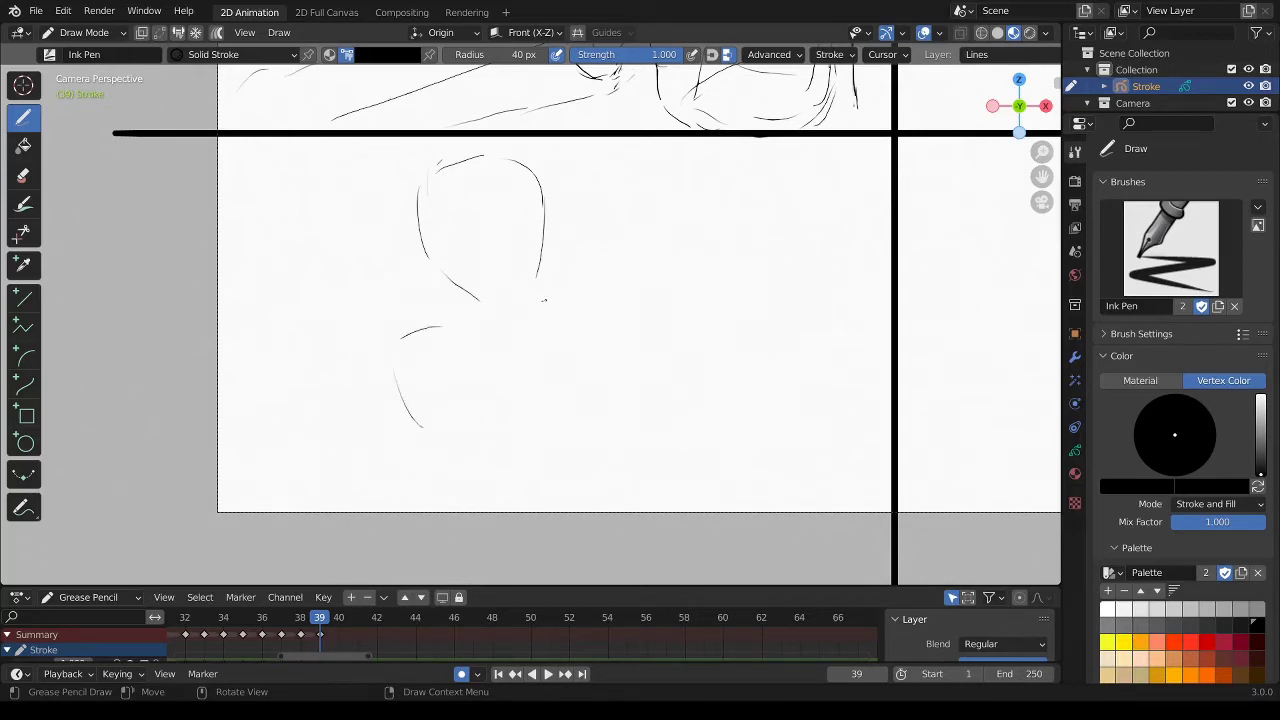
mouse_move(543, 300)
left_mouse_down()
mouse_move(600, 285)
mouse_move(632, 508)
left_mouse_up()
mouse_move(446, 346)
left_mouse_down()
mouse_move(458, 490)
mouse_move(517, 550)
left_mouse_up()
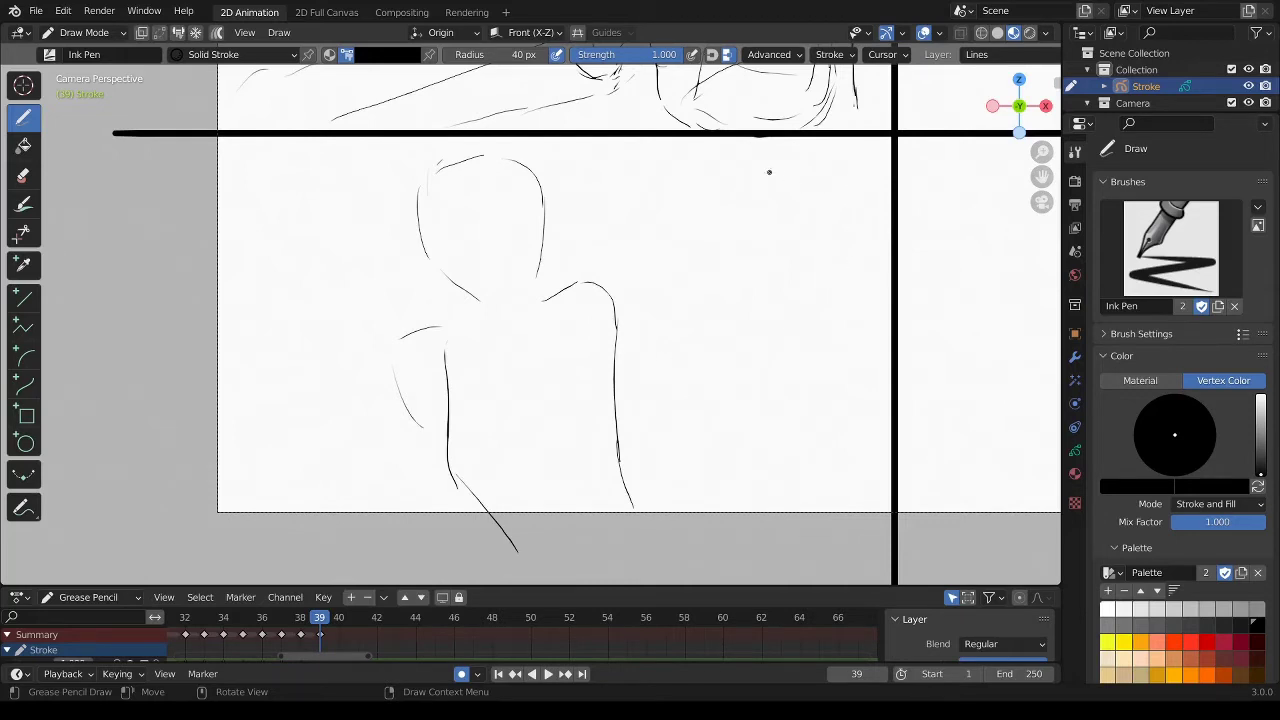
Draw a second head to the right with its shoulder line and arm lines.
left_click_drag(740, 147, 747, 234)
left_click_drag(838, 145, 834, 237)
mouse_move(718, 145)
left_mouse_down()
mouse_move(709, 170)
mouse_move(746, 268)
mouse_move(800, 265)
mouse_move(752, 272)
mouse_move(722, 357)
left_mouse_up()
left_click_drag(776, 312, 790, 362)
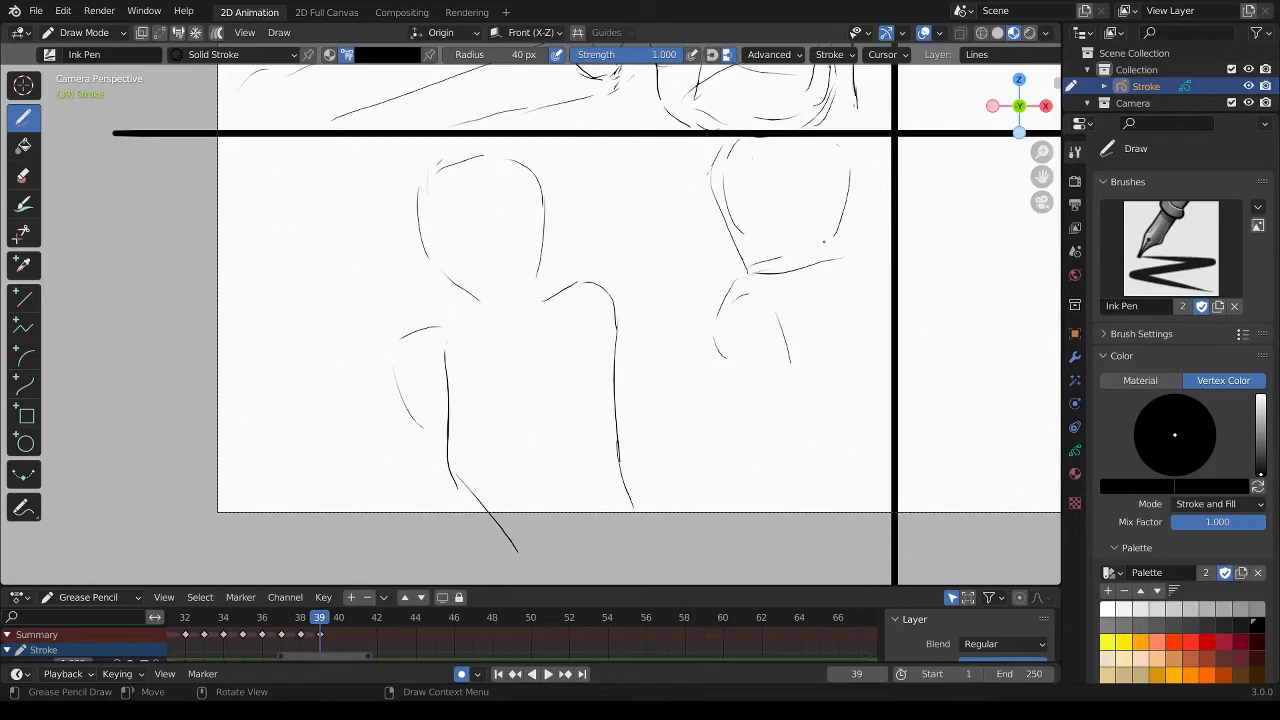
left_click_drag(750, 279, 840, 260)
mouse_move(733, 295)
left_mouse_down()
mouse_move(850, 250)
mouse_move(886, 296)
left_mouse_up()
left_click_drag(718, 315, 740, 410)
mouse_move(779, 305)
left_mouse_down()
mouse_move(797, 425)
mouse_move(754, 472)
left_mouse_up()
mouse_move(797, 418)
left_mouse_down()
mouse_move(800, 467)
mouse_move(741, 545)
left_mouse_up()
left_click_drag(803, 480, 798, 530)
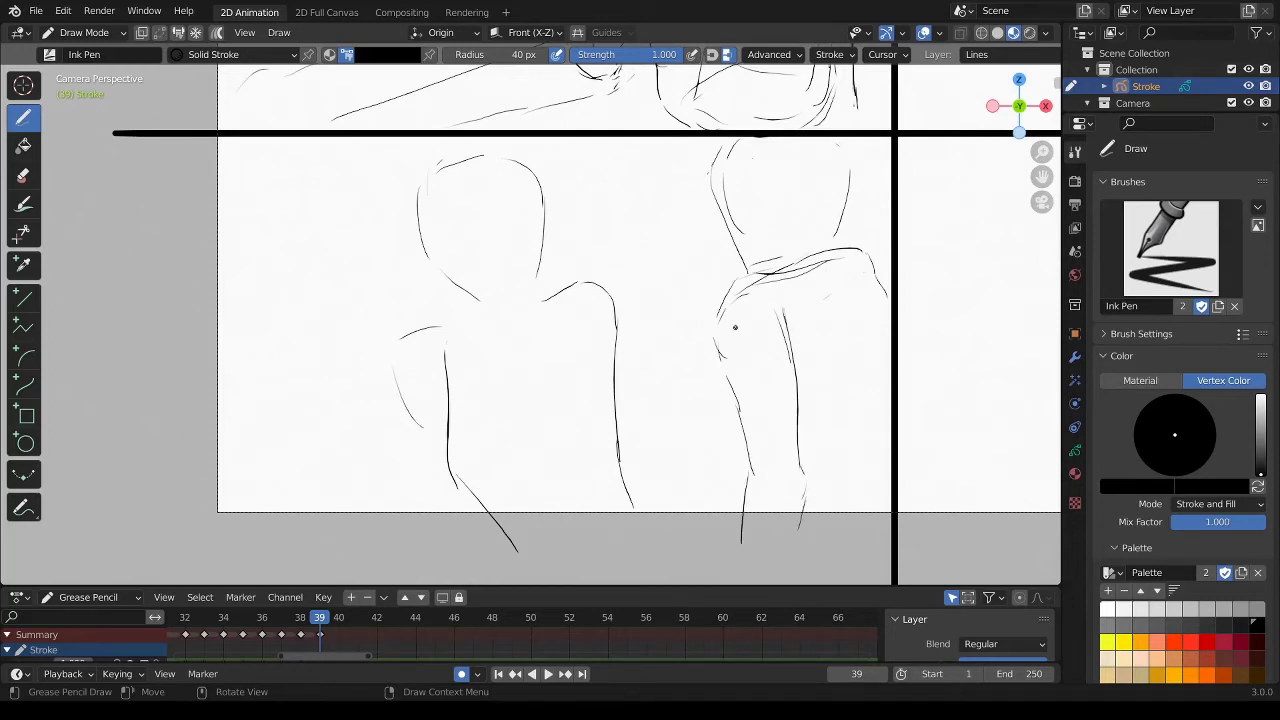
left_click_drag(724, 348, 732, 386)
mouse_move(798, 414)
left_mouse_down()
mouse_move(804, 492)
mouse_move(789, 553)
left_mouse_up()
left_click_drag(736, 284, 886, 292)
Refine the right figure's head edges, ear, neck, collar and left shoulder.
left_click_drag(716, 155, 713, 213)
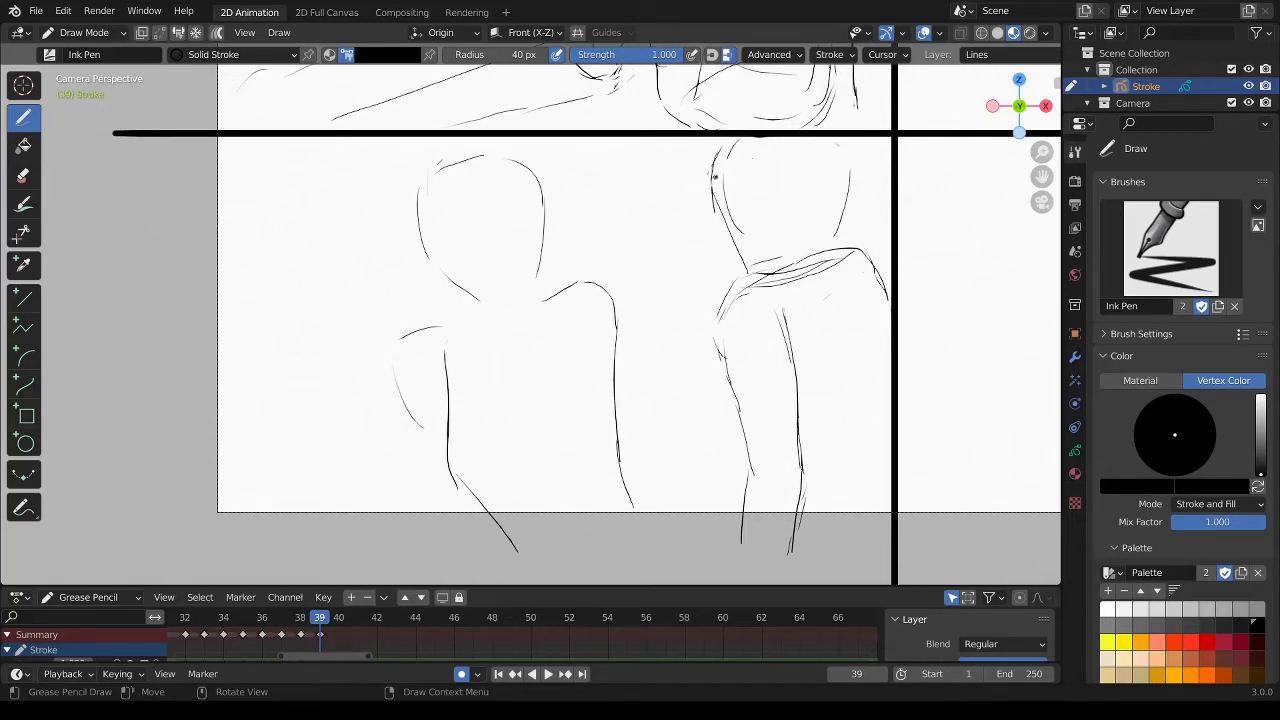
left_click_drag(713, 158, 722, 232)
left_click_drag(756, 261, 774, 264)
mouse_move(752, 196)
left_mouse_down()
mouse_move(767, 217)
mouse_move(716, 179)
mouse_move(738, 143)
left_mouse_up()
left_click_drag(828, 137, 851, 208)
left_click_drag(829, 133, 846, 244)
mouse_move(762, 263)
left_mouse_down()
mouse_move(794, 251)
mouse_move(784, 280)
left_mouse_up()
left_click_drag(722, 311, 719, 360)
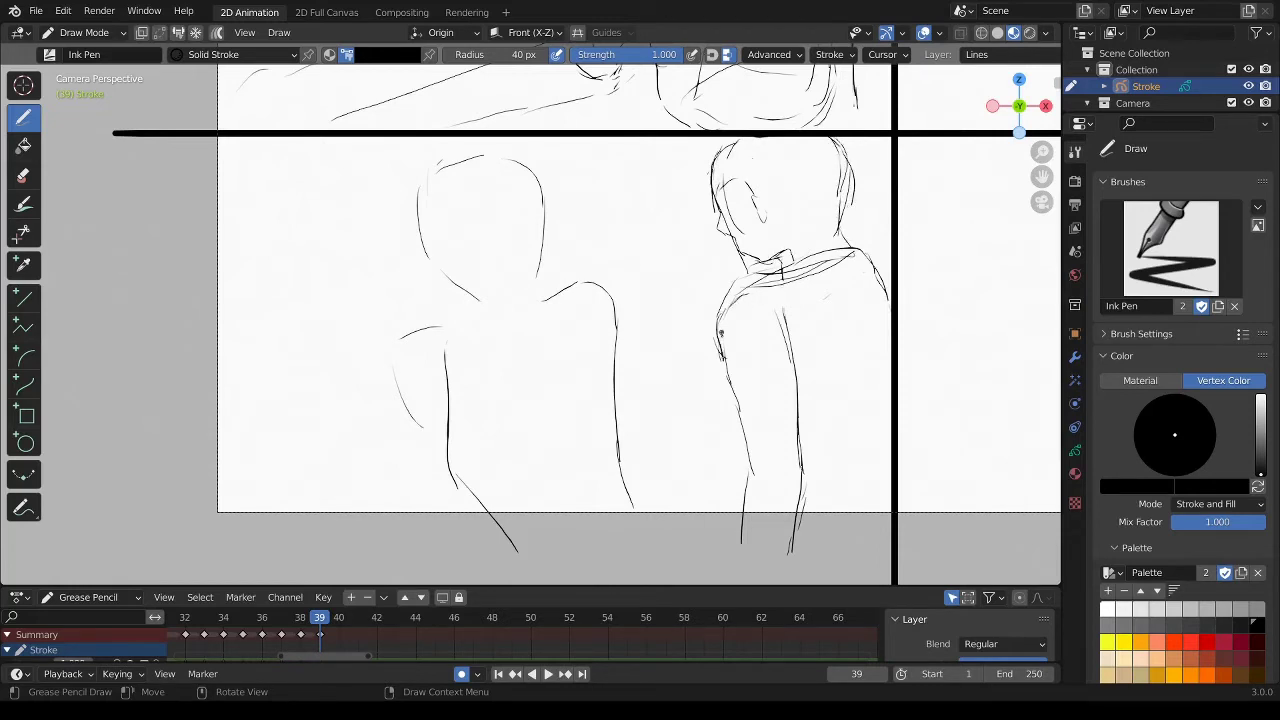
Add the left figure's neck and jaw lines and a shoulder line reaching right.
left_click_drag(462, 290, 496, 302)
left_click_drag(541, 261, 496, 312)
left_click_drag(543, 285, 546, 299)
mouse_move(566, 295)
left_mouse_down()
mouse_move(588, 285)
mouse_move(710, 327)
left_mouse_up()
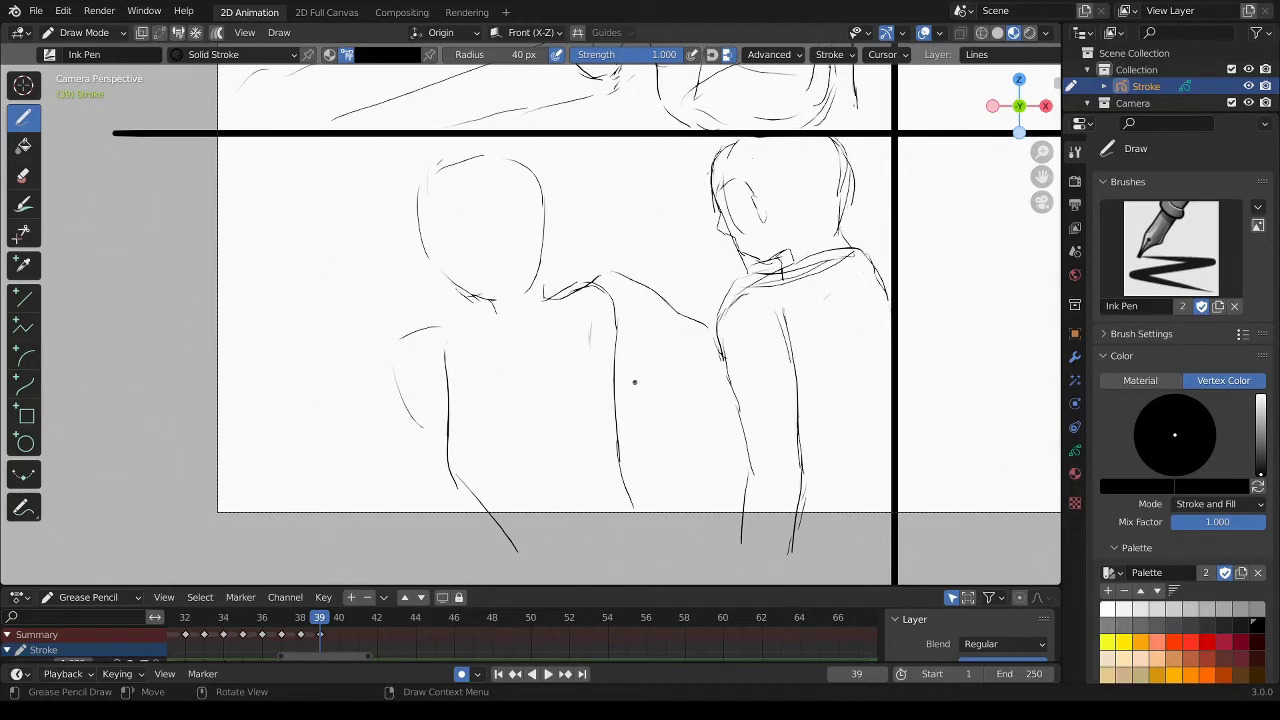
Redraw the back line and the lines beside the right-hand figure.
mouse_move(622, 330)
left_mouse_down()
mouse_move(615, 392)
mouse_move(657, 512)
left_mouse_up()
mouse_move(618, 347)
left_mouse_down()
mouse_move(676, 349)
mouse_move(716, 370)
mouse_move(702, 408)
left_mouse_up()
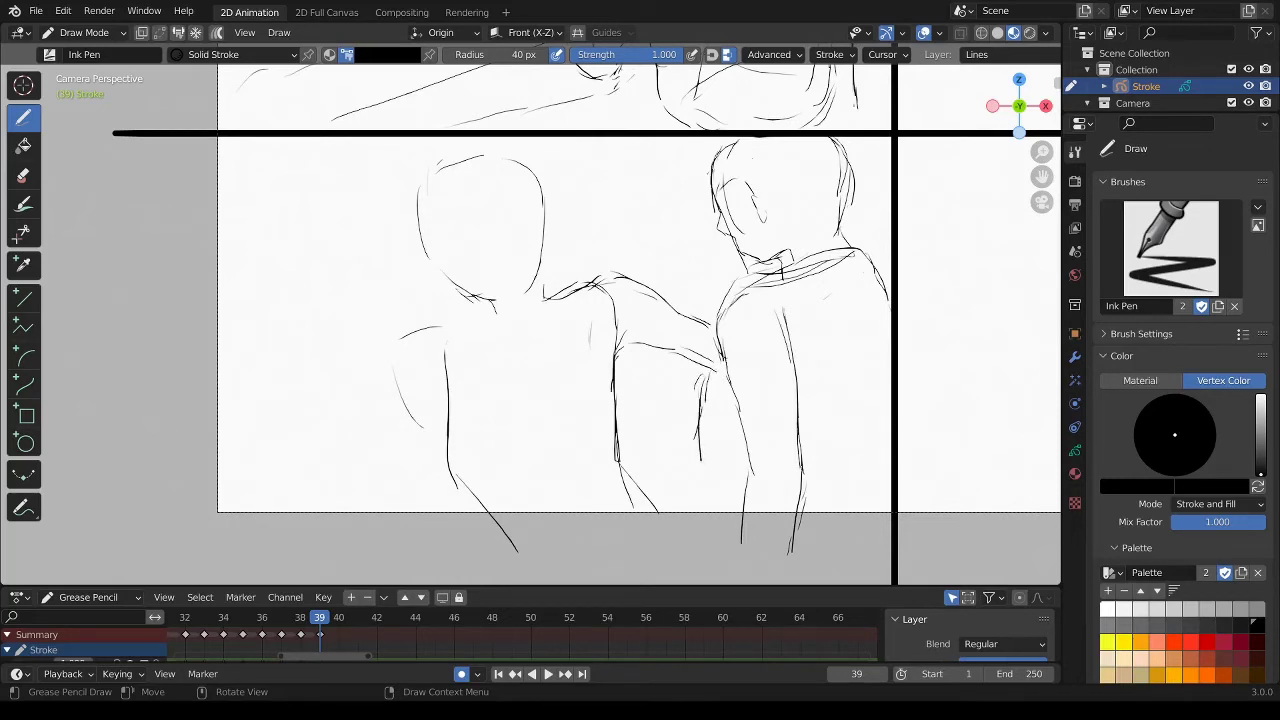
left_click_drag(742, 420, 706, 514)
left_click_drag(701, 446, 691, 514)
Draw the left figure's arm, hand and shoulder, erase stray neck strokes, and retrace the right figure's arm.
mouse_move(436, 333)
left_mouse_down()
mouse_move(410, 372)
mouse_move(417, 475)
left_mouse_up()
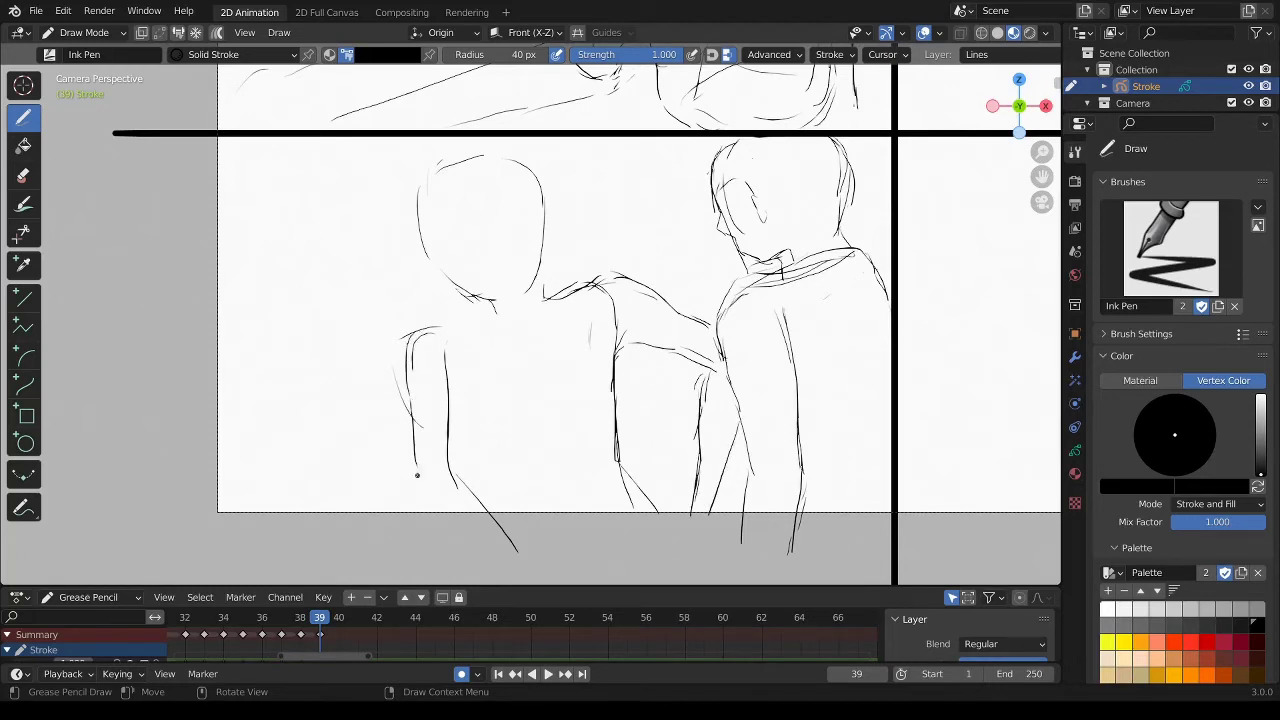
mouse_move(413, 430)
left_mouse_down()
mouse_move(408, 466)
mouse_move(460, 520)
mouse_move(446, 462)
left_mouse_up()
mouse_move(420, 328)
left_mouse_down()
mouse_move(468, 318)
mouse_move(472, 305)
left_mouse_up()
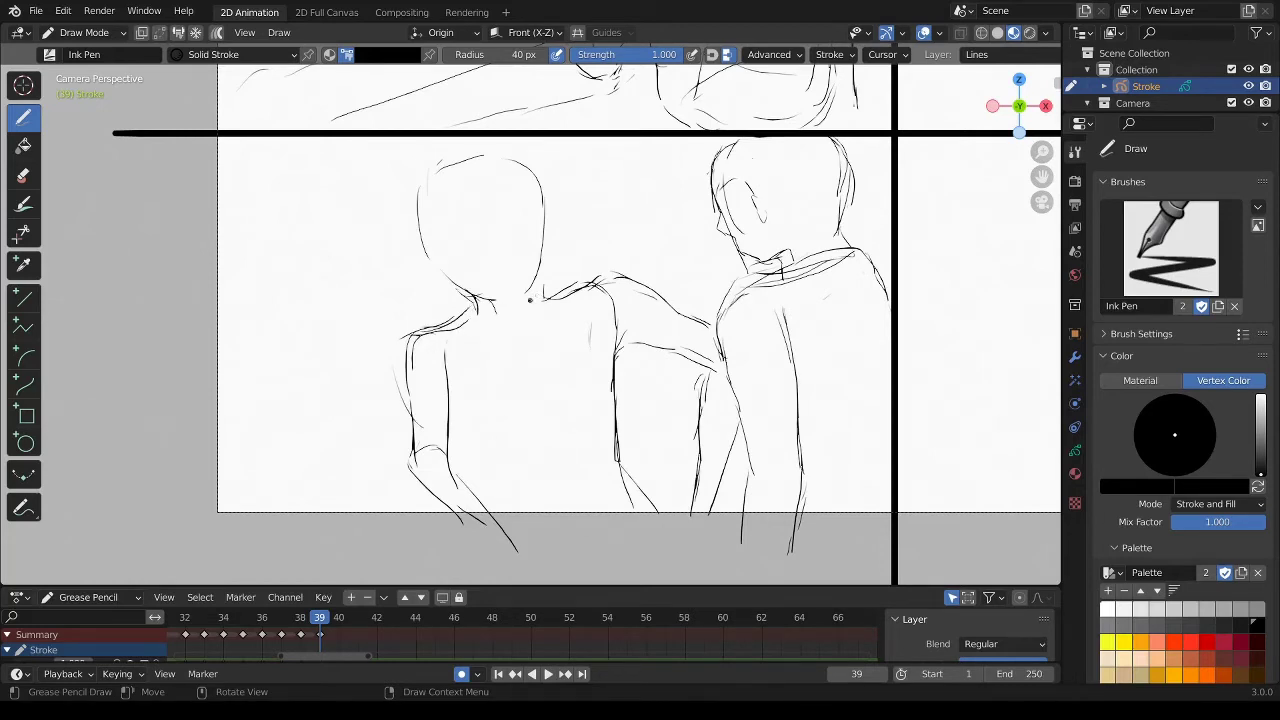
mouse_move(486, 291)
left_mouse_down("ctrl")
mouse_move(556, 301)
mouse_move(531, 286)
mouse_move(546, 300)
mouse_move(474, 294)
mouse_move(486, 324)
mouse_move(418, 336)
left_mouse_up("ctrl")
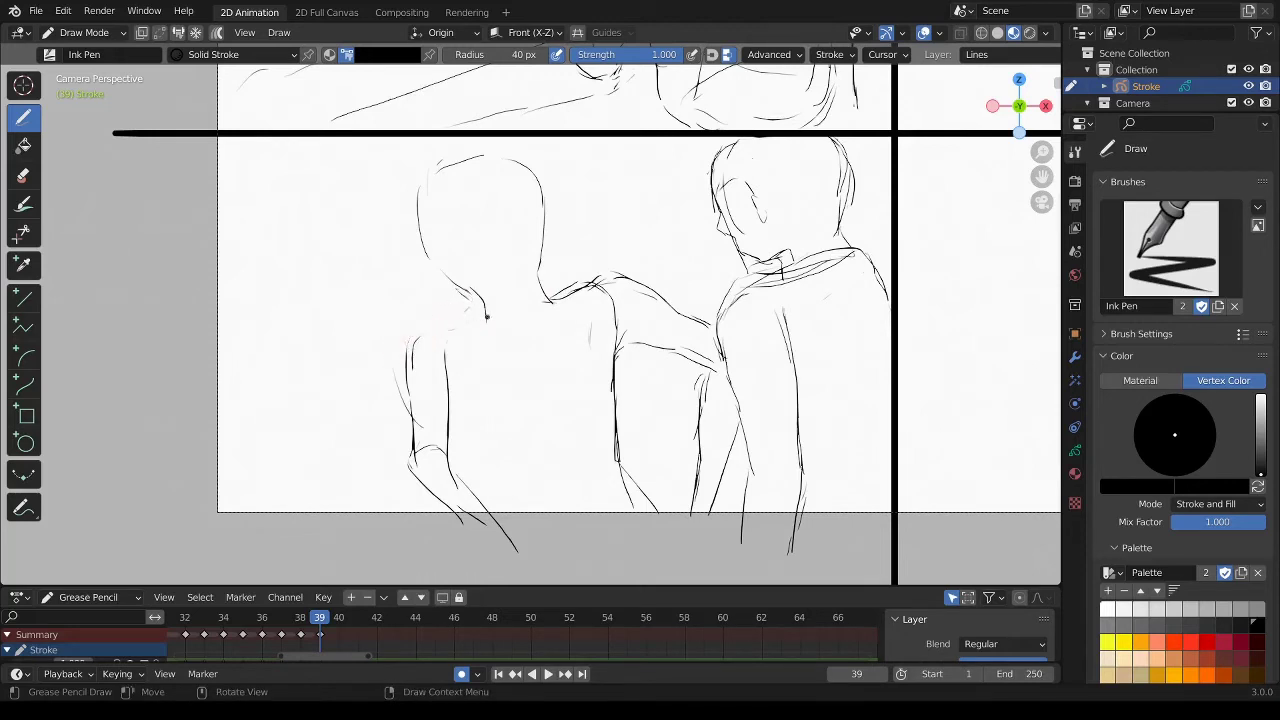
mouse_move(487, 317)
left_mouse_down()
mouse_move(434, 327)
mouse_move(410, 375)
mouse_move(414, 357)
left_mouse_up()
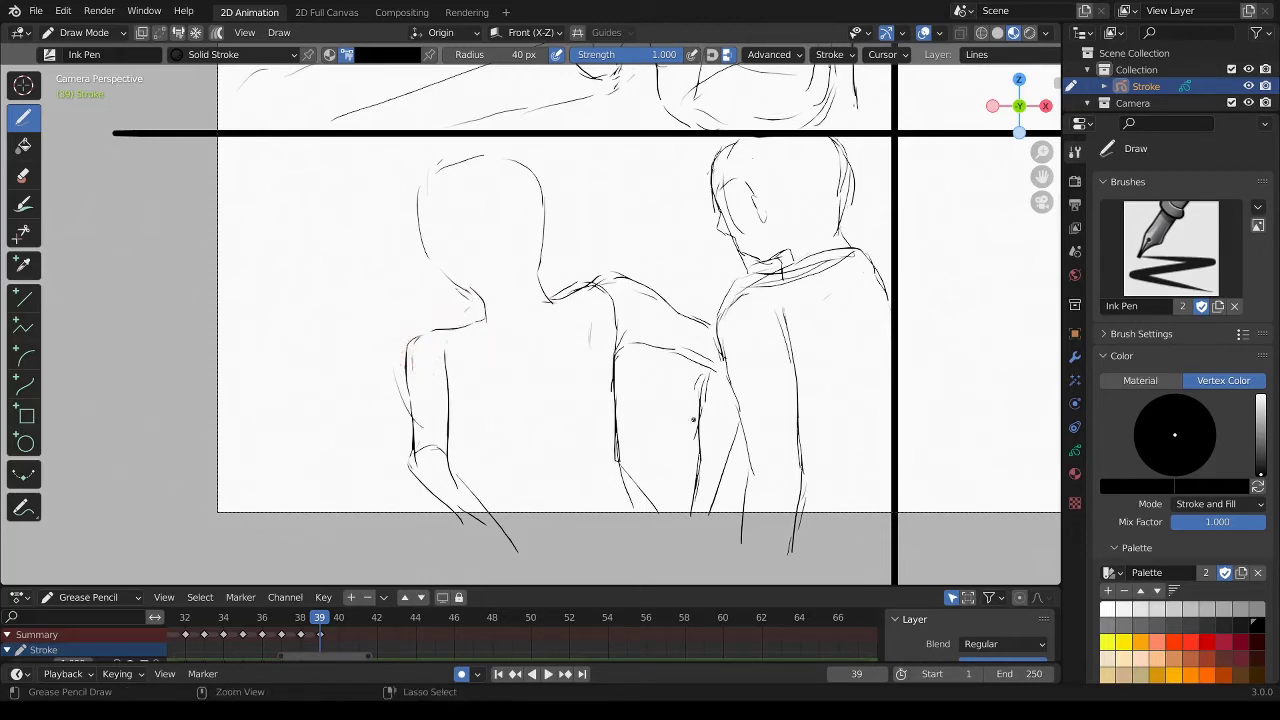
left_click_drag(700, 386, 690, 505, "ctrl")
Redraw the right figure's arm from shoulder down and erase stray bits between neck and shoulder.
left_click_drag(693, 448, 687, 518)
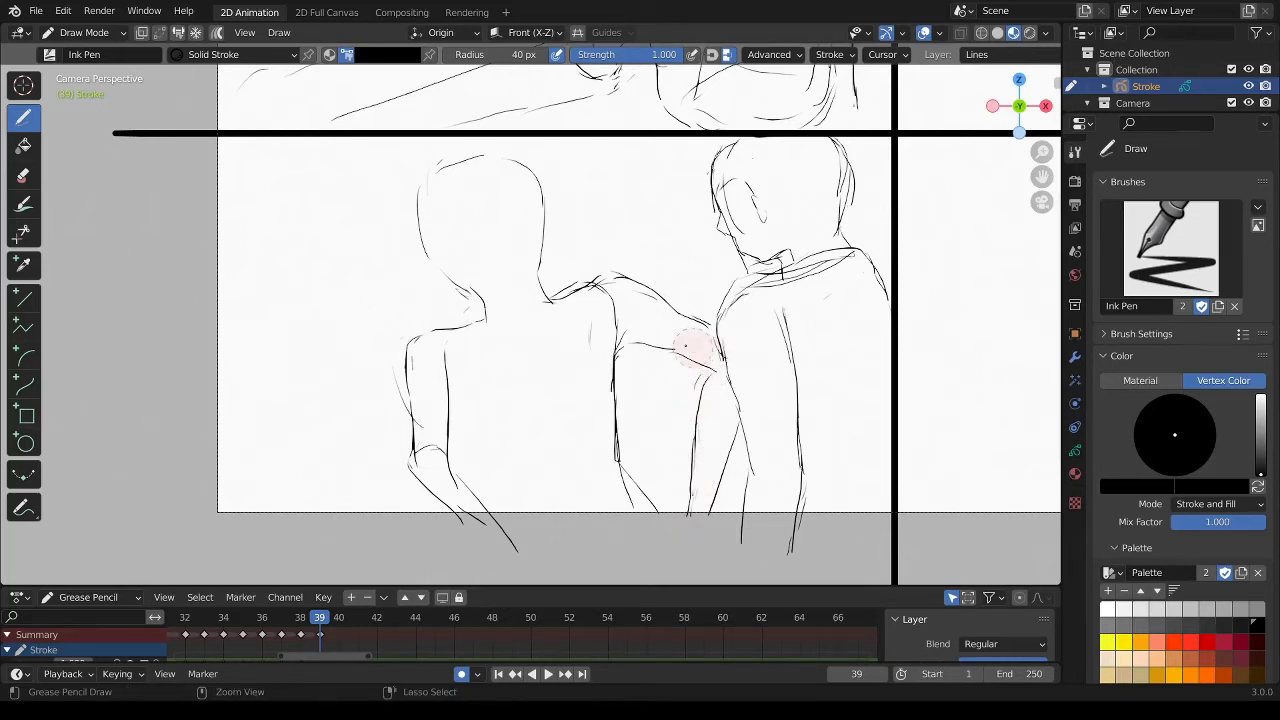
mouse_move(686, 347)
left_mouse_down("ctrl")
mouse_move(650, 335)
mouse_move(716, 370)
left_mouse_up("ctrl")
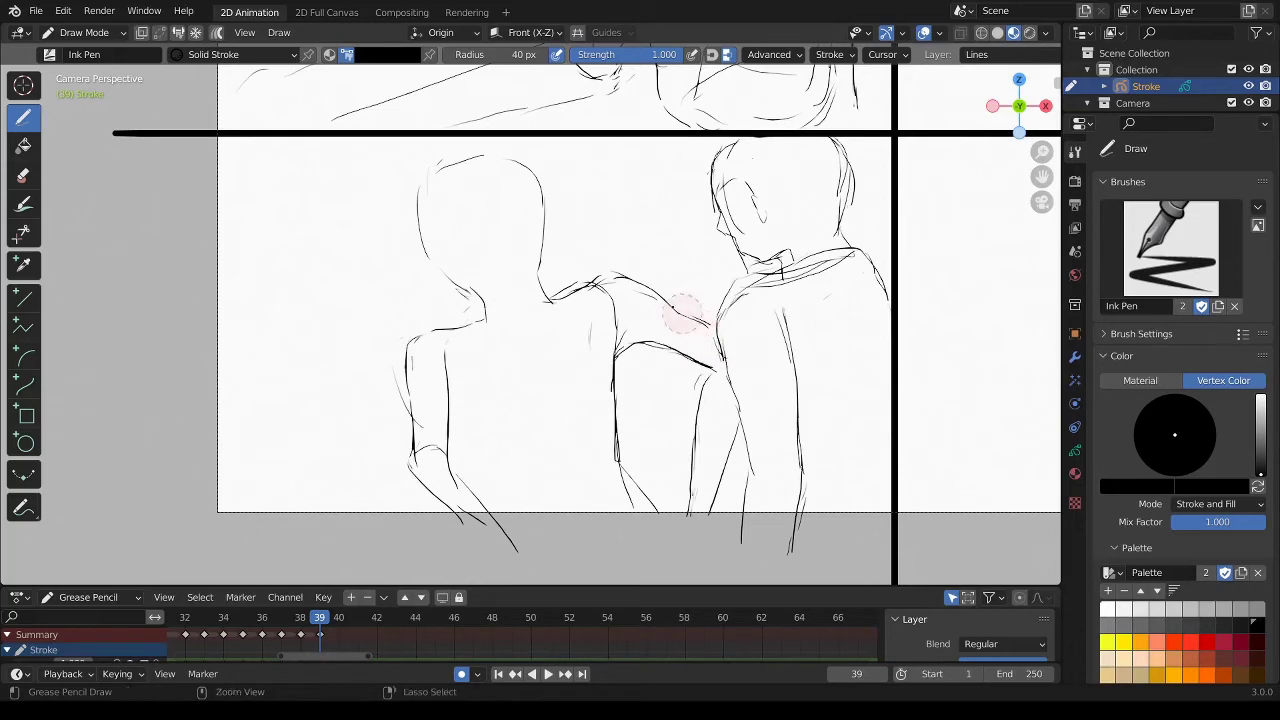
mouse_move(684, 315)
left_mouse_down("ctrl")
mouse_move(616, 275)
mouse_move(660, 292)
mouse_move(682, 316)
mouse_move(600, 280)
mouse_move(706, 322)
left_mouse_up("ctrl")
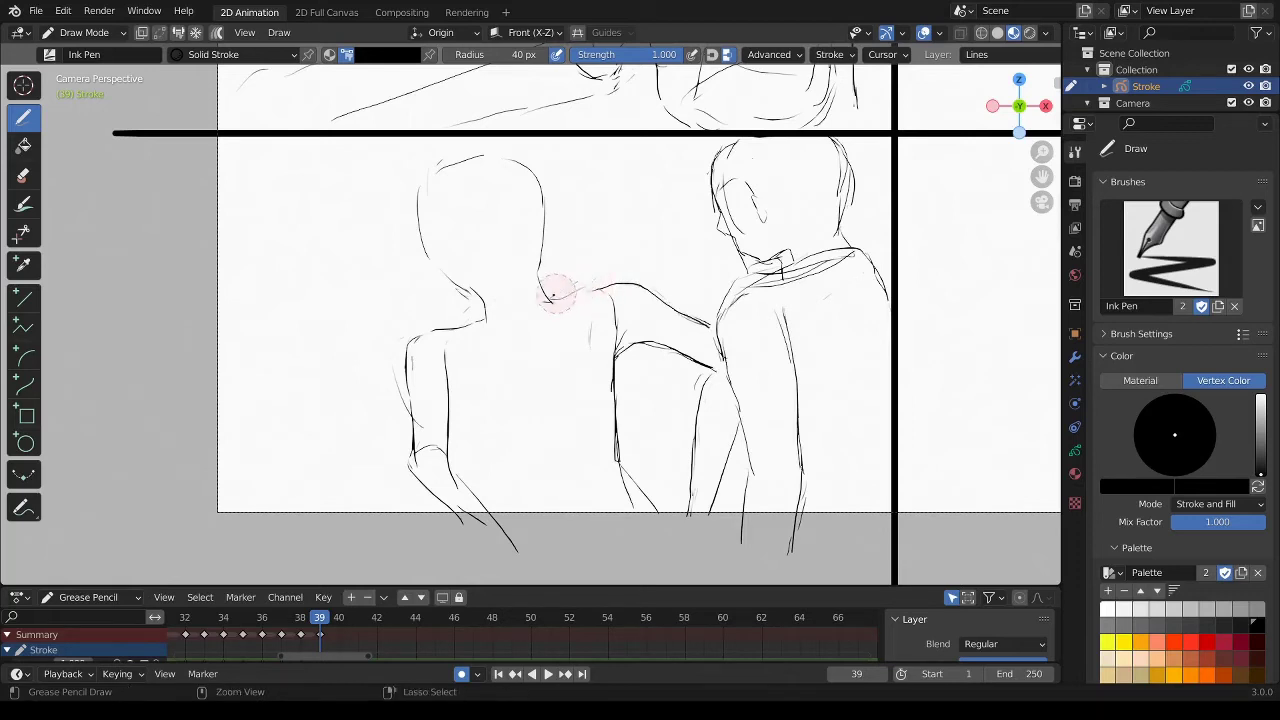
mouse_move(557, 292)
left_mouse_down("ctrl")
mouse_move(597, 309)
mouse_move(598, 290)
mouse_move(544, 293)
left_mouse_up("ctrl")
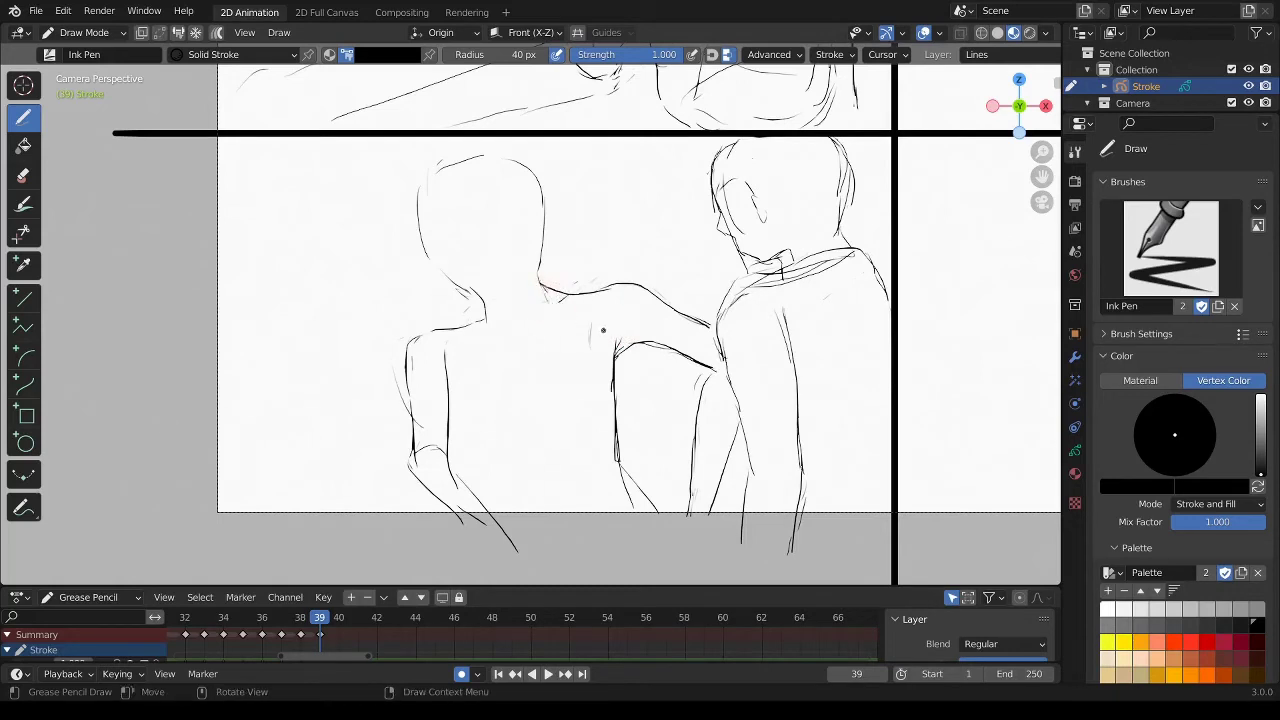
Sketch the armpit crease and redraw the right figure's lower torso line.
left_click_drag(608, 322, 602, 350)
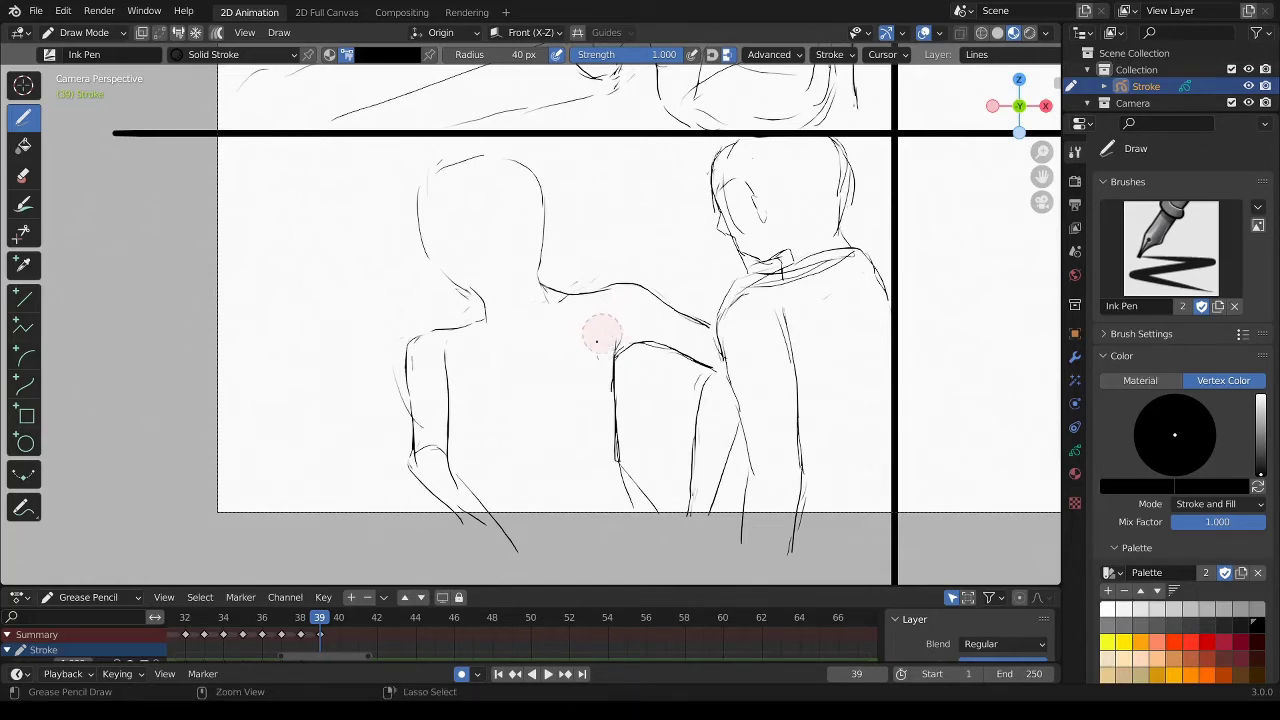
left_click_drag(618, 330, 600, 331)
left_click_drag(602, 336, 616, 460)
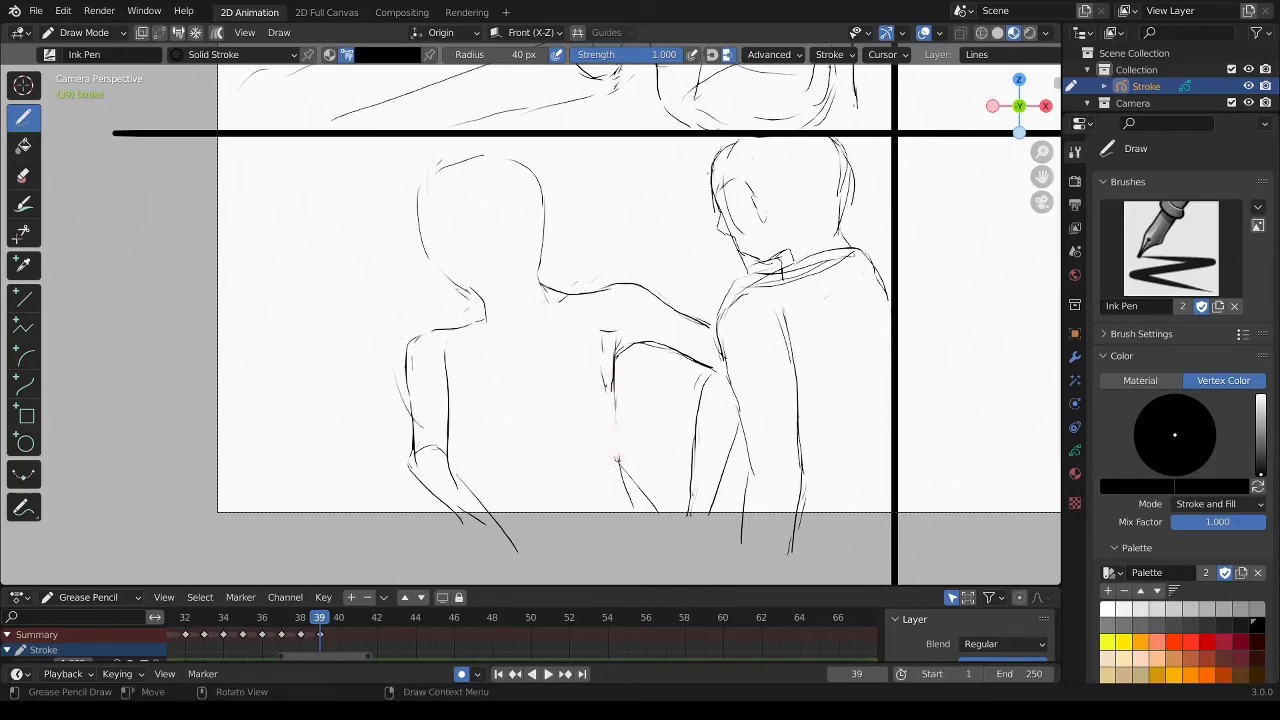
left_click_drag(607, 380, 620, 442)
Redraw the left figure's torso side, trim the arm line, and draw a V-shaped collar.
left_click_drag(443, 357, 436, 458, "ctrl")
mouse_move(449, 411)
left_mouse_down("ctrl")
mouse_move(445, 458)
mouse_move(488, 500)
left_mouse_up("ctrl")
left_click_drag(498, 381, 506, 393)
mouse_move(486, 322)
left_mouse_down()
mouse_move(550, 301)
mouse_move(537, 324)
left_mouse_up()
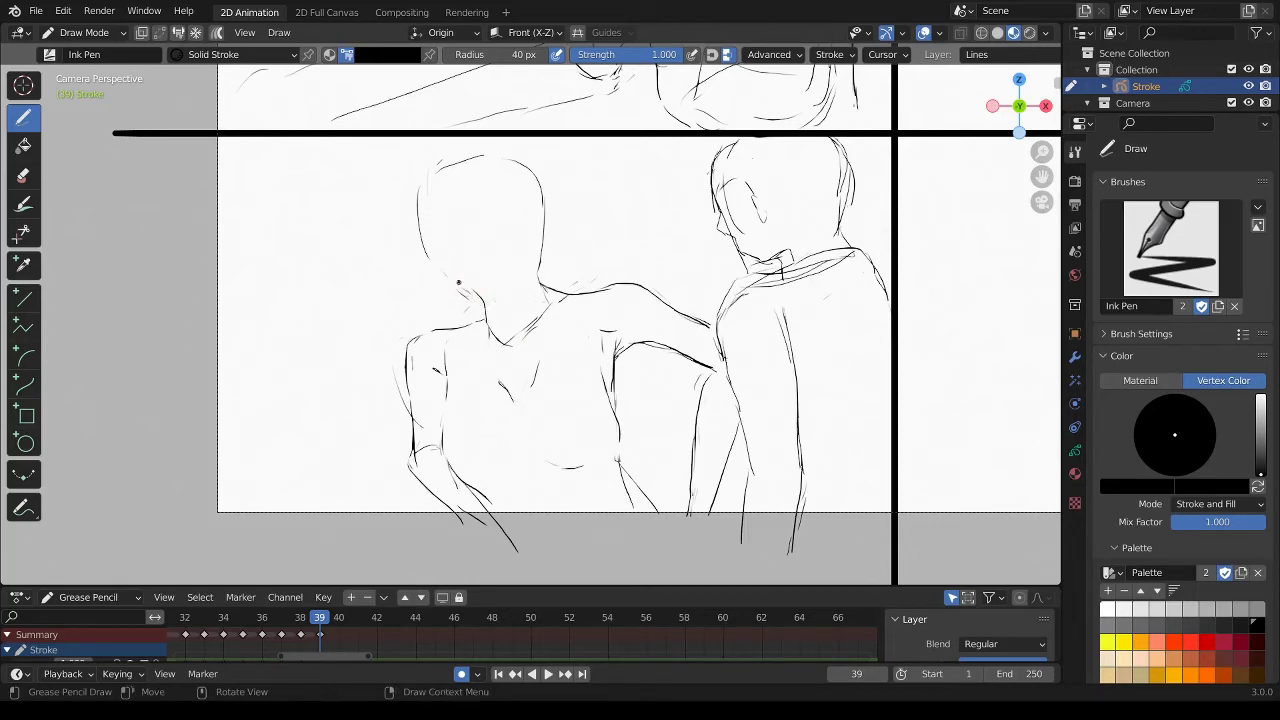
mouse_move(460, 281)
left_mouse_down()
mouse_move(495, 296)
mouse_move(533, 269)
left_mouse_up()
Erase and redraw the left figure's jaw and head contours from temple to chin.
left_click_drag(491, 227, 492, 244)
left_click_drag(421, 214, 459, 282, "ctrl")
left_click_drag(418, 212, 472, 290)
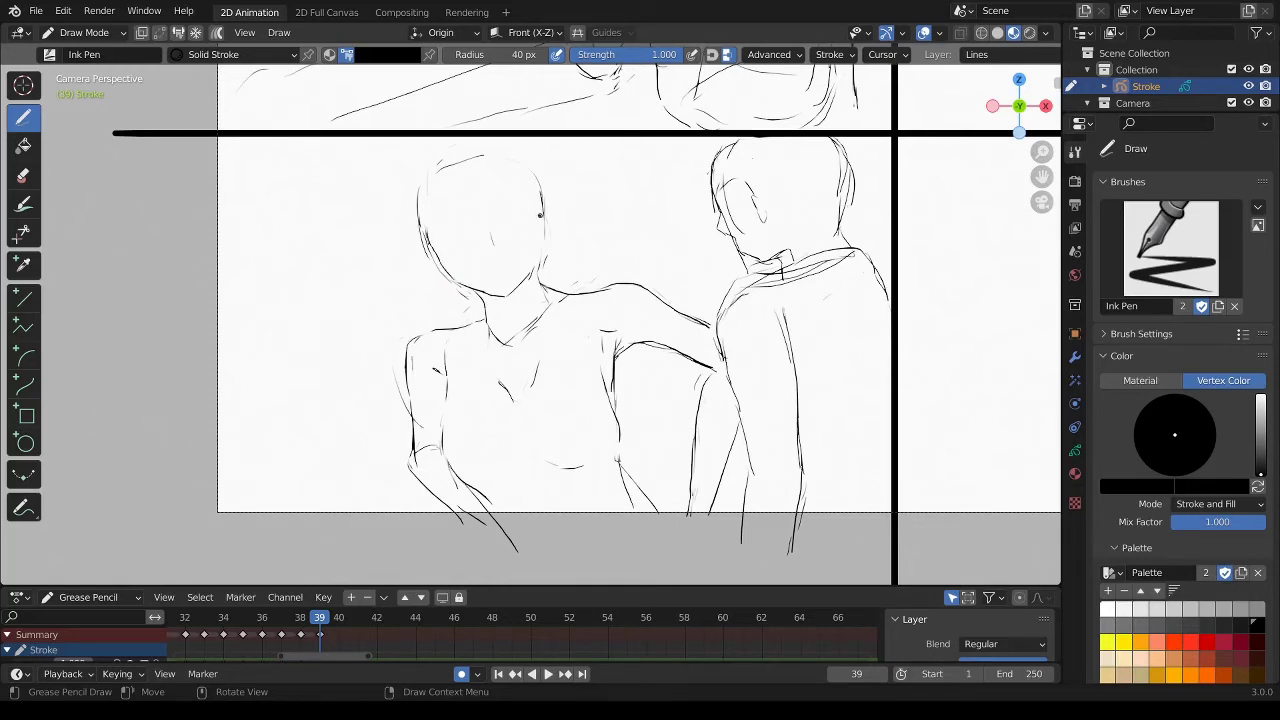
left_click_drag(535, 195, 543, 252, "ctrl")
mouse_move(417, 240)
left_mouse_down("ctrl")
mouse_move(432, 240)
mouse_move(450, 272)
mouse_move(440, 262)
left_mouse_up("ctrl")
mouse_move(544, 215)
left_mouse_down("ctrl")
mouse_move(547, 256)
mouse_move(505, 297)
left_mouse_up("ctrl")
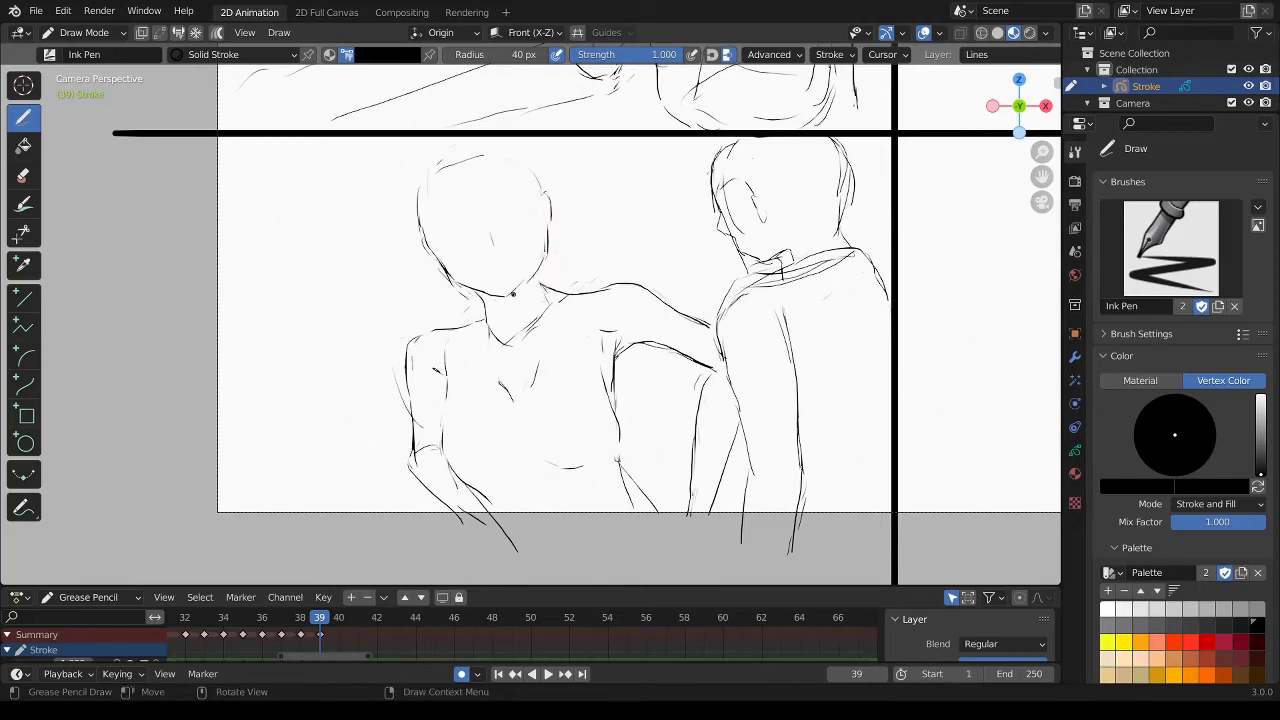
mouse_move(528, 165)
left_mouse_down()
mouse_move(462, 150)
mouse_move(422, 220)
mouse_move(487, 242)
left_mouse_up()
Mark the left figure's eyes and draw hair along the side of the head.
mouse_move(524, 198)
left_mouse_down()
mouse_move(527, 209)
mouse_move(443, 231)
left_mouse_up()
mouse_move(526, 184)
left_mouse_down()
mouse_move(494, 170)
mouse_move(440, 188)
left_mouse_up()
mouse_move(545, 182)
left_mouse_down("ctrl")
mouse_move(495, 162)
mouse_move(435, 178)
left_mouse_up("ctrl")
mouse_move(438, 140)
left_mouse_down()
mouse_move(416, 216)
mouse_move(415, 175)
mouse_move(446, 142)
left_mouse_up()
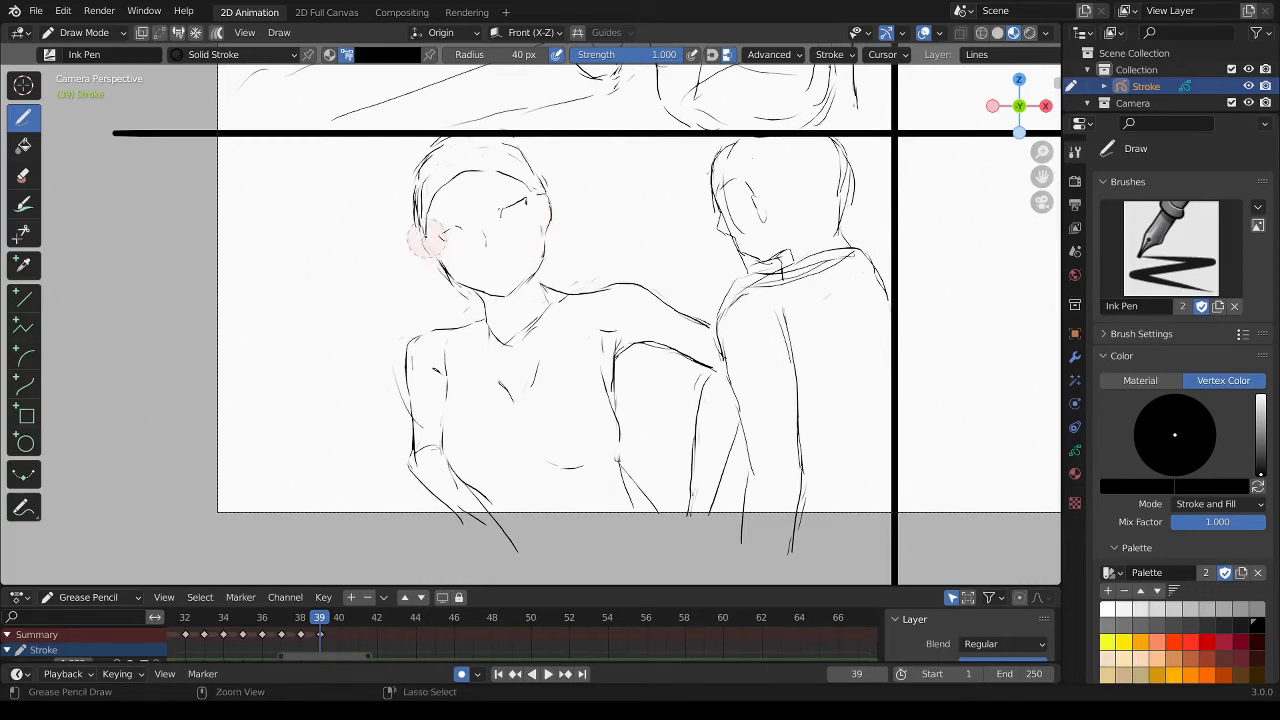
Erase the stray dots by the cheek and trim the right end of the mouth stroke.
left_click_drag(430, 240, 440, 258, "ctrl")
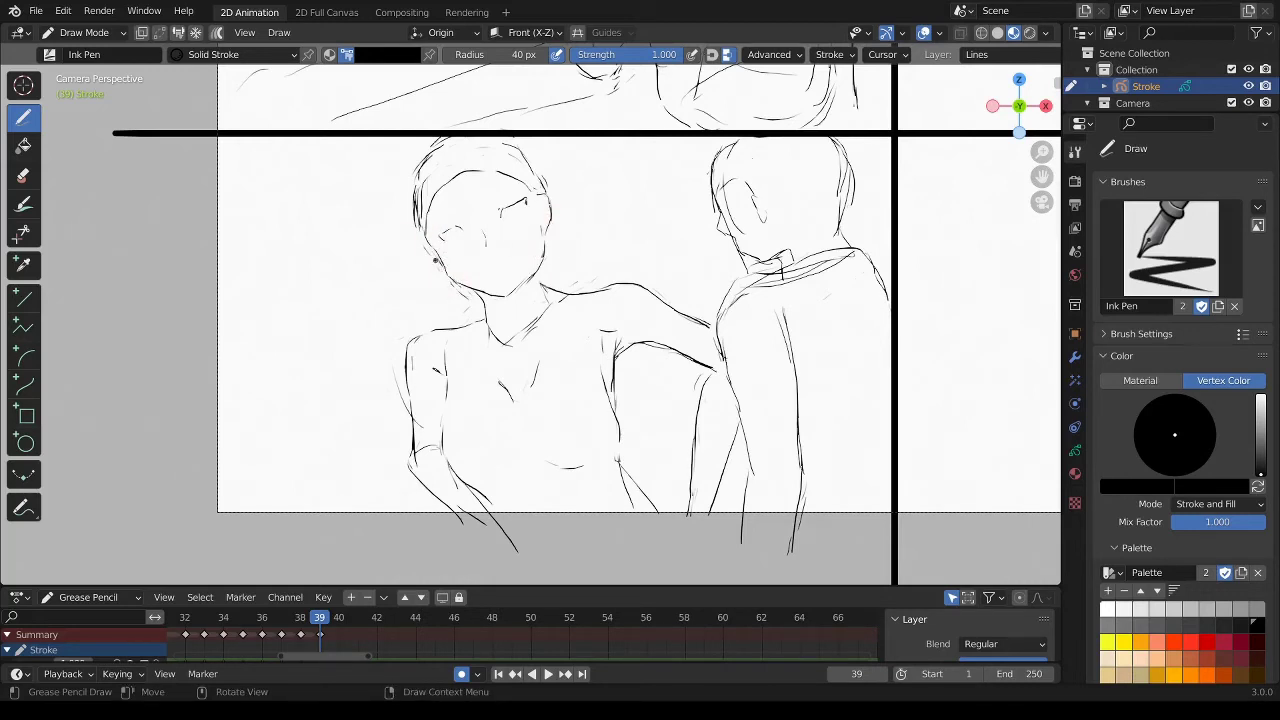
left_click(451, 277, "ctrl")
left_click(503, 268, "ctrl")
Draw the brows, shade the right eye, and touch up faint strokes near the chin.
left_click_drag(490, 203, 508, 194)
left_click_drag(442, 222, 514, 194)
left_click_drag(524, 204, 514, 216)
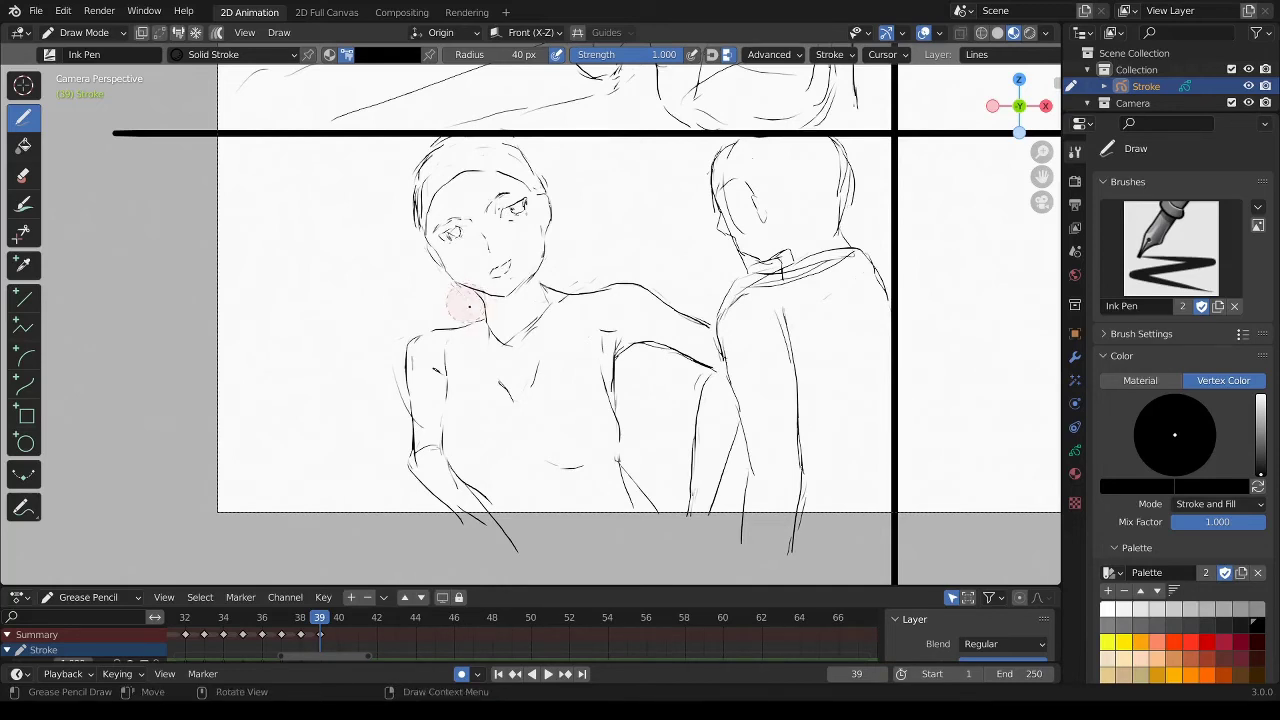
mouse_move(540, 230)
left_mouse_down()
mouse_move(533, 270)
mouse_move(490, 293)
mouse_move(450, 282)
left_mouse_up()
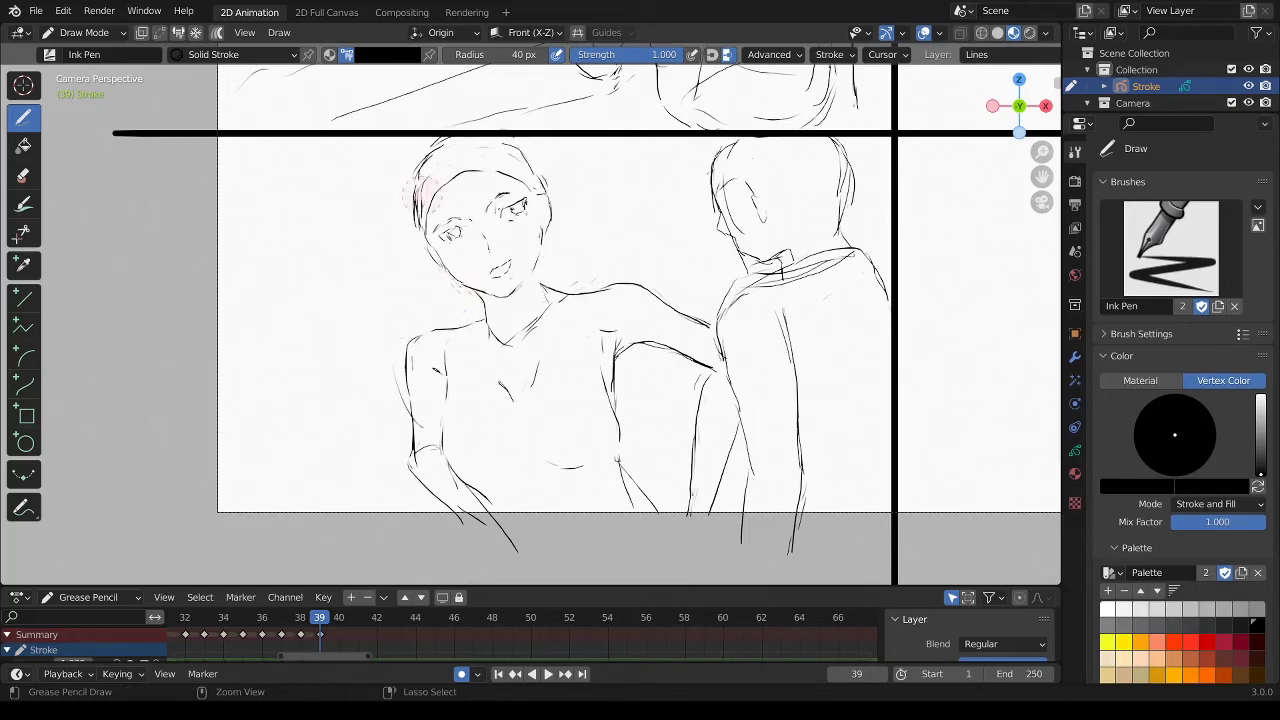
Erase the faint strokes beside the left figure's head and near its jaw.
left_click_drag(432, 213, 418, 200, "ctrl")
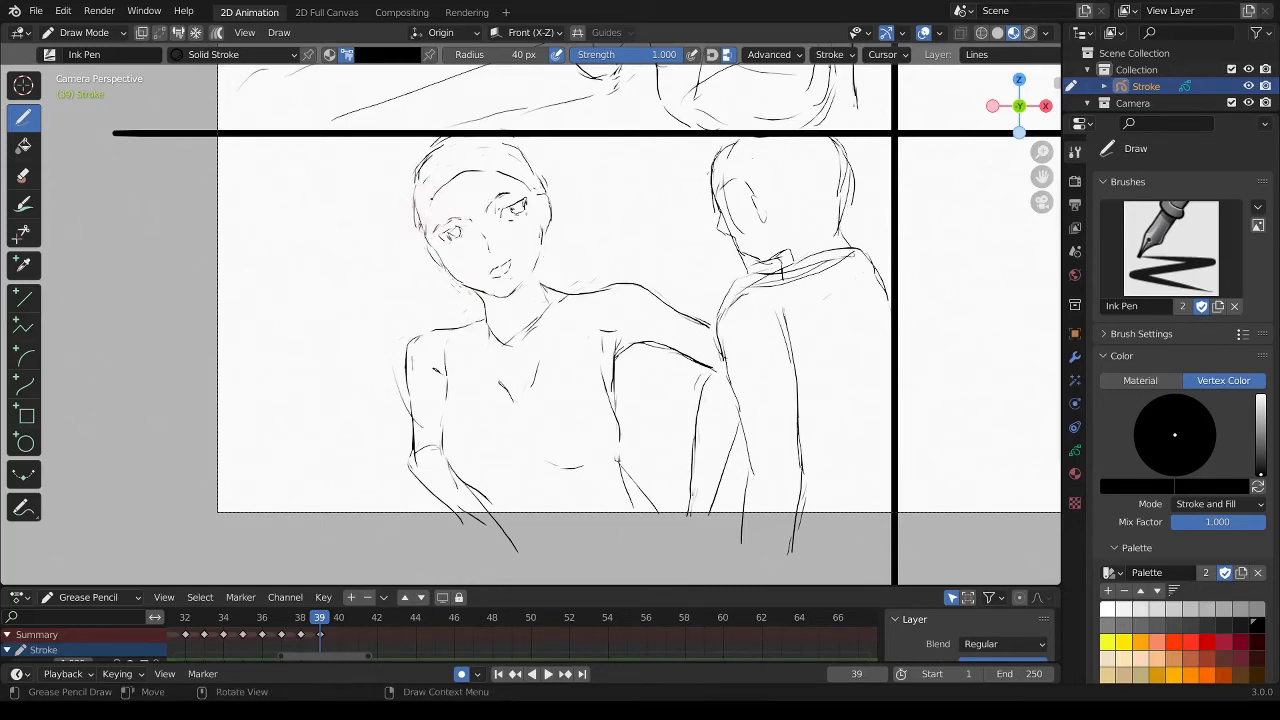
mouse_move(430, 232)
left_mouse_down("ctrl")
mouse_move(530, 210)
mouse_move(516, 202)
mouse_move(520, 222)
mouse_move(518, 206)
mouse_move(470, 232)
left_mouse_up("ctrl")
Darken the right jaw line and sketch background strokes left of the figures.
left_click_drag(537, 257, 528, 282)
left_click_drag(222, 168, 368, 236)
left_click_drag(359, 175, 358, 220)
left_click_drag(232, 293, 264, 305)
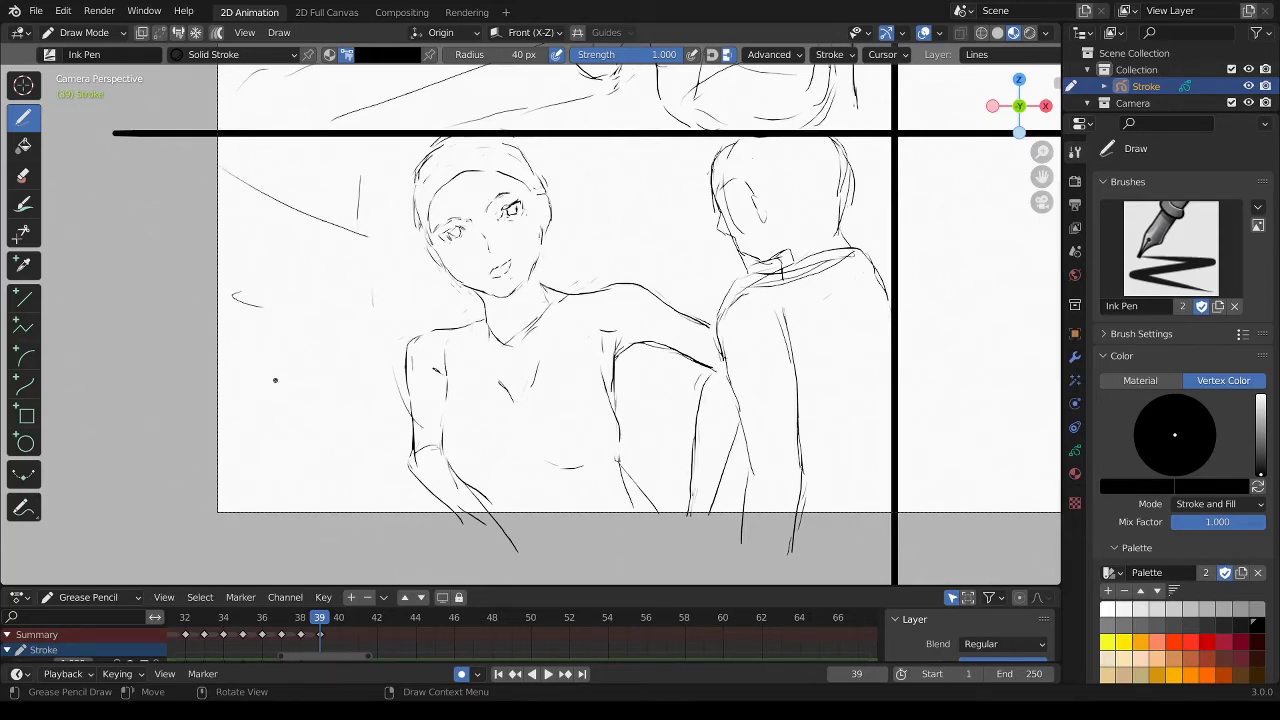
mouse_move(264, 370)
left_mouse_down()
mouse_move(328, 397)
mouse_move(338, 418)
left_mouse_up()
left_click_drag(336, 310, 343, 456)
left_click_drag(276, 394, 324, 379)
Redraw the right figure's face profile, back of head and ear, with lines beside the head.
left_click_drag(712, 153, 668, 200)
left_click_drag(670, 212, 670, 251)
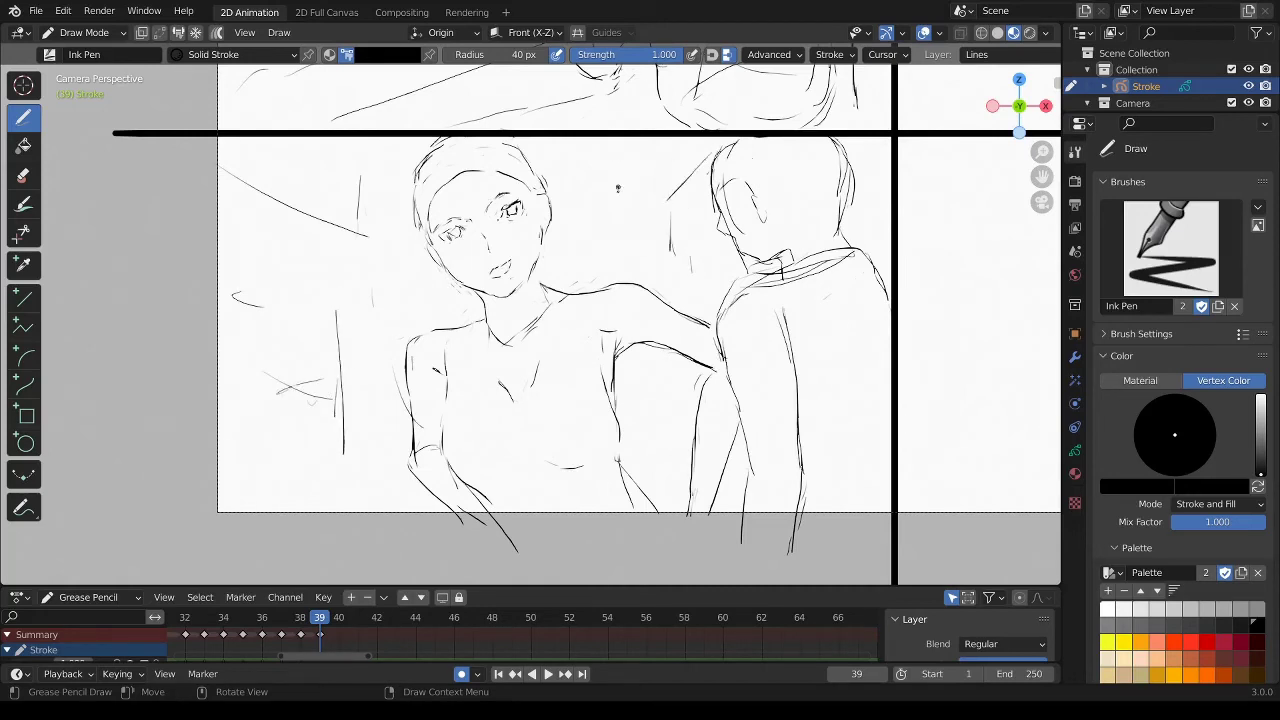
mouse_move(737, 222)
left_mouse_down("ctrl")
mouse_move(735, 150)
mouse_move(714, 190)
left_mouse_up("ctrl")
left_click_drag(829, 190, 845, 222, "ctrl")
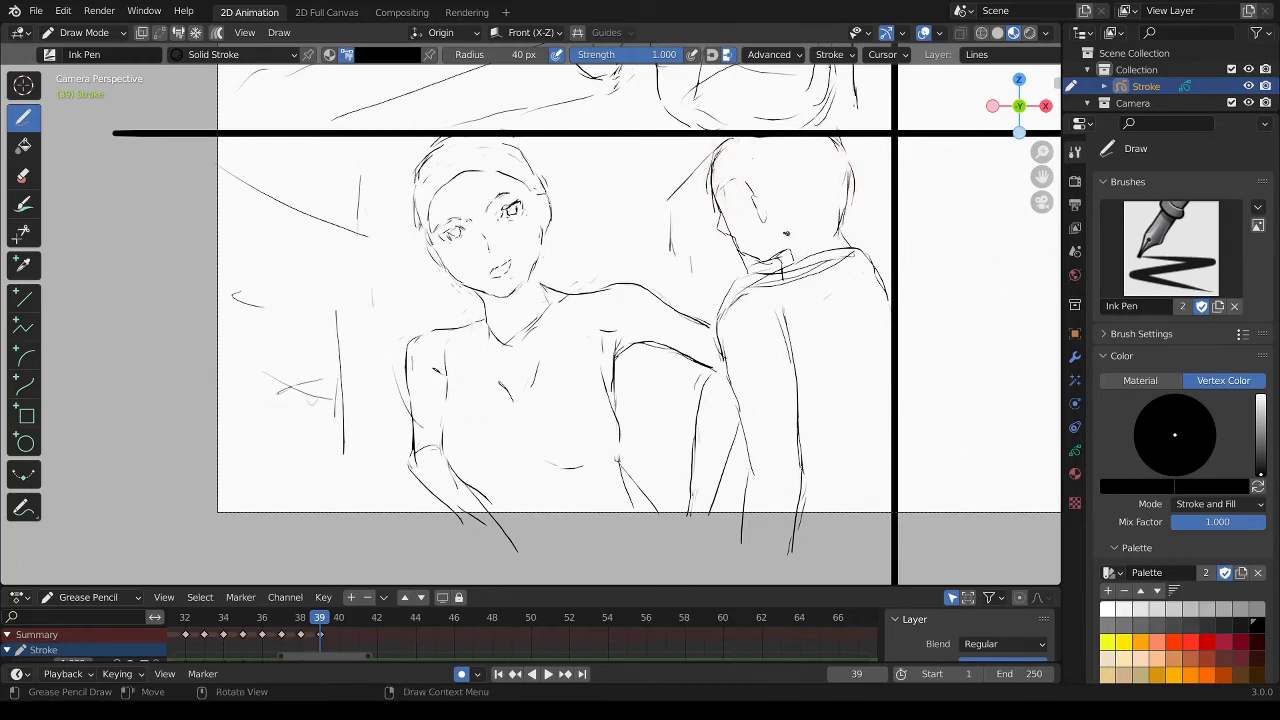
left_click_drag(719, 208, 730, 242)
left_click_drag(722, 205, 730, 195, "ctrl")
left_click_drag(669, 208, 671, 292)
Add more background lines around the figures, plus diagonal strokes and a hand on the left.
left_click_drag(625, 172, 635, 212)
left_click_drag(661, 436, 662, 481)
left_click_drag(356, 456, 361, 552)
mouse_move(352, 272)
left_mouse_down()
mouse_move(248, 247)
mouse_move(353, 157)
left_mouse_up()
left_click_drag(588, 183, 578, 240)
mouse_move(196, 292)
left_mouse_down()
mouse_move(307, 312)
mouse_move(309, 344)
left_mouse_up()
left_click_drag(290, 316, 293, 372)
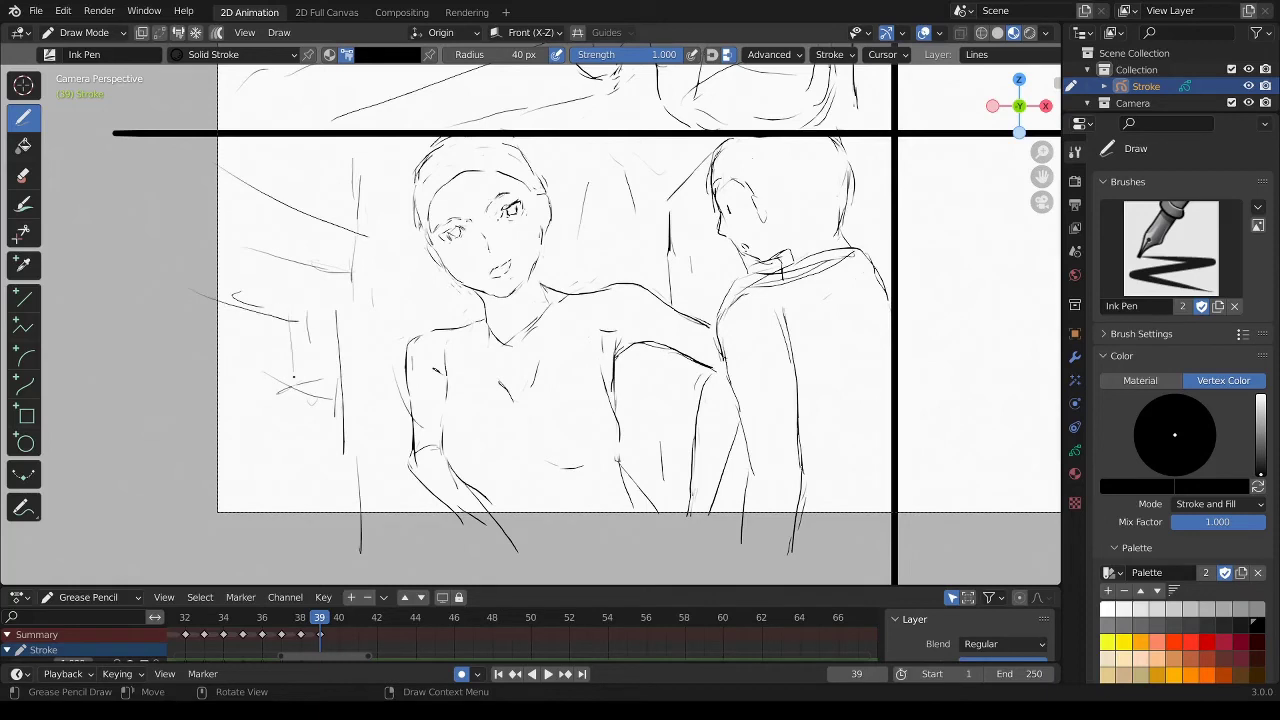
left_click_drag(246, 246, 340, 305)
left_click_drag(350, 303, 370, 314)
left_click_drag(346, 244, 372, 306)
left_click_drag(318, 236, 264, 266)
In the empty panel, draw a close-up face profile down to the chin, with head top, ear and neck.
scroll(550, 300, "up", 3)
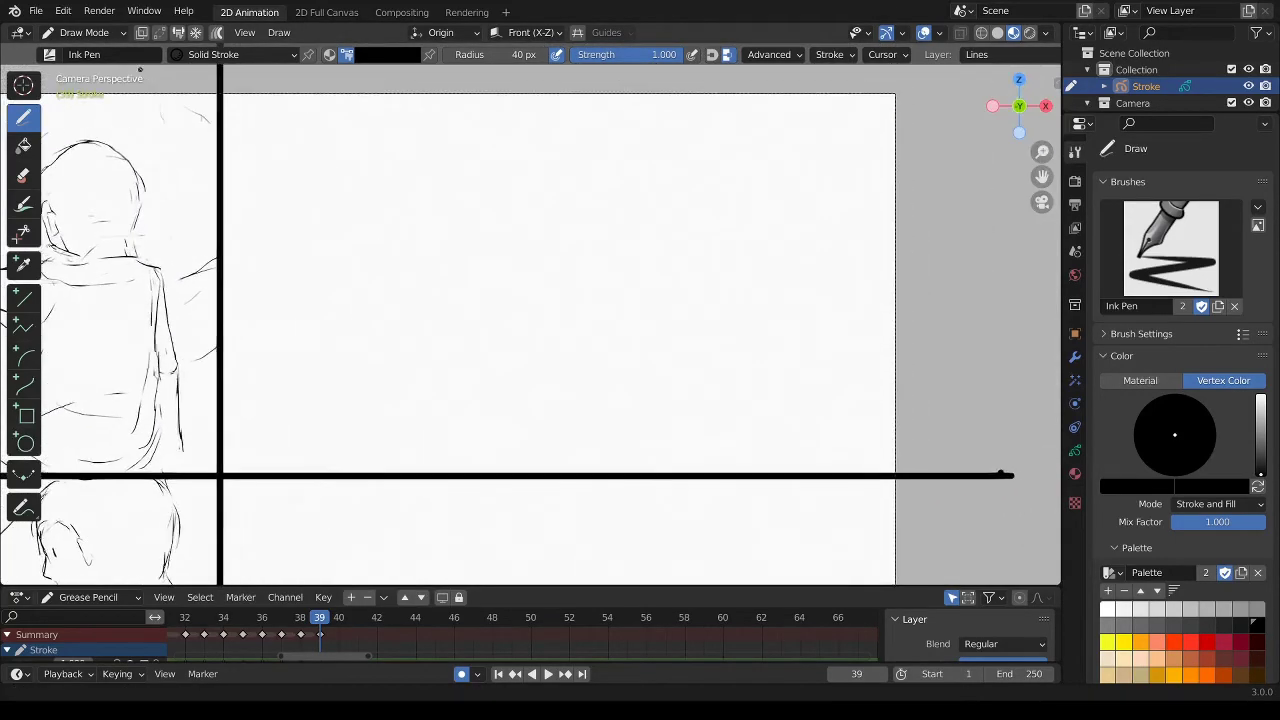
middle_click_drag(450, 250, 233, 59, "shift")
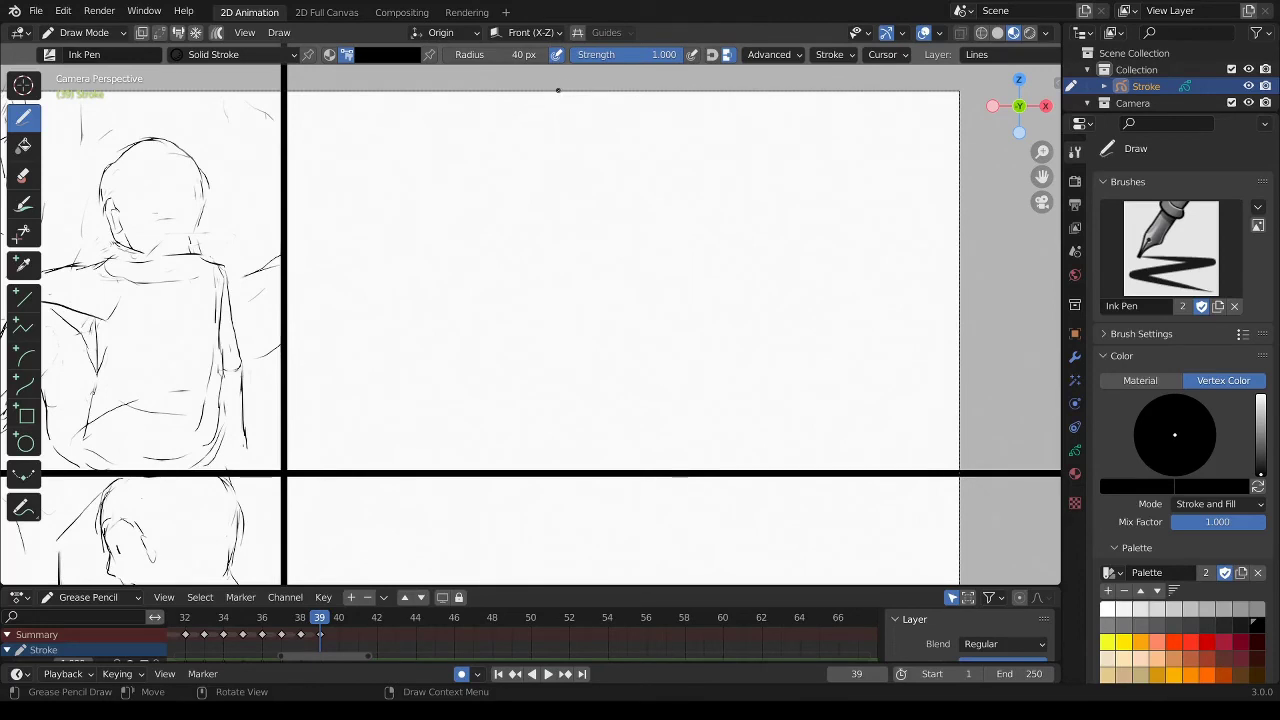
left_click_drag(562, 92, 591, 121)
left_click_drag(566, 169, 580, 255)
mouse_move(583, 303)
left_mouse_down()
mouse_move(616, 324)
mouse_move(549, 452)
mouse_move(482, 430)
mouse_move(416, 468)
left_mouse_up()
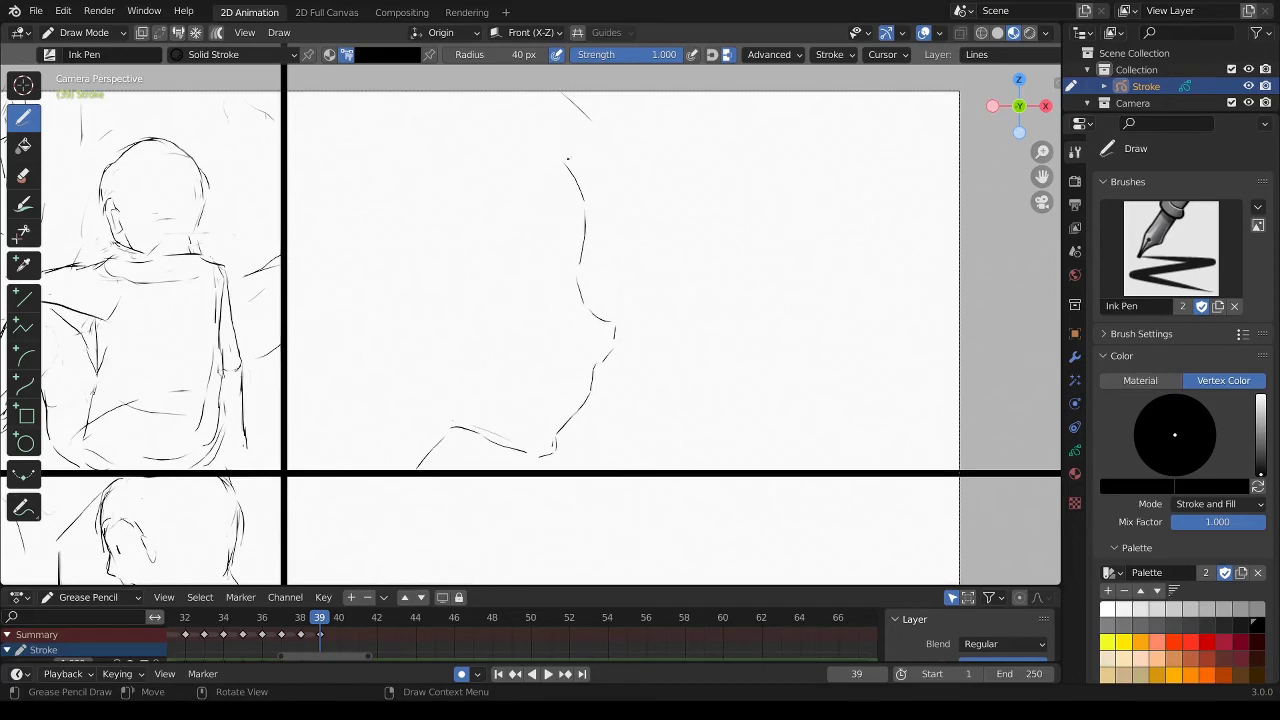
mouse_move(566, 158)
left_mouse_down()
mouse_move(561, 128)
mouse_move(497, 102)
mouse_move(406, 161)
left_mouse_up()
left_click_drag(358, 204, 353, 311)
left_click_drag(319, 372, 300, 404)
Outline the back of the head and hairline, then add the eye, eyelid, nose and mouth marks.
left_click_drag(541, 93, 572, 178)
left_click_drag(615, 92, 588, 206)
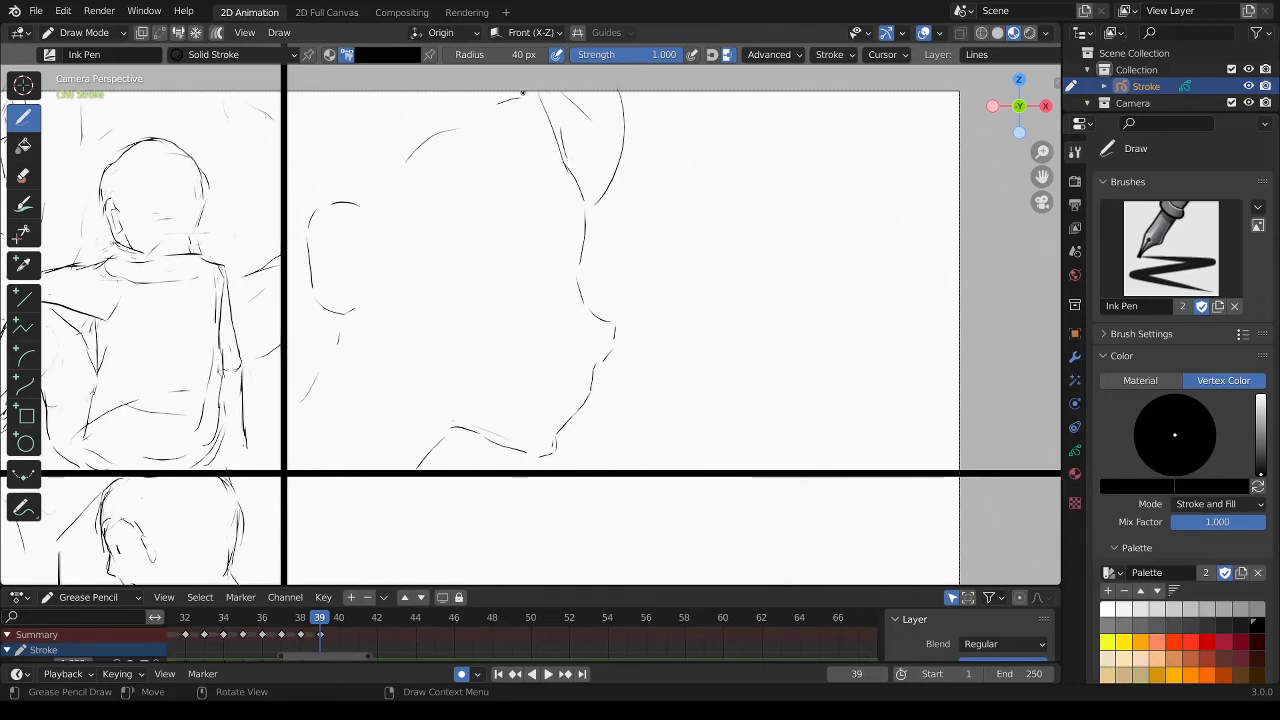
left_click_drag(475, 166, 476, 212)
left_click_drag(380, 97, 360, 376)
left_click_drag(411, 168, 400, 258)
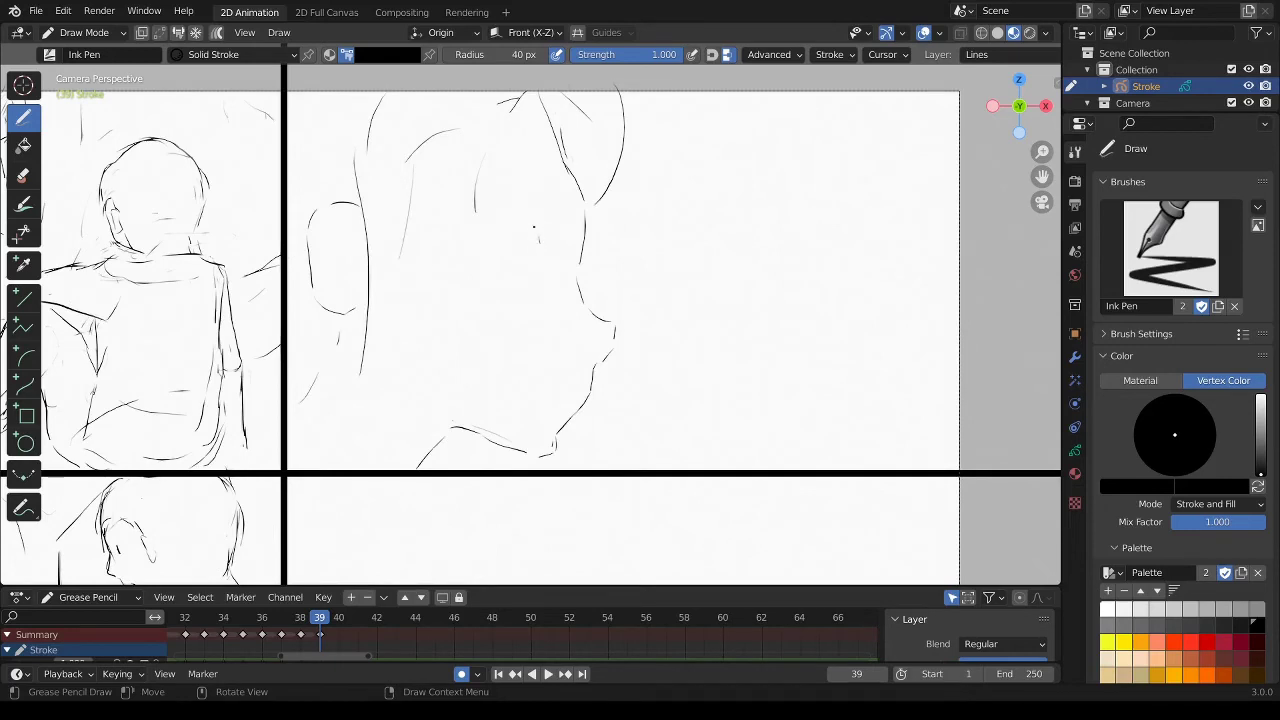
mouse_move(490, 224)
left_mouse_down()
mouse_move(520, 224)
mouse_move(482, 234)
mouse_move(492, 262)
left_mouse_up()
left_click_drag(523, 273, 530, 270)
mouse_move(567, 212)
left_mouse_down("ctrl")
mouse_move(498, 172)
mouse_move(578, 200)
left_mouse_up("ctrl")
left_click_drag(540, 238, 542, 258)
left_click_drag(573, 385, 549, 394)
left_click_drag(559, 441, 562, 436, "ctrl")
Sketch a second figure's head, shoulder line, arms and torso at the panel's upper right.
mouse_move(797, 146)
left_mouse_down()
mouse_move(791, 195)
mouse_move(846, 112)
mouse_move(903, 252)
left_mouse_up()
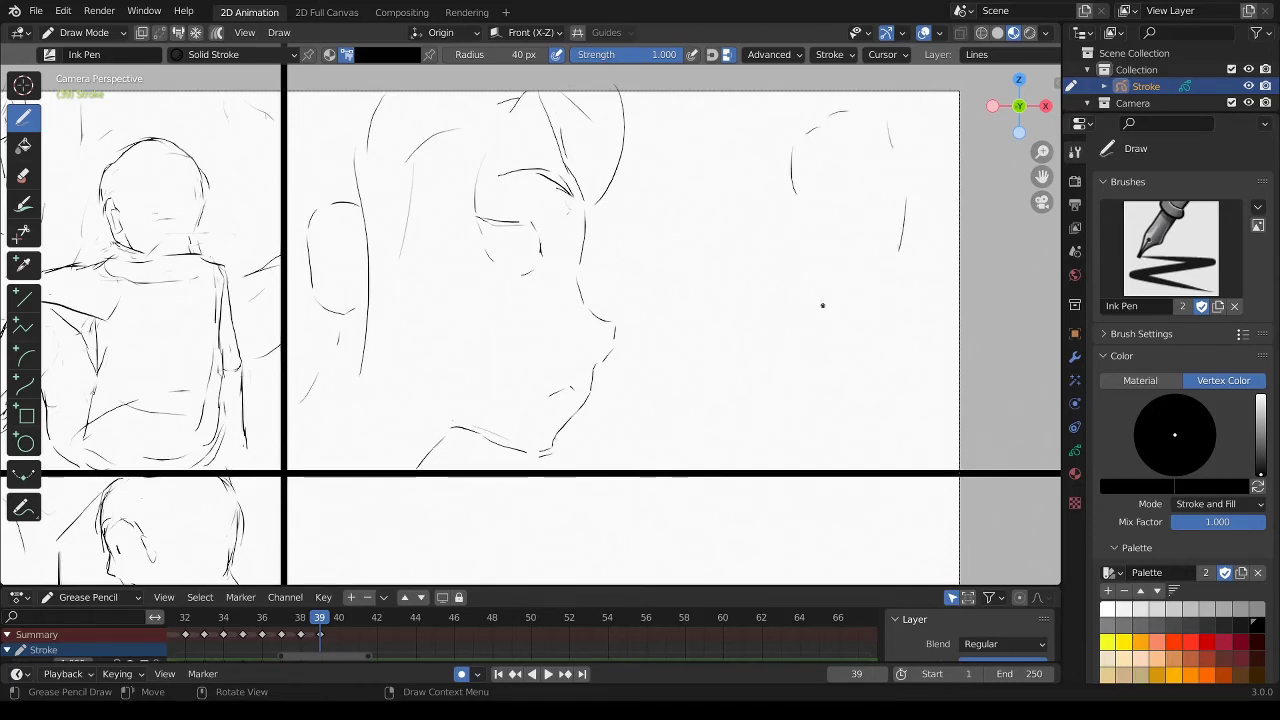
mouse_move(775, 128)
left_mouse_down()
mouse_move(805, 258)
mouse_move(763, 298)
left_mouse_up()
left_click_drag(764, 293, 904, 270)
left_click_drag(924, 266, 939, 290)
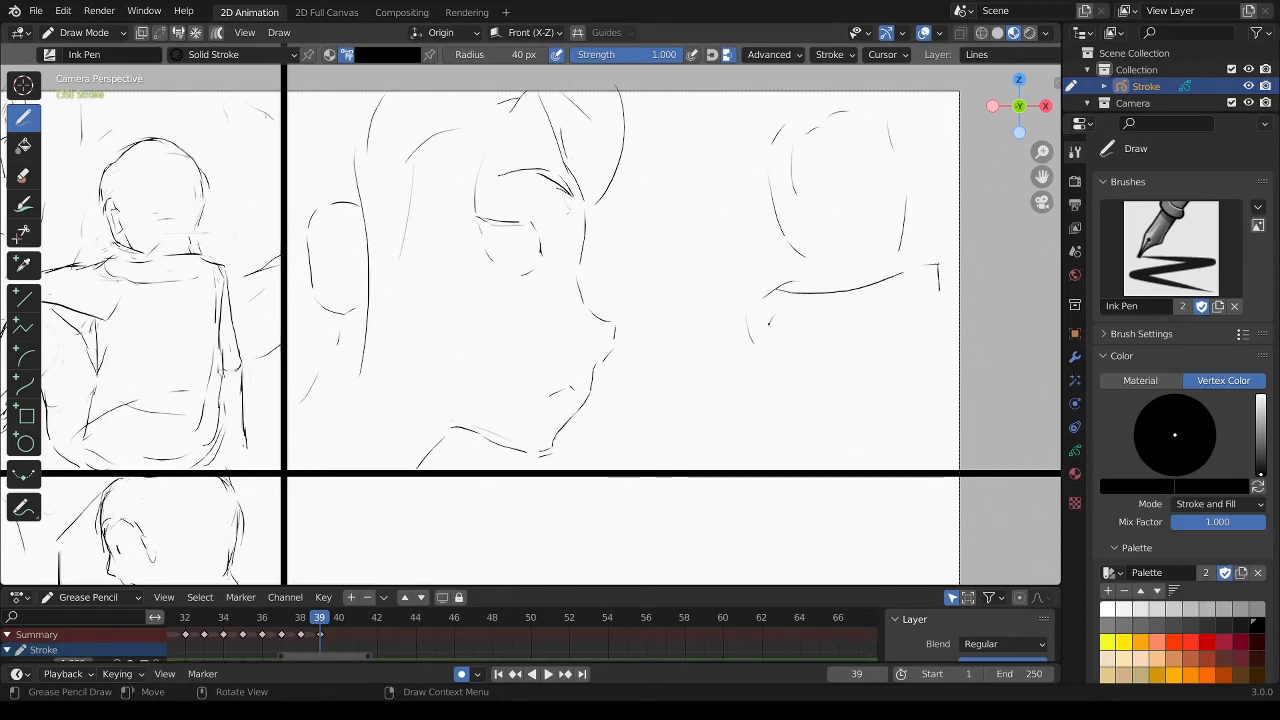
left_click_drag(765, 322, 763, 344)
left_click_drag(767, 360, 799, 465)
left_click_drag(909, 299, 912, 322)
left_click_drag(913, 330, 925, 466)
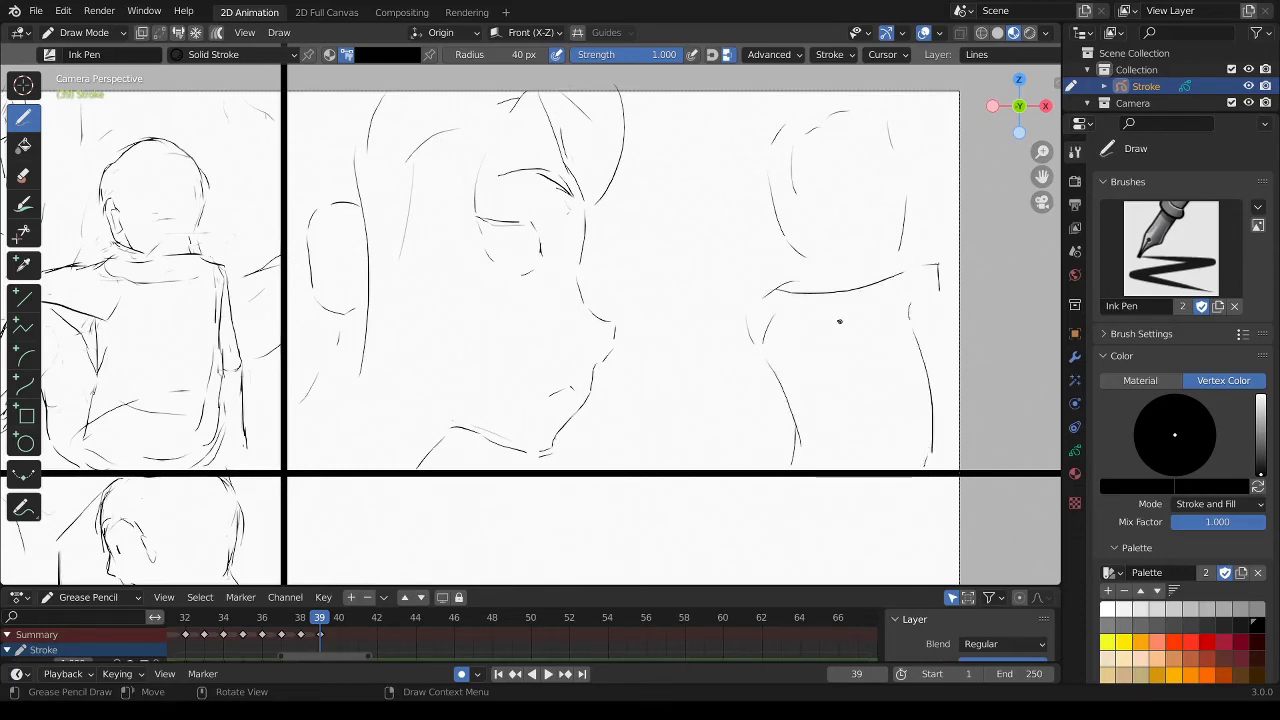
Draw and tidy the second figure's shoulders and the inner lines of its arms.
left_click_drag(778, 297, 738, 372)
mouse_move(760, 300)
left_mouse_down()
mouse_move(786, 297)
mouse_move(797, 342)
mouse_move(769, 438)
left_mouse_up()
left_click_drag(737, 368, 729, 456)
left_click_drag(766, 342, 777, 400, "ctrl")
mouse_move(933, 288)
left_mouse_down("ctrl")
mouse_move(909, 271)
mouse_move(939, 298)
mouse_move(930, 275)
mouse_move(949, 392)
left_mouse_up("ctrl")
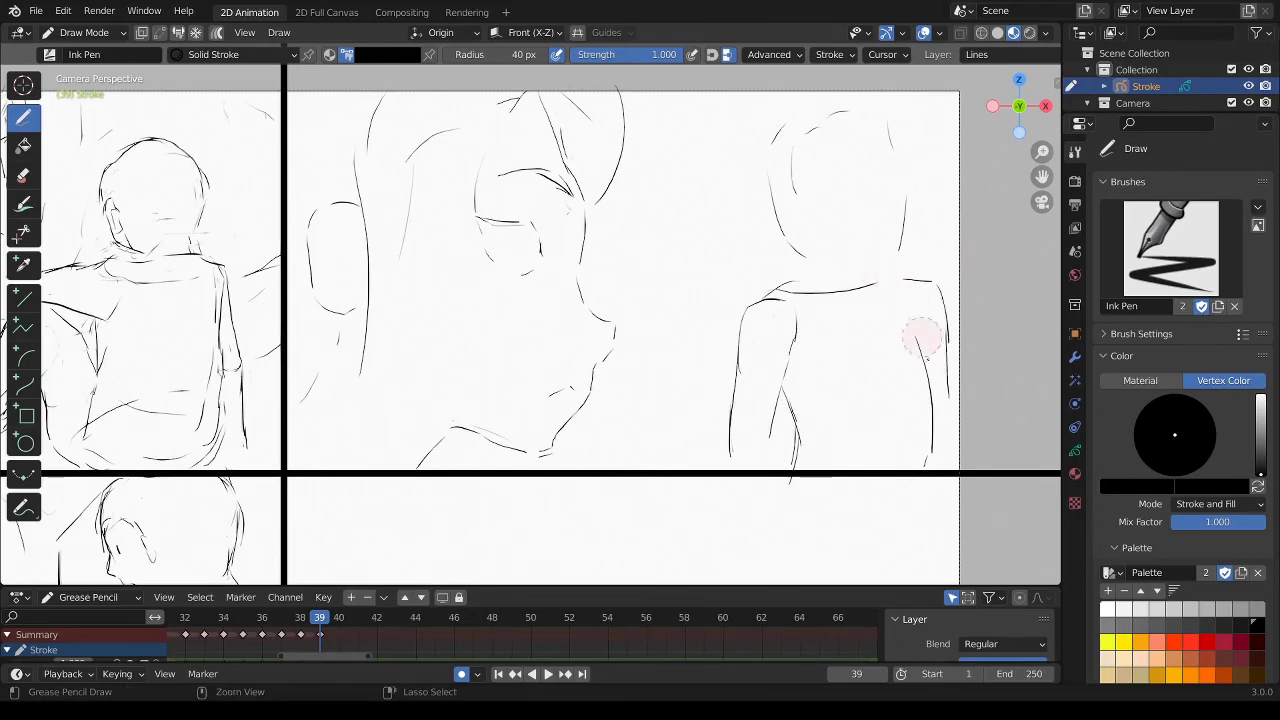
mouse_move(913, 304)
left_mouse_down()
mouse_move(931, 384)
mouse_move(925, 440)
left_mouse_up()
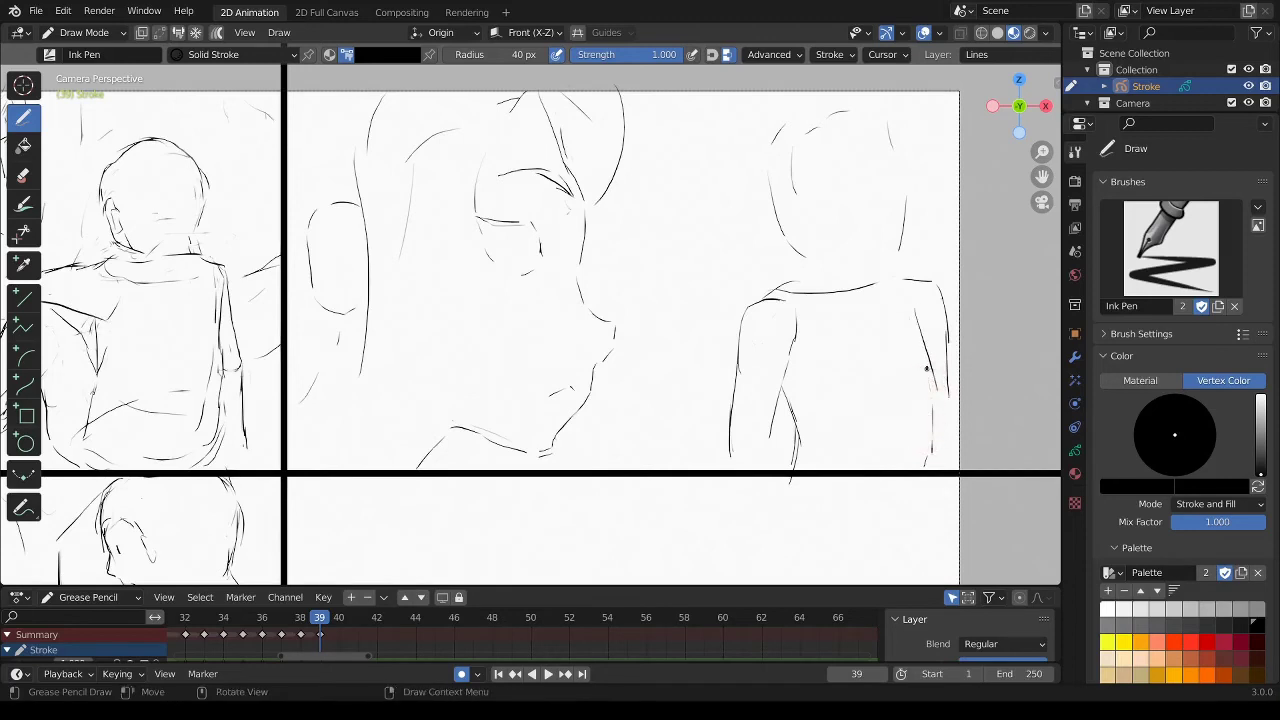
left_click_drag(925, 358, 937, 466)
mouse_move(769, 437)
left_mouse_down()
mouse_move(786, 402)
mouse_move(798, 448)
mouse_move(758, 468)
left_mouse_up()
mouse_move(790, 262)
left_mouse_down("ctrl")
mouse_move(760, 300)
mouse_move(806, 265)
left_mouse_up("ctrl")
Redraw the head outline, neck and jaw, and sketch hair strands on top.
mouse_move(777, 214)
left_mouse_down("ctrl")
mouse_move(785, 165)
mouse_move(790, 235)
mouse_move(812, 253)
mouse_move(806, 288)
left_mouse_up("ctrl")
mouse_move(790, 240)
left_mouse_down()
mouse_move(840, 268)
mouse_move(806, 288)
mouse_move(912, 280)
mouse_move(906, 200)
left_mouse_up()
mouse_move(875, 263)
left_mouse_down()
mouse_move(848, 274)
mouse_move(910, 208)
left_mouse_up()
mouse_move(902, 136)
left_mouse_down()
mouse_move(842, 110)
mouse_move(786, 152)
mouse_move(776, 205)
mouse_move(770, 160)
mouse_move(826, 90)
mouse_move(900, 130)
left_mouse_up()
left_click_drag(820, 135, 786, 172, "ctrl")
left_click_drag(868, 132, 830, 144)
mouse_move(878, 128)
left_mouse_down()
mouse_move(906, 156)
mouse_move(896, 124)
mouse_move(910, 205)
left_mouse_up()
mouse_move(880, 92)
left_mouse_down()
mouse_move(914, 140)
mouse_move(912, 184)
left_mouse_up()
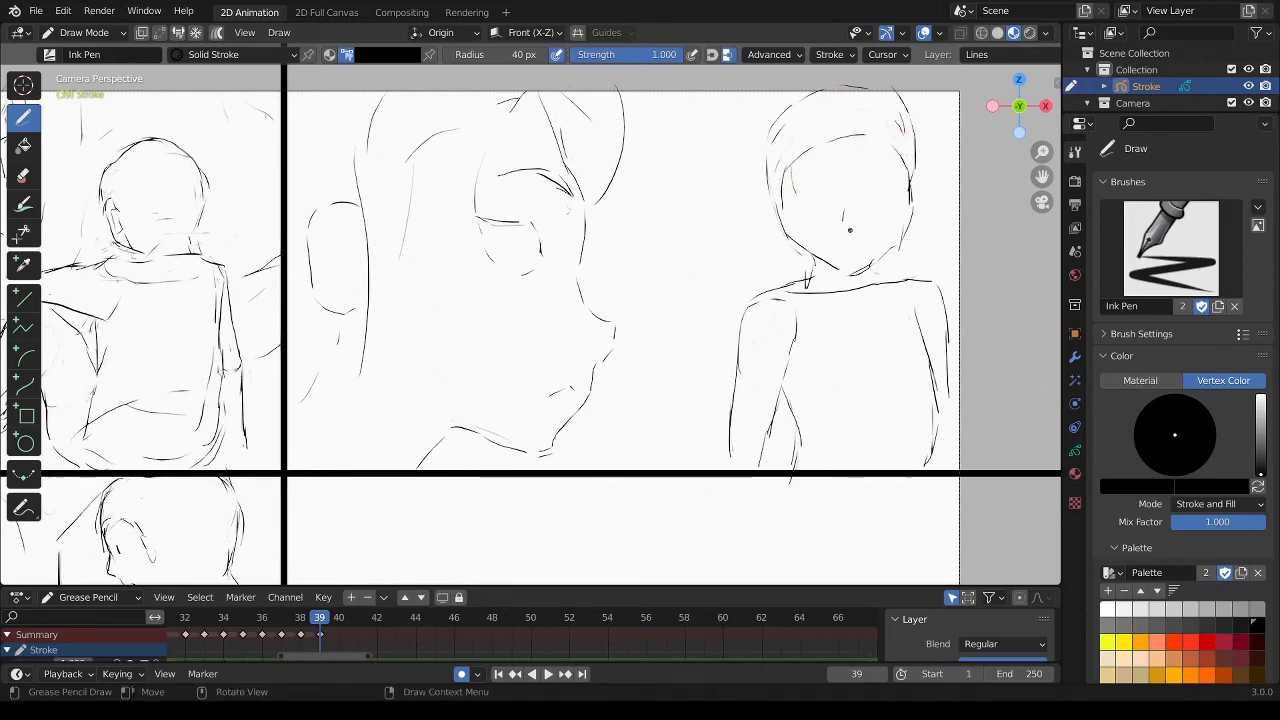
left_click_drag(775, 150, 800, 225)
left_click_drag(790, 175, 811, 256, "ctrl")
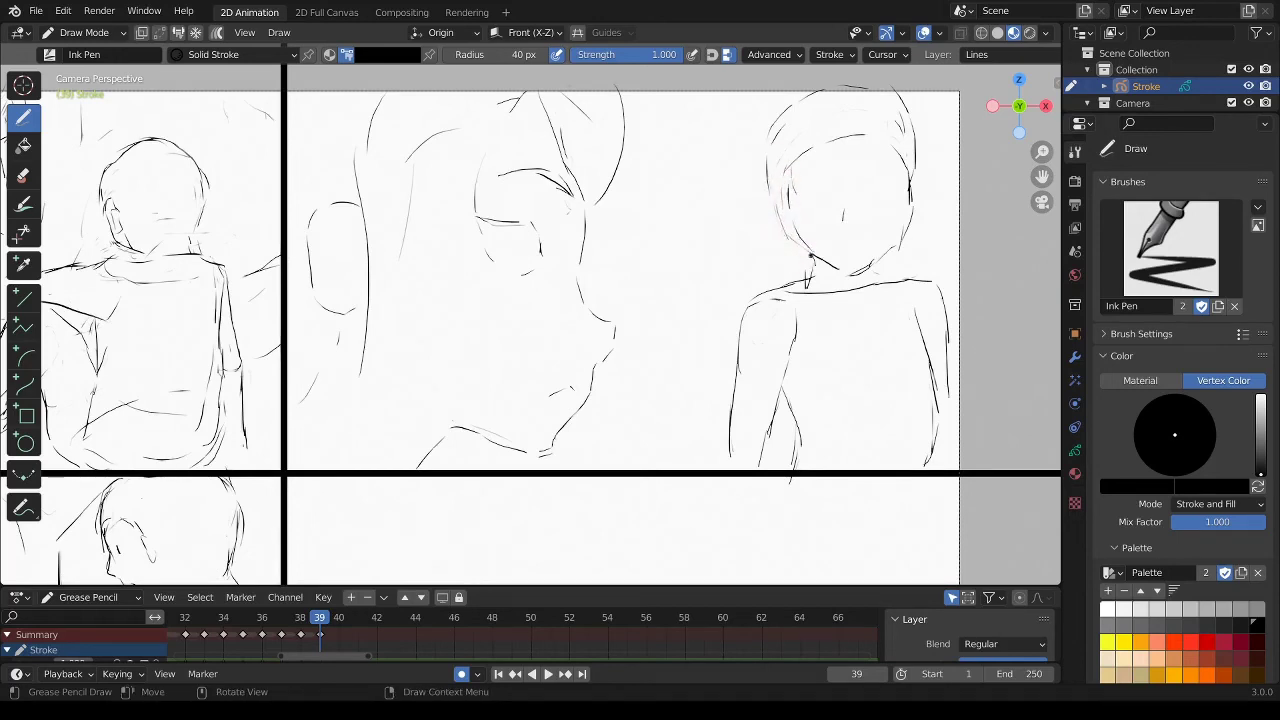
Draw bangs across the forehead, erase stray forehead lines, and add the ear and top hair strokes.
left_click_drag(875, 212, 905, 245)
left_click_drag(874, 158, 798, 168)
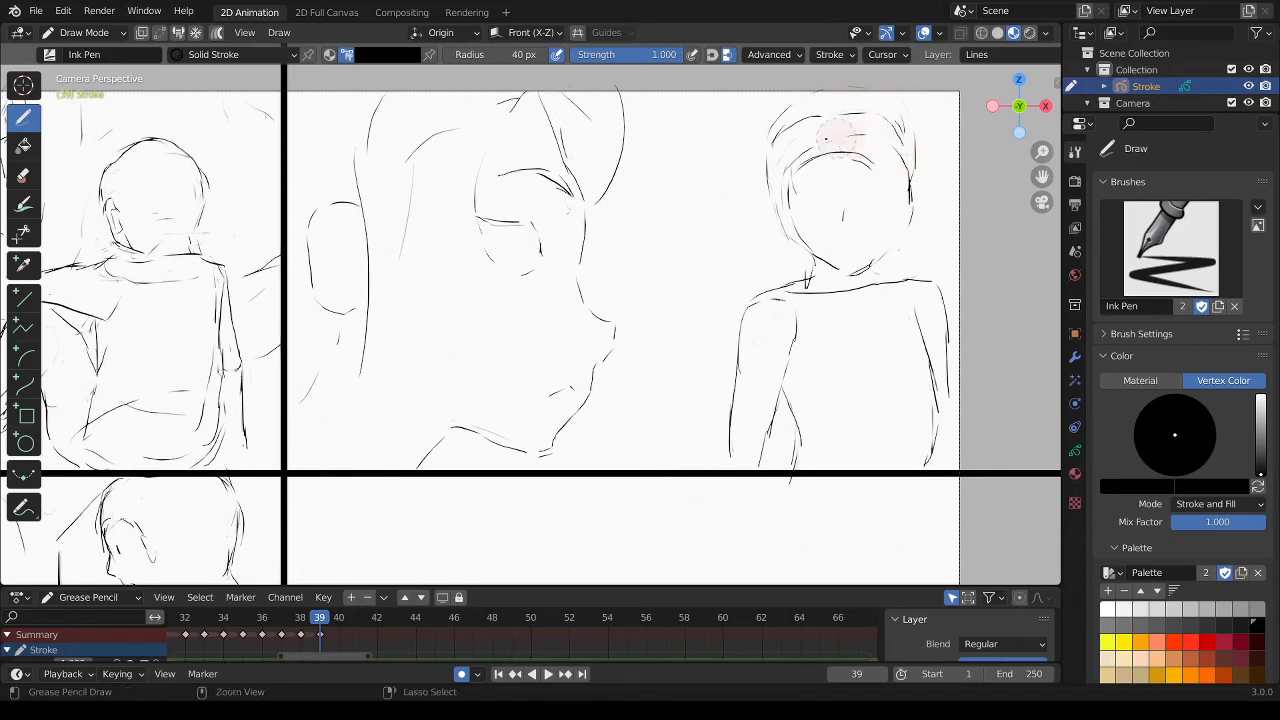
left_click_drag(774, 150, 772, 210)
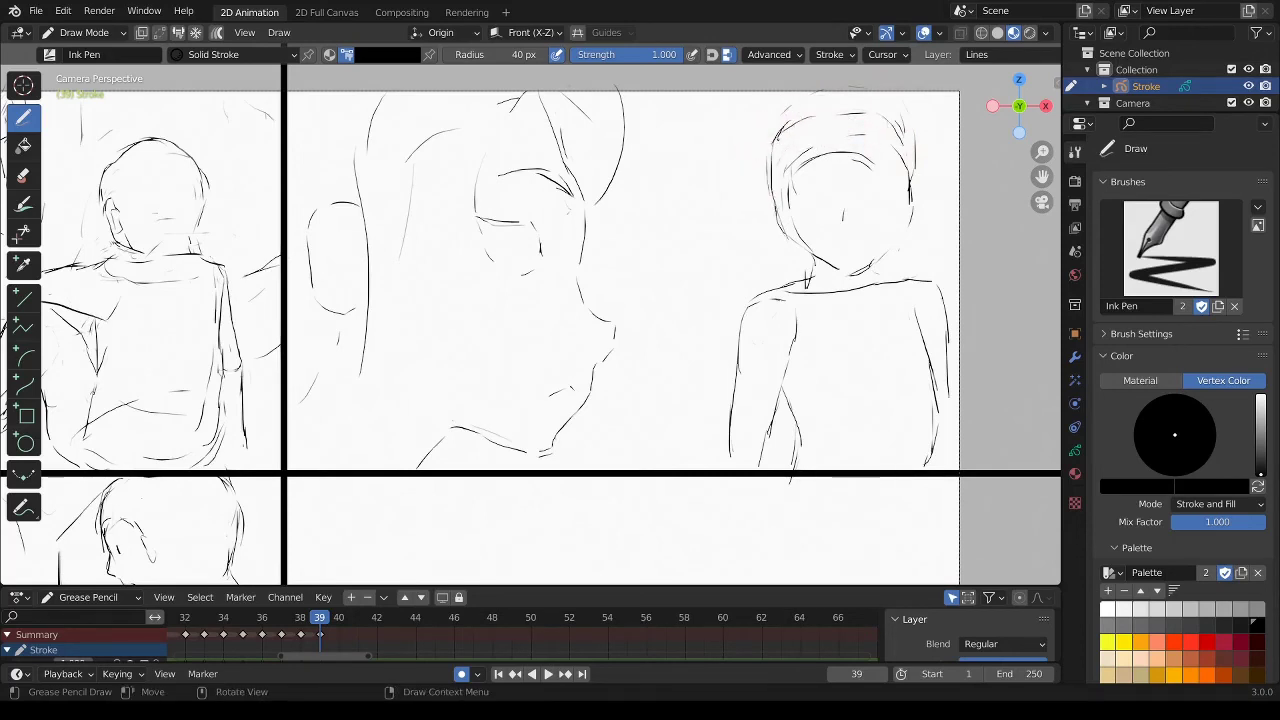
left_click_drag(778, 140, 880, 110)
mouse_move(805, 160)
left_mouse_down("ctrl")
mouse_move(785, 212)
mouse_move(880, 155)
mouse_move(911, 176)
mouse_move(906, 234)
left_mouse_up("ctrl")
mouse_move(910, 170)
left_mouse_down("ctrl")
mouse_move(914, 129)
mouse_move(909, 175)
left_mouse_up("ctrl")
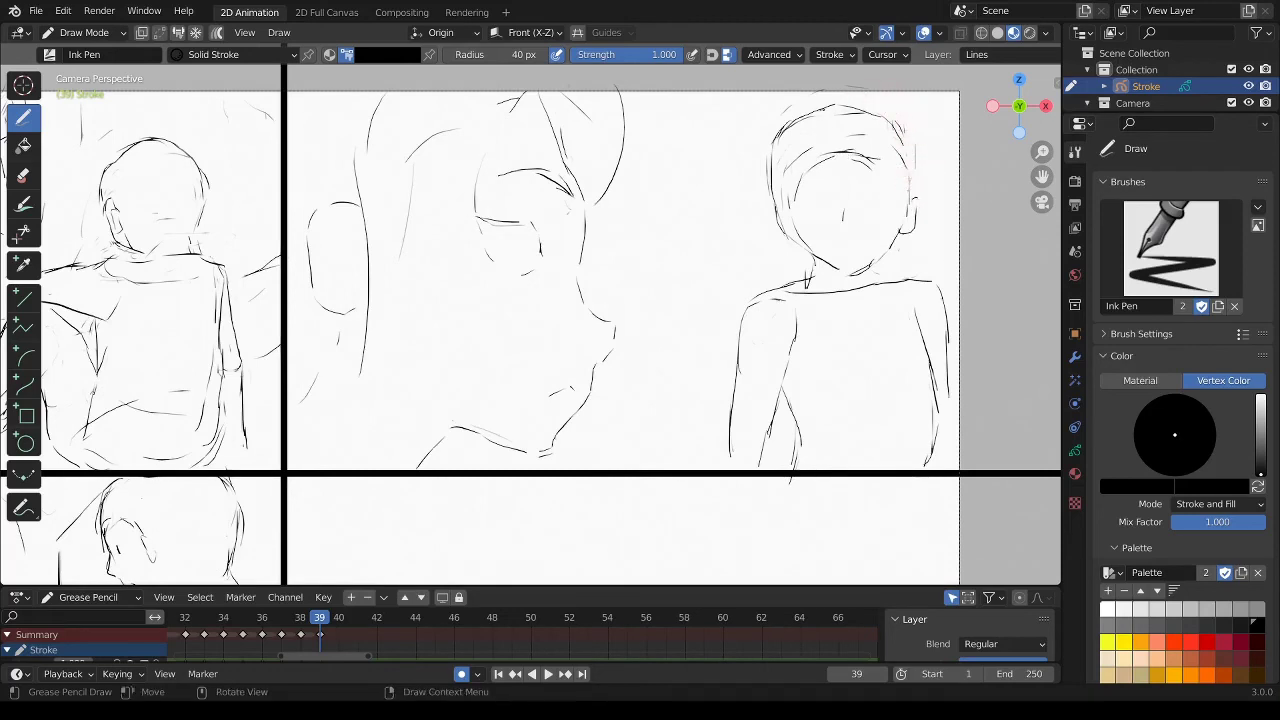
mouse_move(818, 110)
left_mouse_down()
mouse_move(888, 120)
mouse_move(906, 196)
left_mouse_up()
Draw the right figure's eyes, brow and mouth, then undo a misplaced collar stroke.
mouse_move(884, 186)
left_mouse_down()
mouse_move(826, 194)
mouse_move(899, 185)
mouse_move(871, 215)
mouse_move(831, 206)
left_mouse_up()
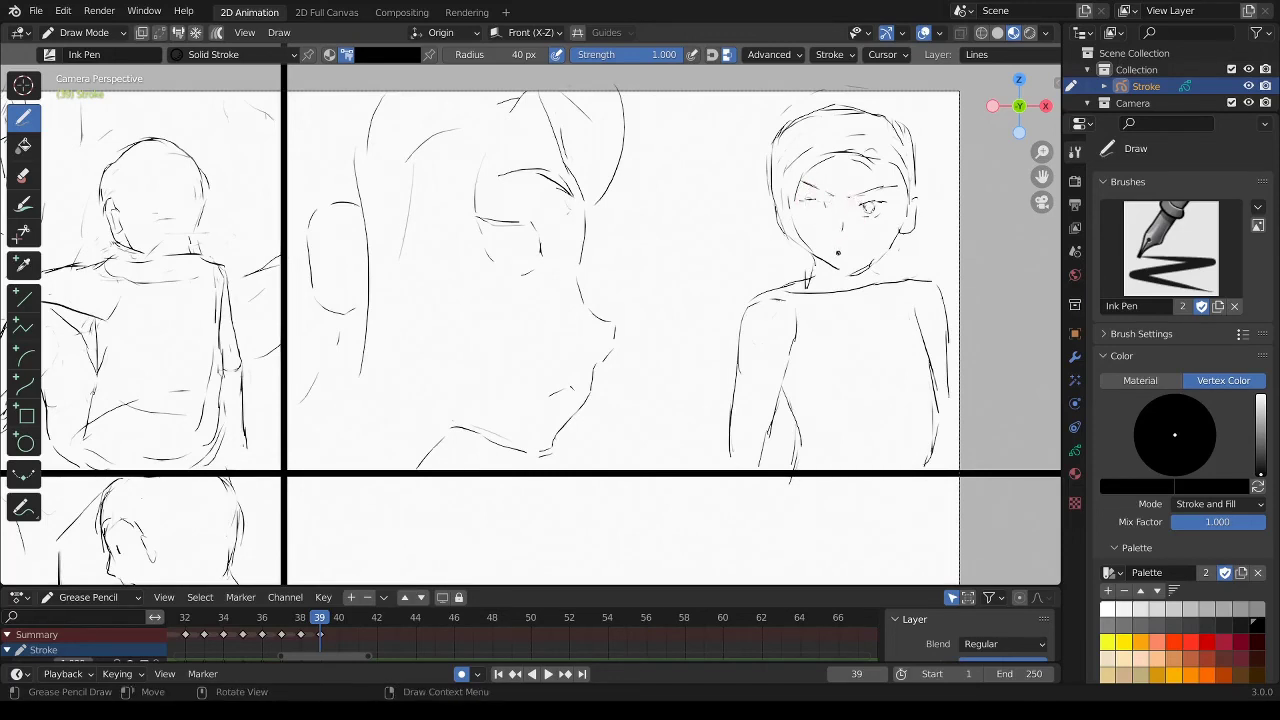
left_click_drag(839, 249, 846, 252)
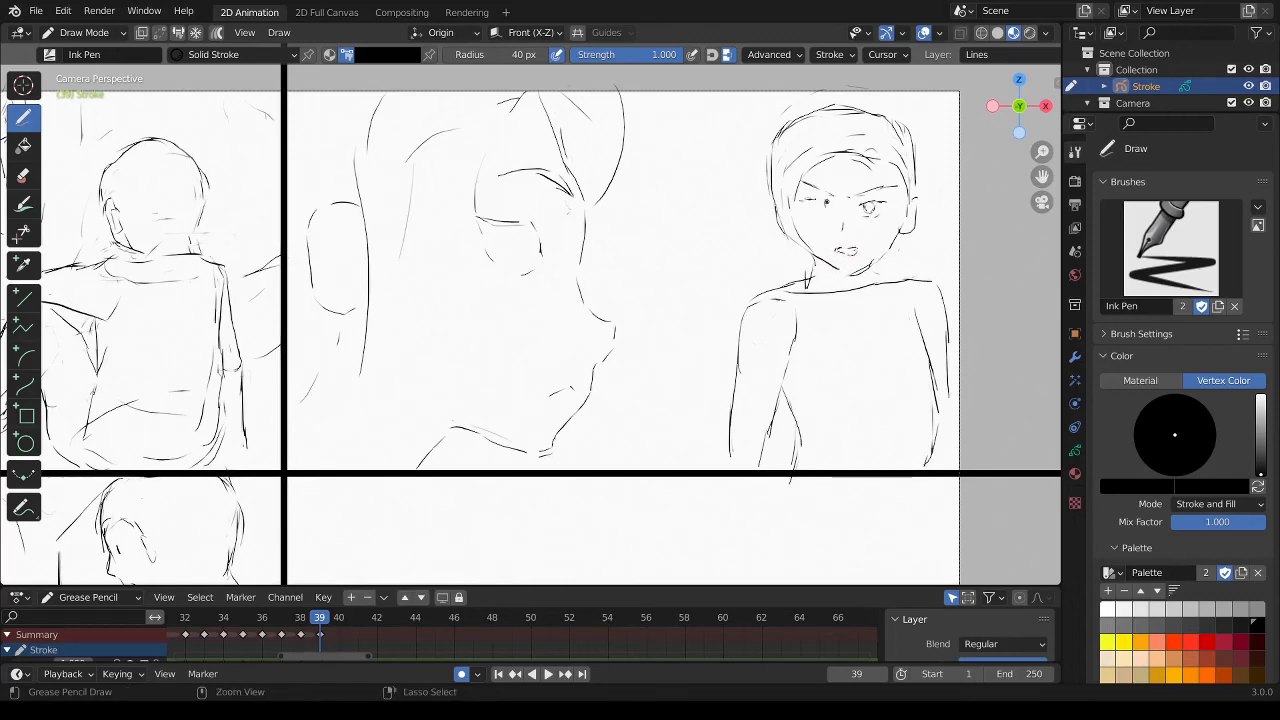
left_click_drag(810, 200, 826, 201)
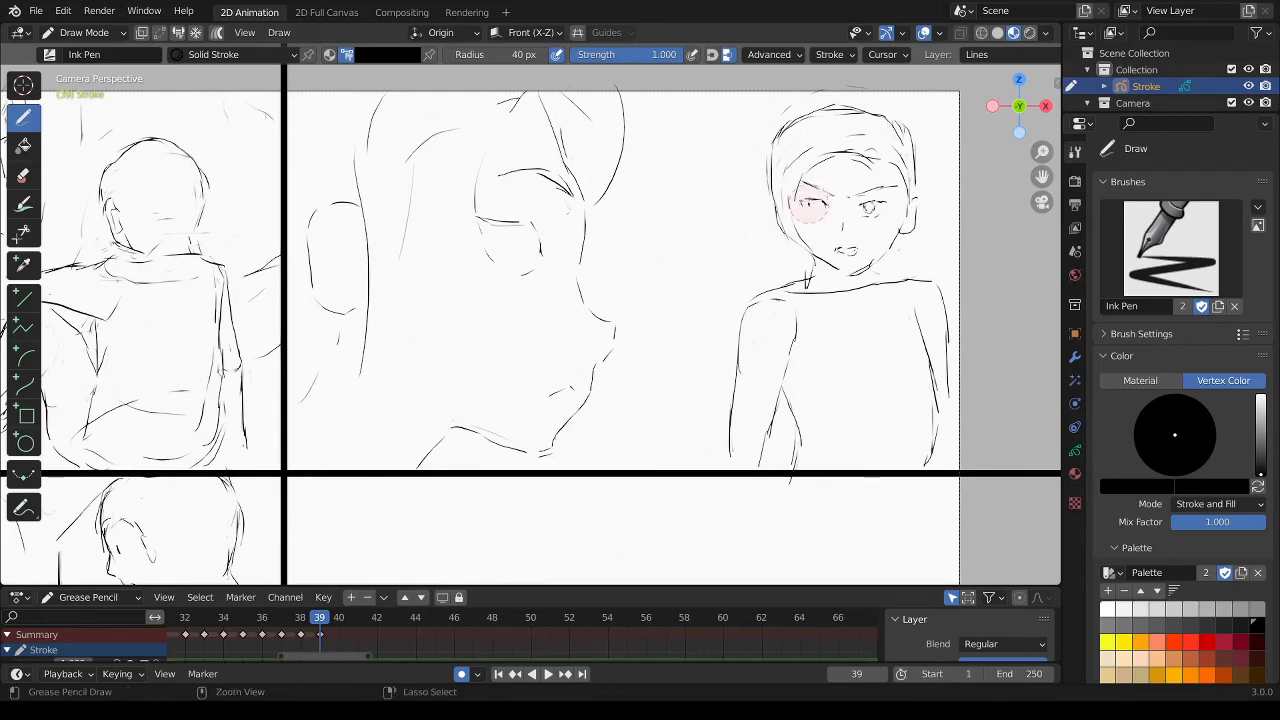
left_click_drag(808, 204, 808, 200, "ctrl")
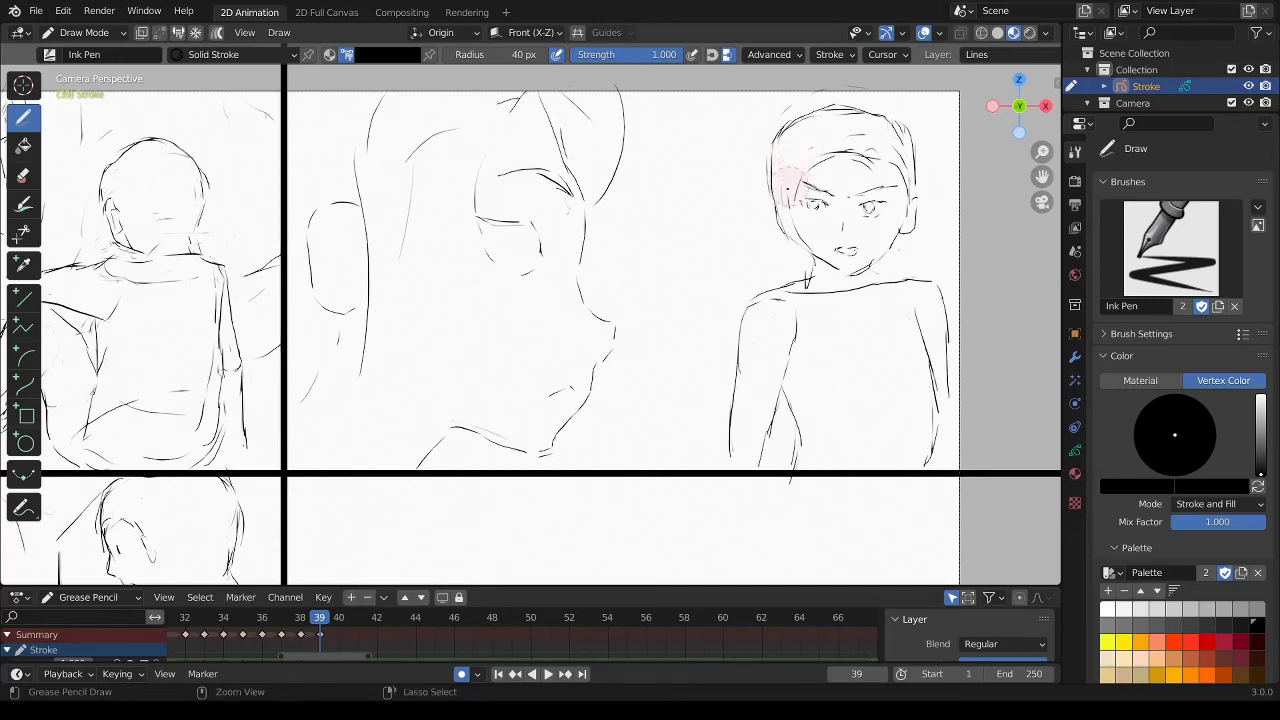
left_click(795, 198)
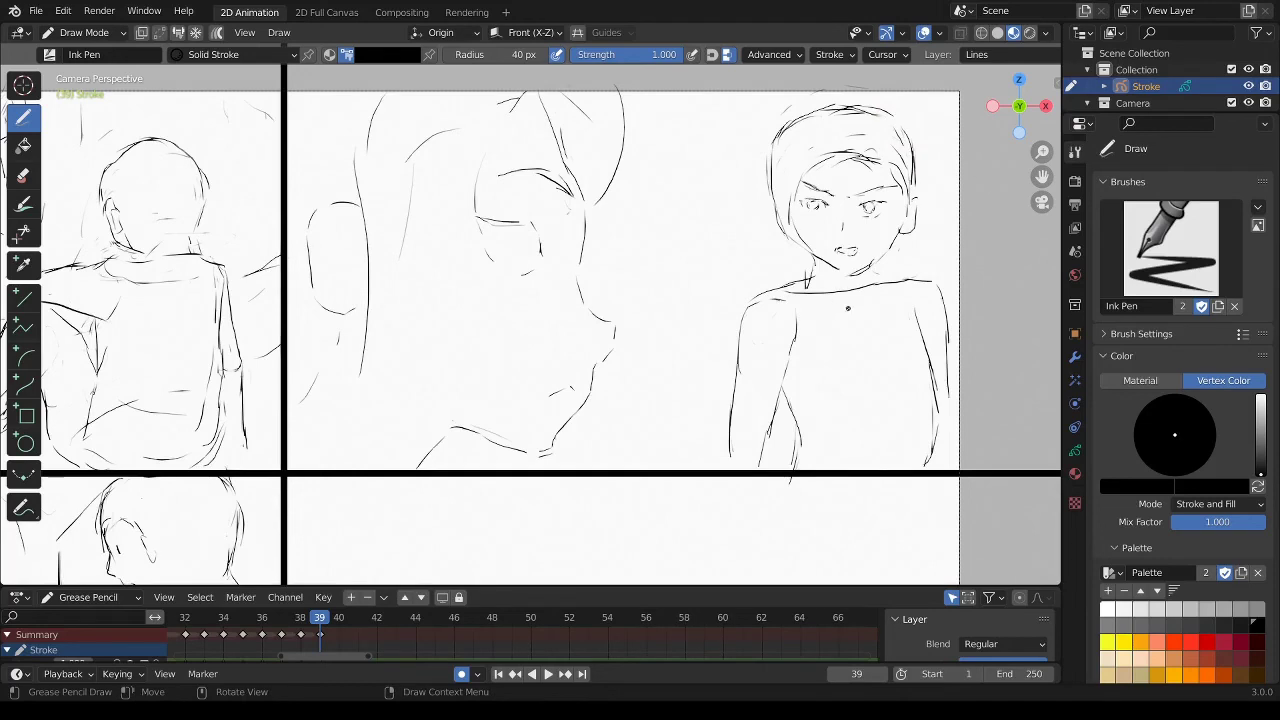
mouse_move(806, 272)
left_mouse_down()
mouse_move(838, 291)
mouse_move(805, 290)
left_mouse_up()
key("ctrl+z")
Ink the close-up's eye and retrace its chin, hair and left cheek strokes darker.
left_click_drag(496, 232, 509, 262)
mouse_move(428, 419)
left_mouse_down()
mouse_move(458, 432)
mouse_move(434, 468)
left_mouse_up()
left_click_drag(420, 174, 446, 132)
mouse_move(416, 220)
left_mouse_down()
mouse_move(408, 246)
mouse_move(331, 279)
left_mouse_up()
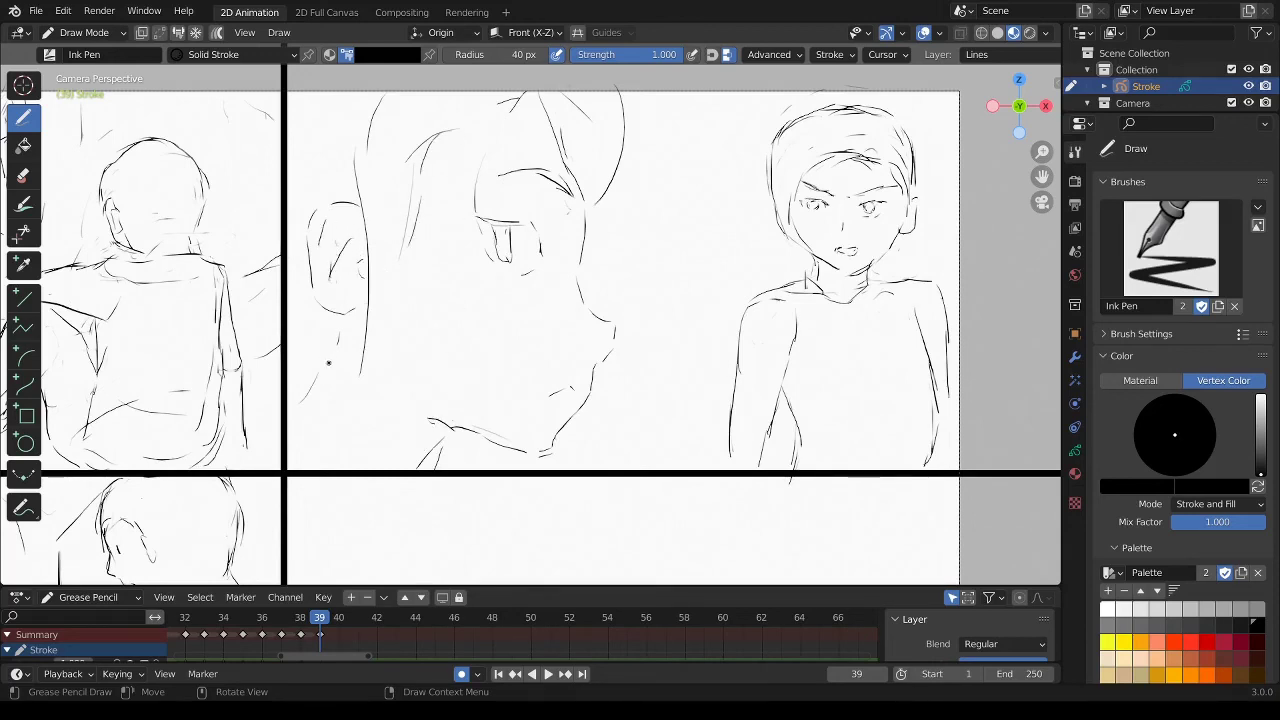
left_click_drag(330, 362, 310, 412)
Draw vertical background lines beside the right figure, then pan down to the lower panels.
left_click_drag(584, 248, 578, 284)
mouse_move(714, 104)
left_mouse_down()
mouse_move(712, 332)
mouse_move(637, 396)
left_mouse_up()
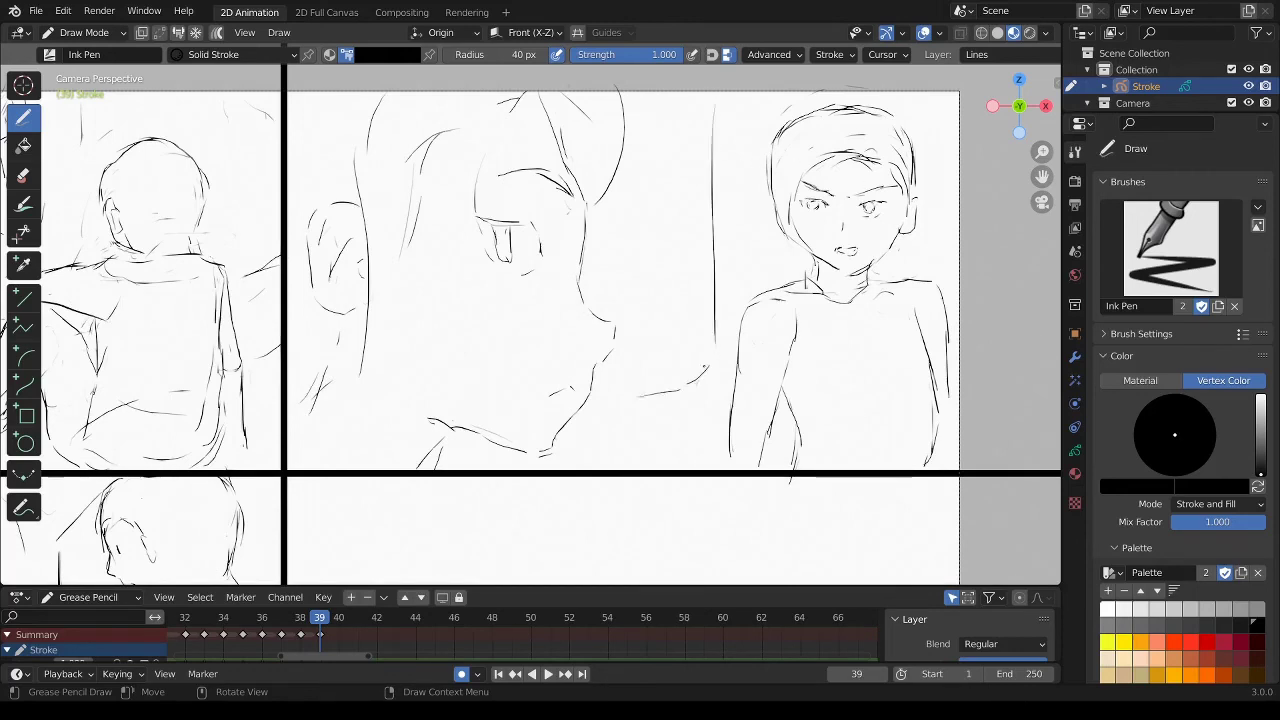
left_click_drag(736, 162, 736, 314)
mouse_move(688, 418)
left_mouse_down()
mouse_move(612, 410)
mouse_move(676, 440)
left_mouse_up()
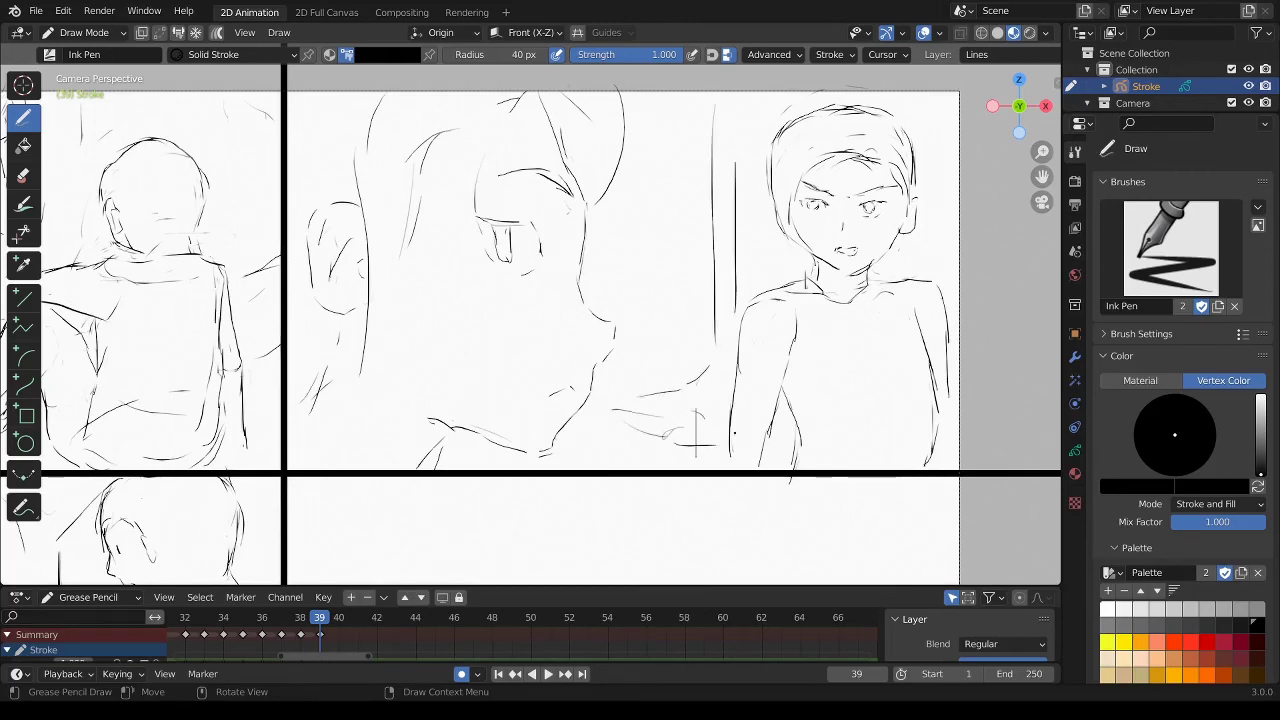
mouse_move(697, 437)
middle_mouse_down("shift")
mouse_move(720, 77)
mouse_move(731, 97)
middle_mouse_up("shift")
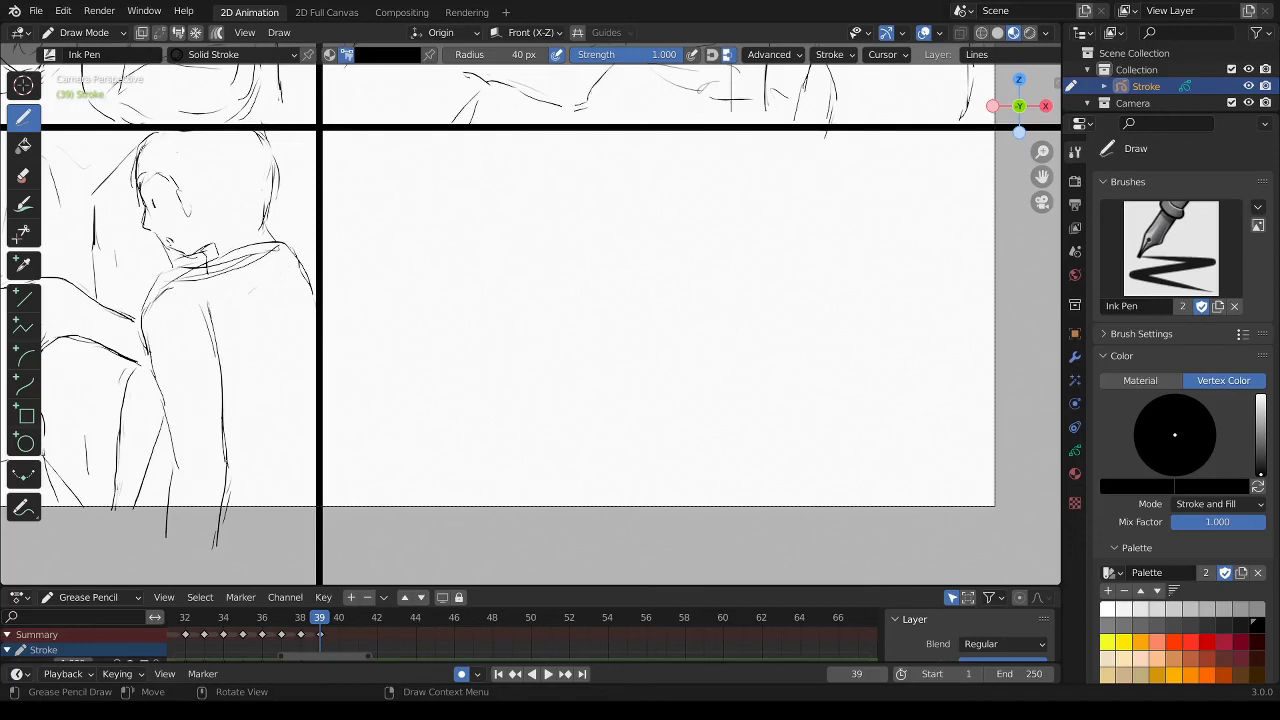
Draw a long curved line, then the face profile, chin-shoulder line and raised hand in the lower panel.
mouse_move(602, 160)
left_mouse_down()
mouse_move(643, 302)
mouse_move(675, 507)
left_mouse_up()
mouse_move(764, 152)
left_mouse_down()
mouse_move(792, 218)
mouse_move(769, 292)
mouse_move(731, 284)
left_mouse_up()
left_click_drag(672, 339, 776, 328)
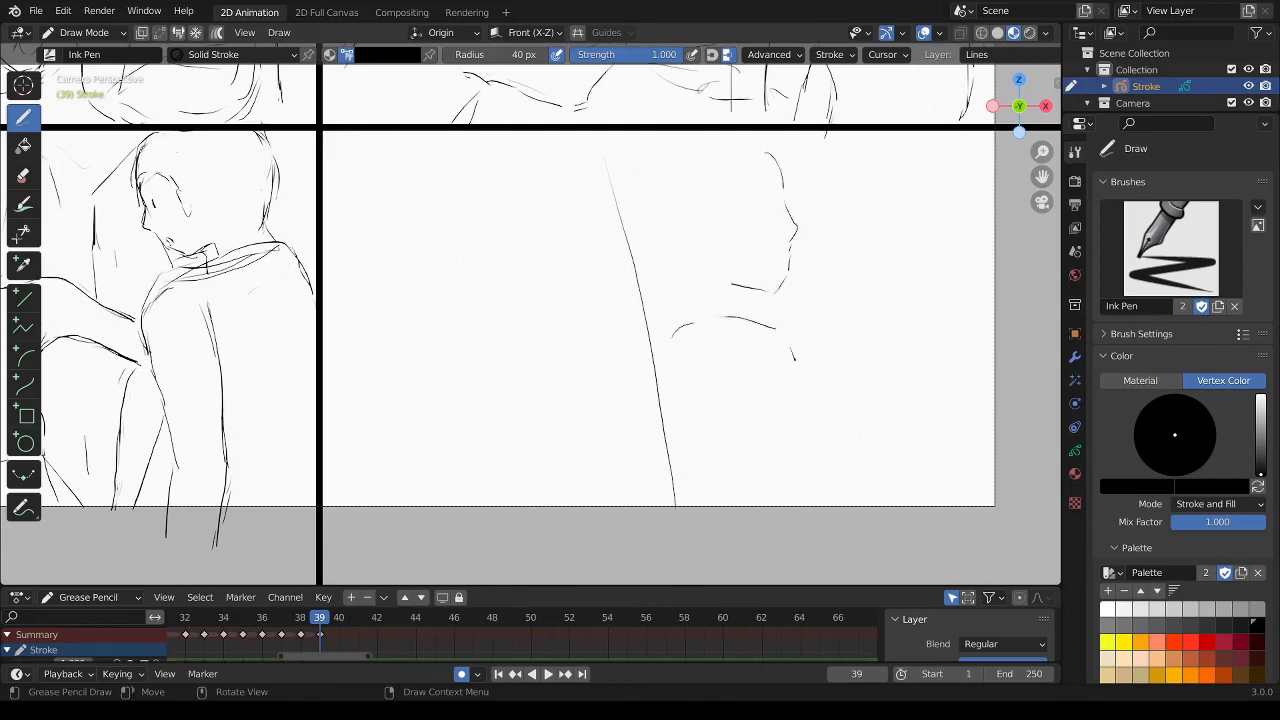
left_click_drag(761, 393, 780, 443)
Sketch the arm lines below the hand, undoing two strokes and redrawing them lower.
mouse_move(800, 387)
left_mouse_down()
mouse_move(815, 406)
mouse_move(771, 496)
left_mouse_up()
left_click_drag(818, 432, 818, 503)
left_click_drag(790, 524, 810, 517)
left_click_drag(765, 442, 763, 500)
key("ctrl+z")
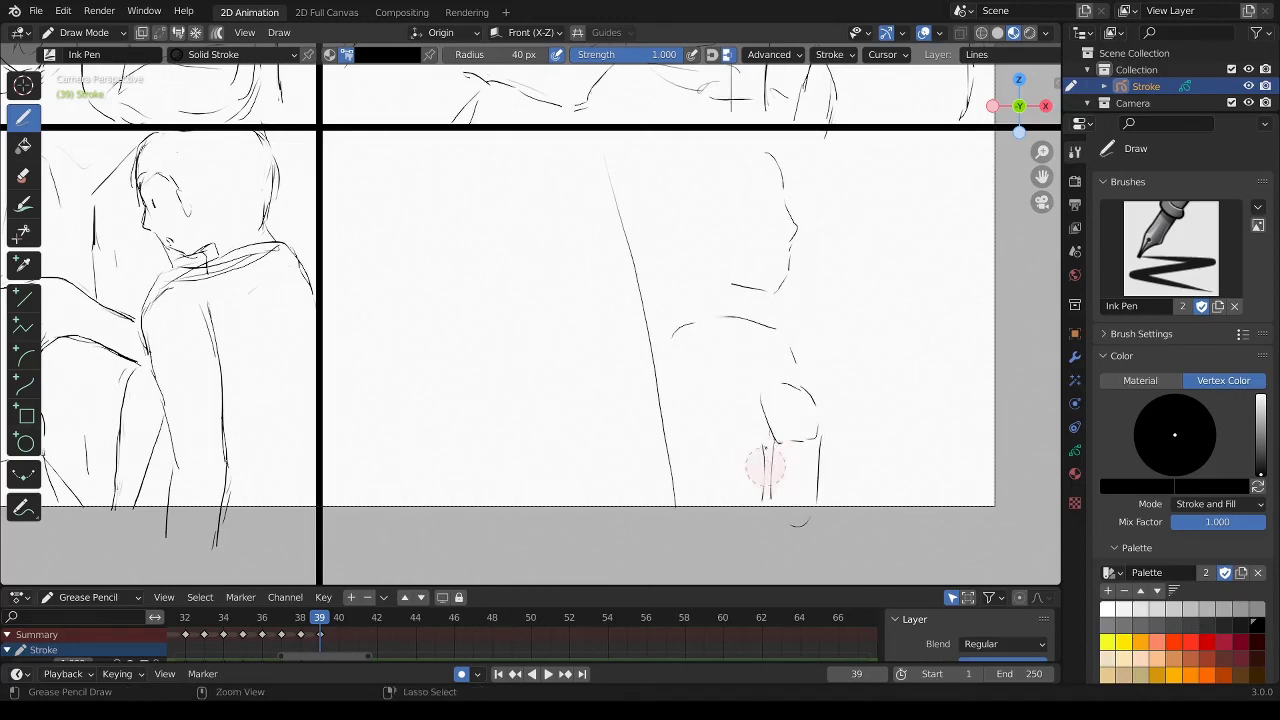
key("ctrl+z")
left_click_drag(766, 432, 760, 518)
left_click_drag(820, 440, 798, 548)
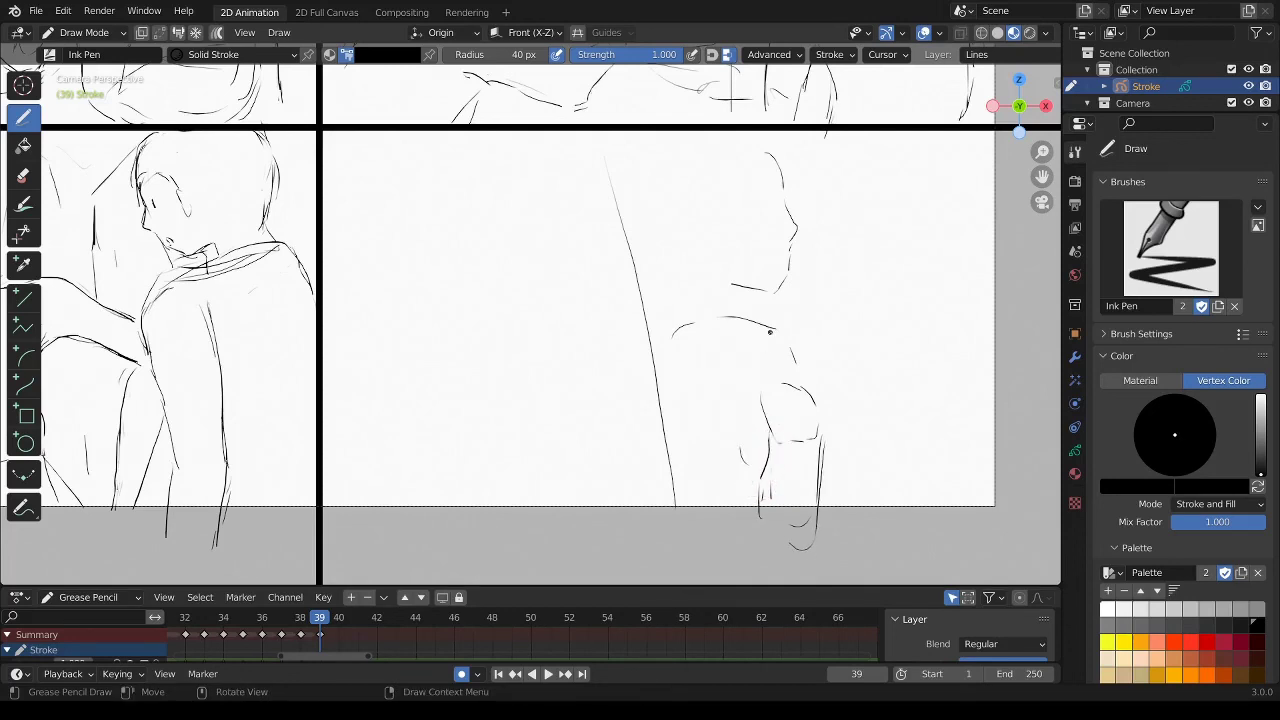
Add the figure's side, chest, collar, neck, ear, head top and back of head, undoing the misplaced eye.
left_click_drag(770, 331, 798, 393)
left_click_drag(691, 350, 670, 376)
left_click_drag(728, 353, 748, 356)
left_click_drag(740, 288, 750, 310)
left_click_drag(708, 208, 714, 254)
left_click_drag(699, 157, 673, 168)
left_click_drag(660, 193, 660, 233)
key("ctrl+z")
Draw the brow, hair, chest strokes, left shoulder and back of the head and neck.
left_click_drag(744, 192, 762, 186)
left_click_drag(600, 150, 578, 186)
left_click_drag(670, 360, 688, 346)
mouse_move(716, 352)
left_mouse_down()
mouse_move(748, 358)
mouse_move(749, 452)
mouse_move(750, 410)
left_mouse_up()
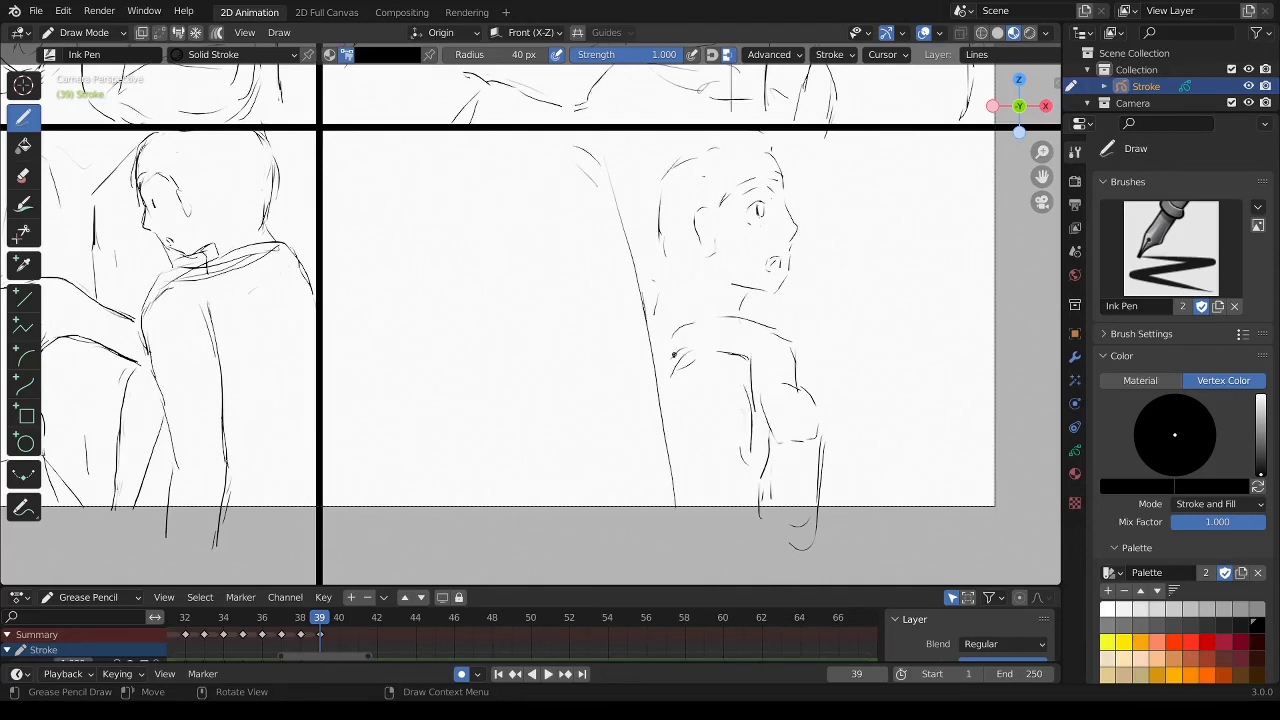
left_click_drag(676, 354, 668, 396)
left_click_drag(684, 271, 677, 305)
left_click_drag(662, 236, 648, 270)
left_click_drag(661, 173, 636, 203)
mouse_move(630, 137)
left_mouse_down()
mouse_move(617, 184)
mouse_move(632, 208)
mouse_move(712, 136)
mouse_move(612, 178)
mouse_move(656, 326)
left_mouse_up()
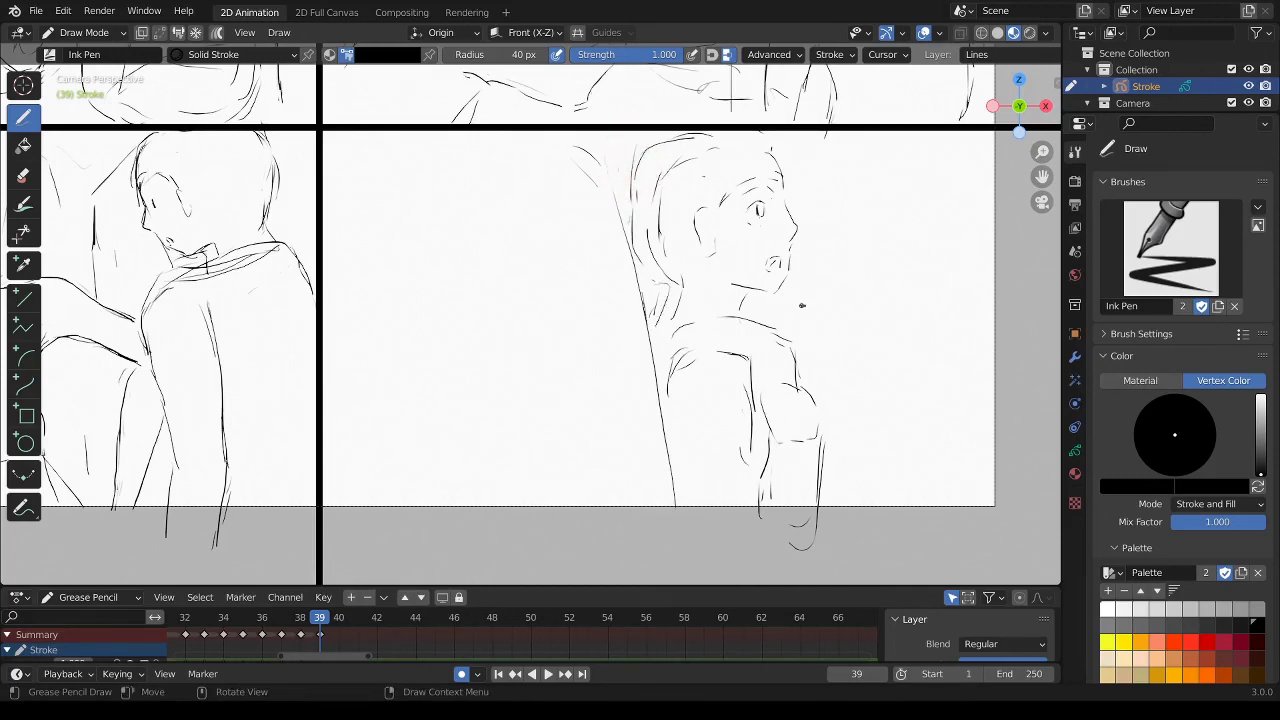
Sketch long and diagonal background lines on the right plus curved strokes lower left.
left_click_drag(857, 142, 866, 396)
mouse_move(898, 148)
left_mouse_down()
mouse_move(941, 326)
mouse_move(933, 396)
left_mouse_up()
left_click_drag(980, 383, 933, 400)
left_click_drag(589, 375, 619, 458)
left_click_drag(537, 449, 568, 452)
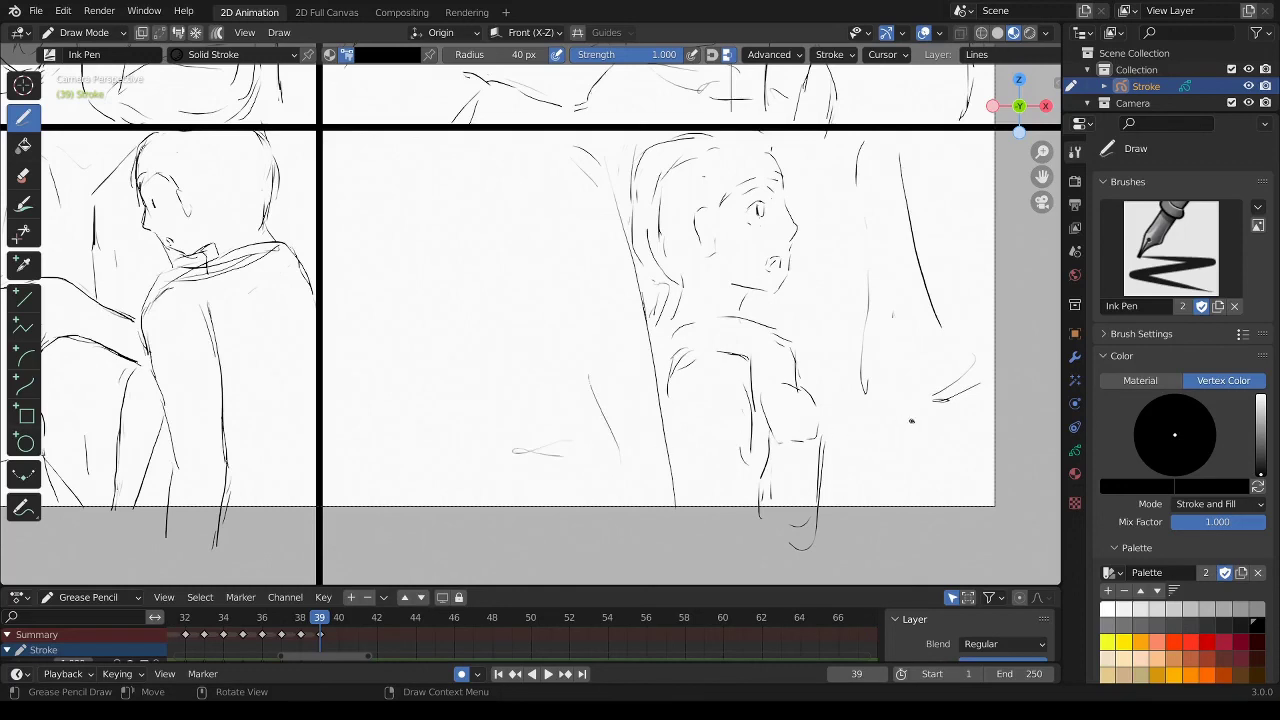
Redraw the hand as a rounded fist with longer arm lines, erase near the hand, and add ear and hair outline.
mouse_move(765, 392)
left_mouse_down("ctrl")
mouse_move(757, 400)
mouse_move(781, 397)
left_mouse_up("ctrl")
mouse_move(785, 443)
left_mouse_down("ctrl")
mouse_move(768, 414)
mouse_move(808, 395)
mouse_move(785, 430)
mouse_move(796, 427)
mouse_move(802, 398)
left_mouse_up("ctrl")
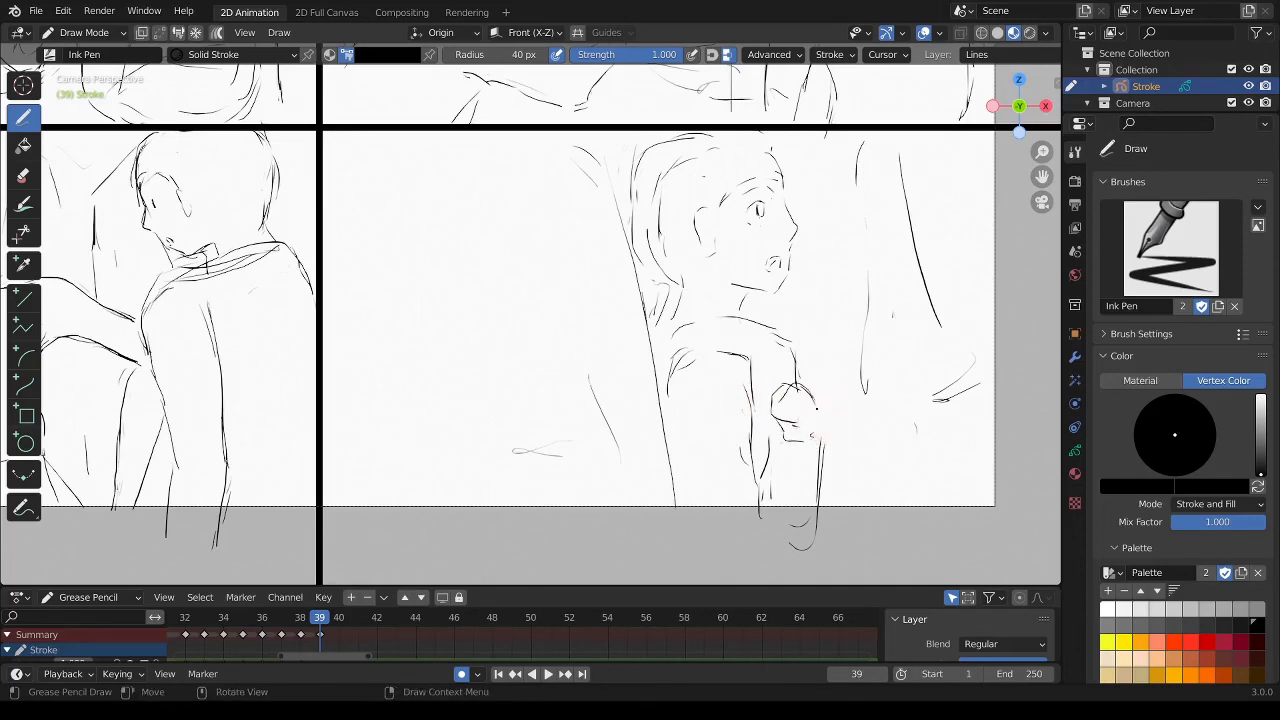
left_click_drag(775, 450, 770, 498, "ctrl")
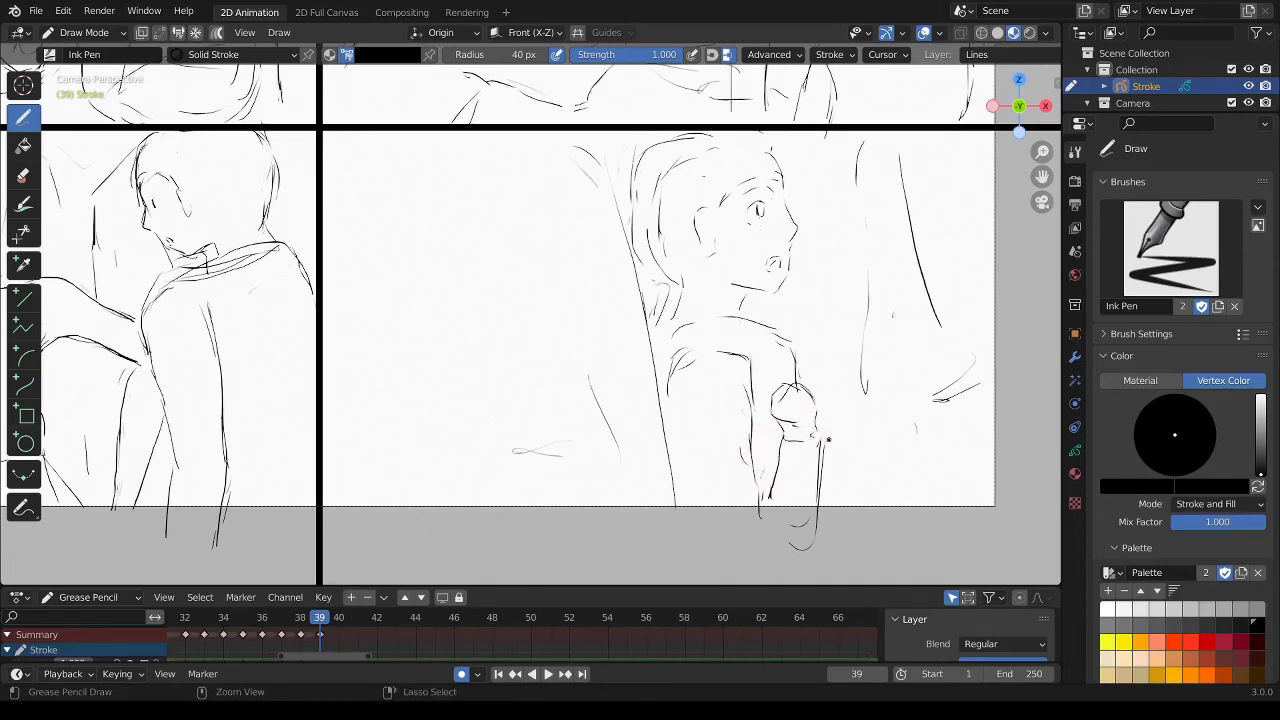
left_click_drag(815, 442, 803, 546)
left_click_drag(770, 498, 758, 530)
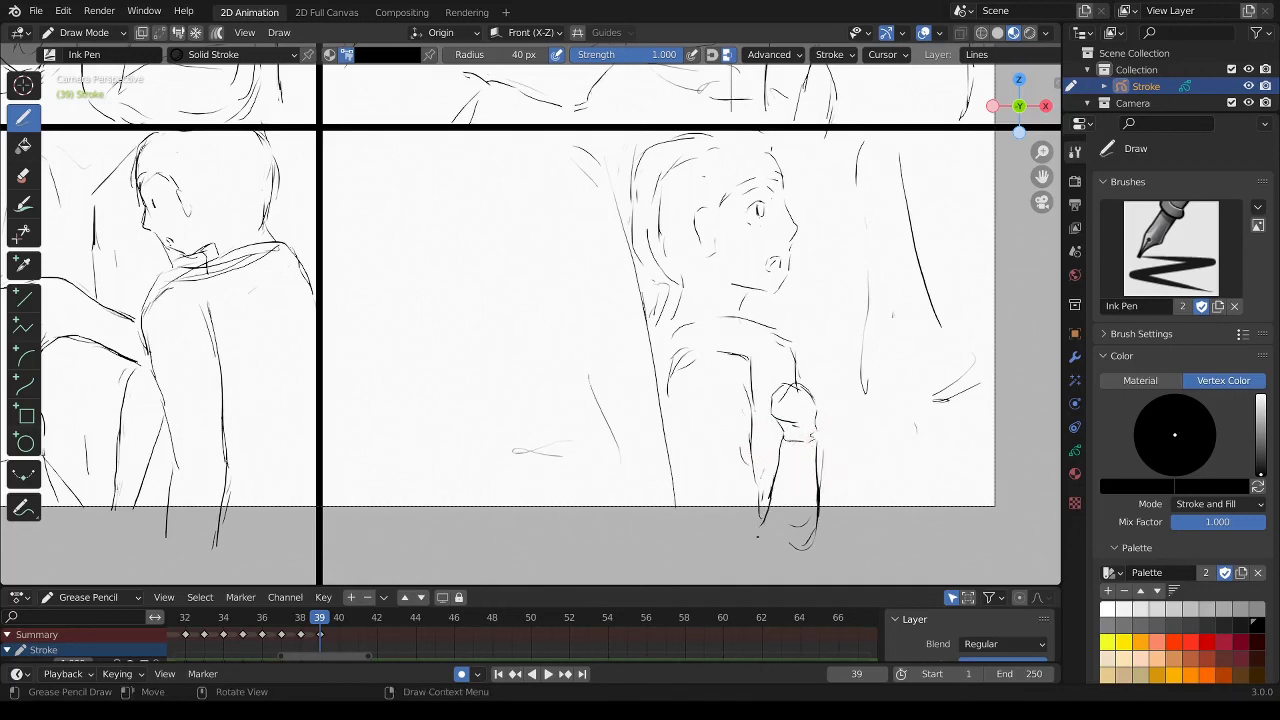
left_click_drag(790, 348, 778, 366, "ctrl")
left_click_drag(736, 300, 733, 316)
left_click_drag(712, 216, 708, 238)
mouse_move(784, 198)
left_mouse_down()
mouse_move(772, 156)
mouse_move(702, 158)
left_mouse_up()
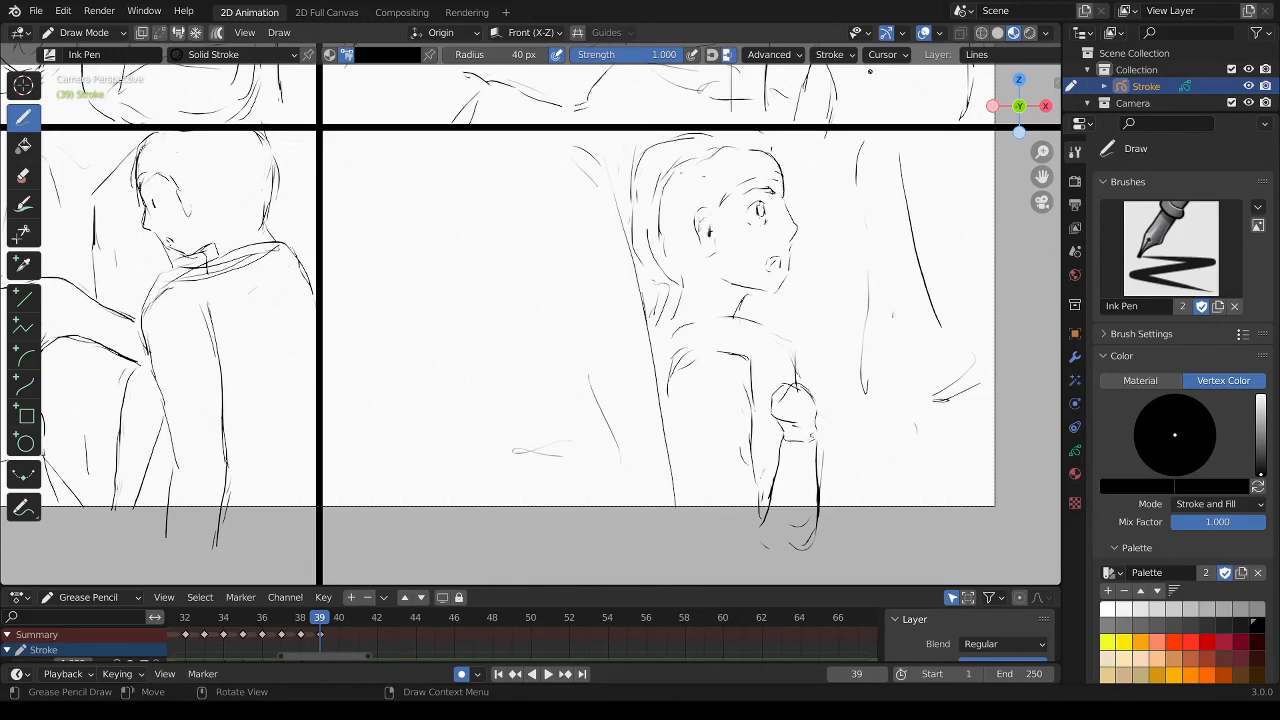